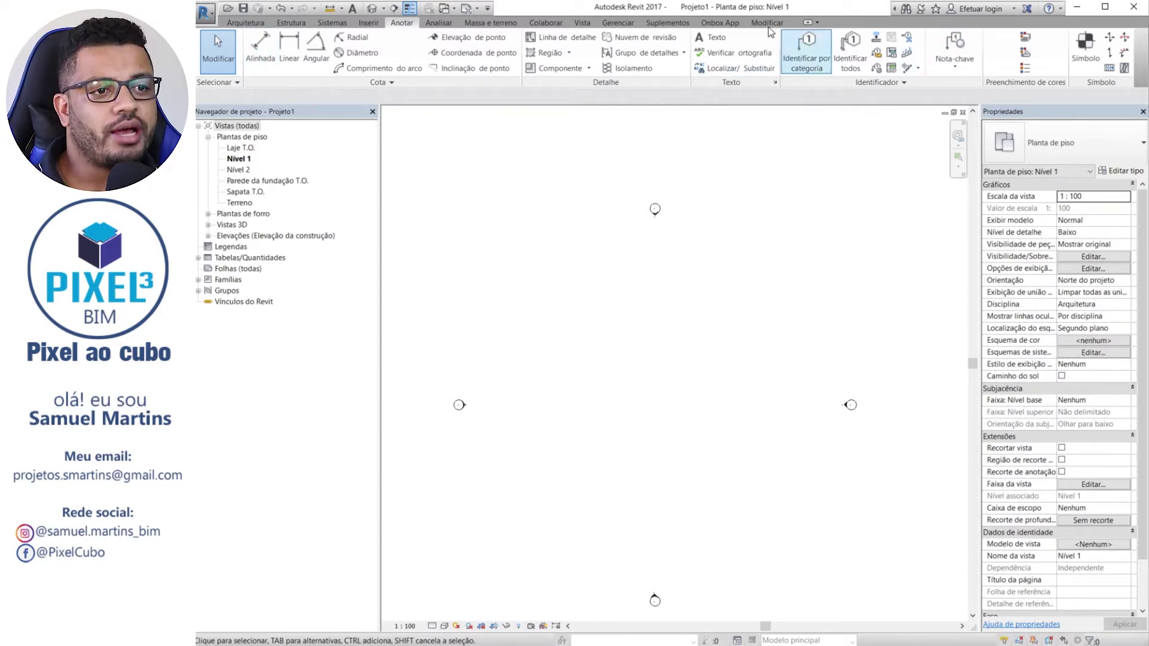
Examine the ribbon's tool sets, including Estrutura, Sistemas, Inserir, Colaborar and Modificar
click(291, 25)
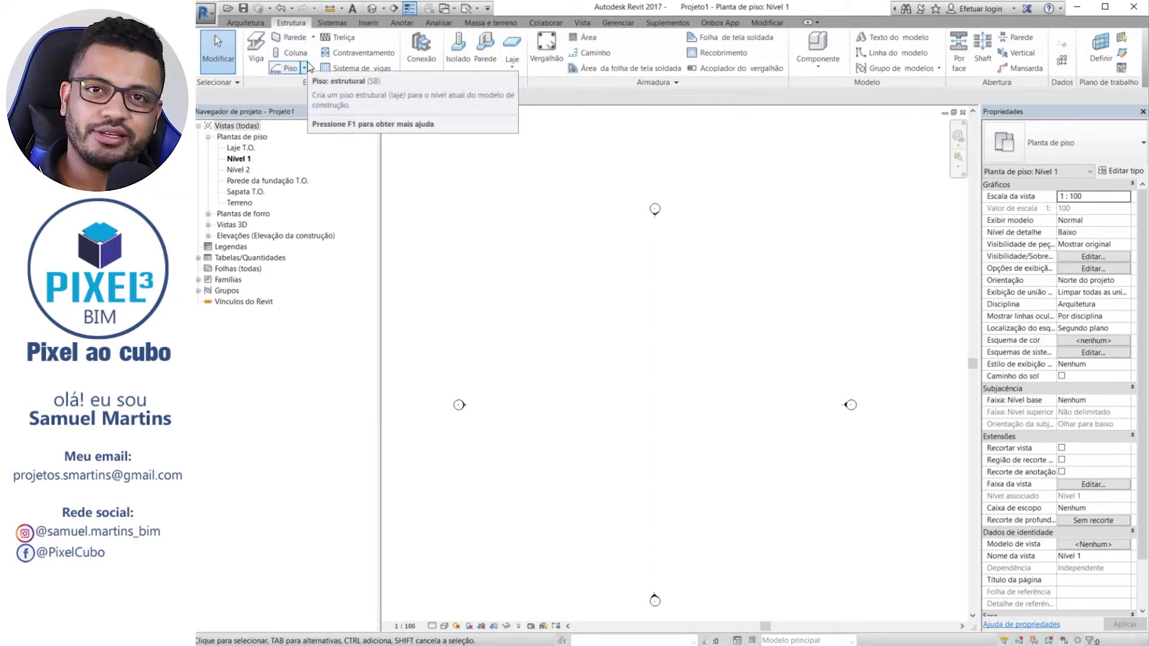
click(328, 26)
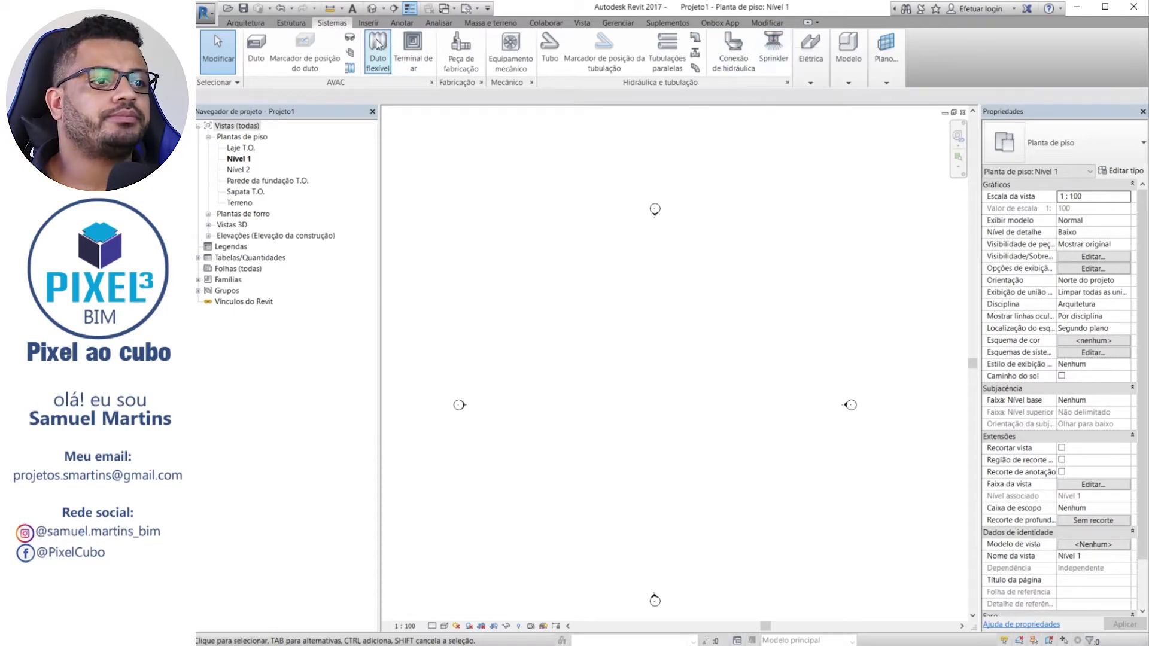
click(367, 23)
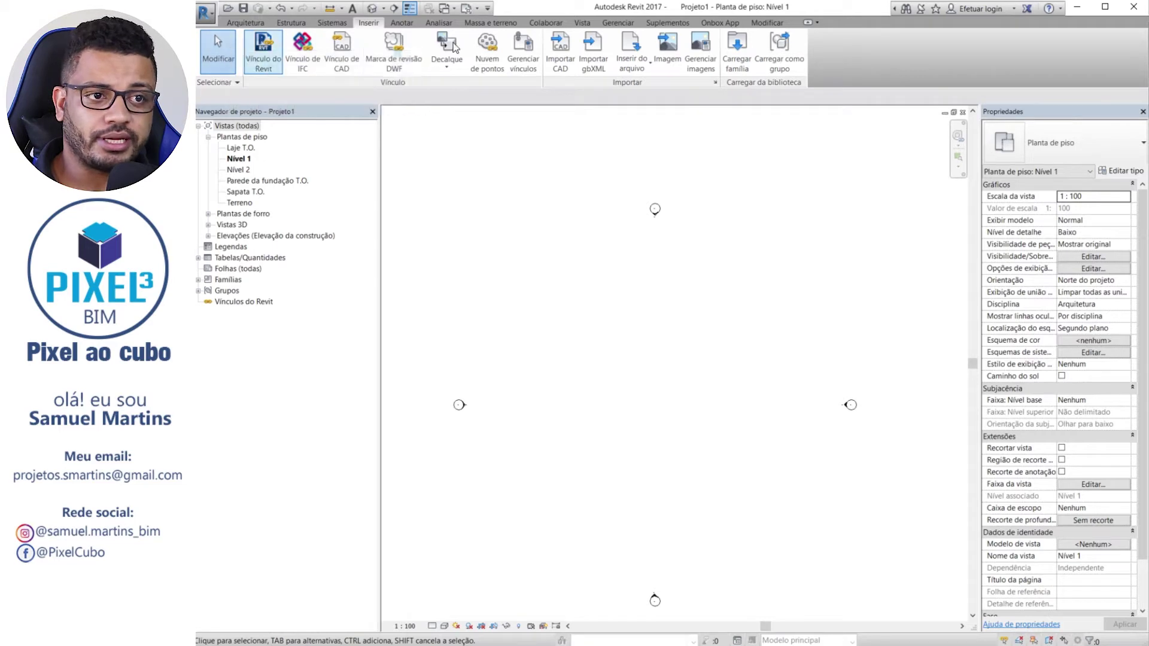
click(544, 26)
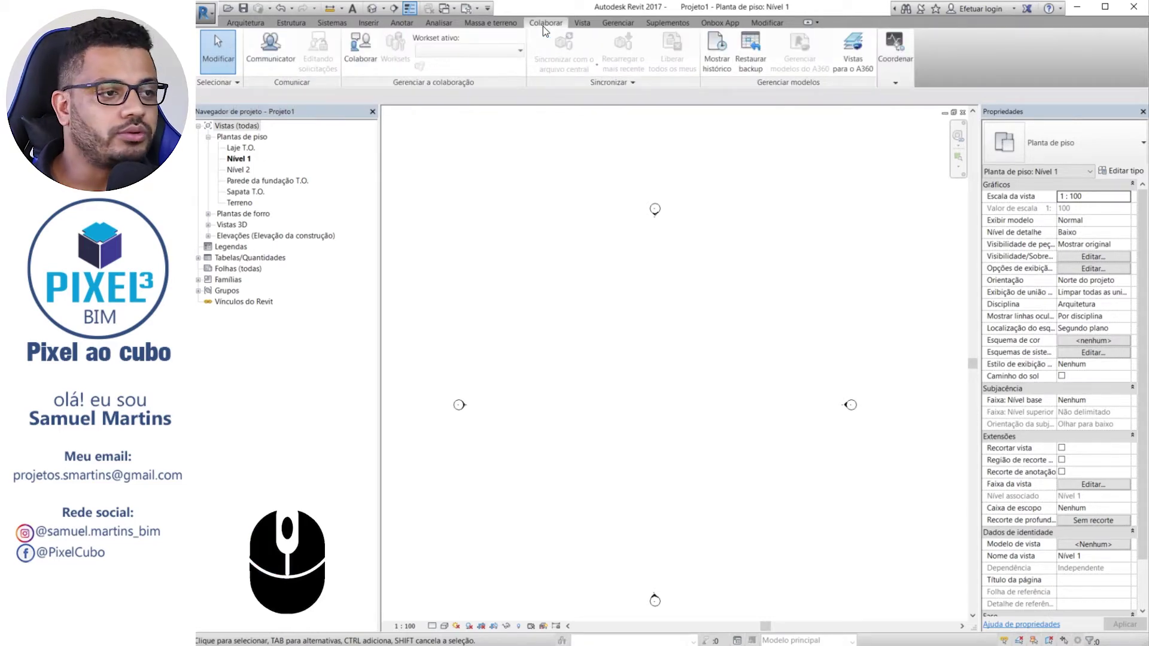
click(544, 26)
scroll(543, 27, up, 7)
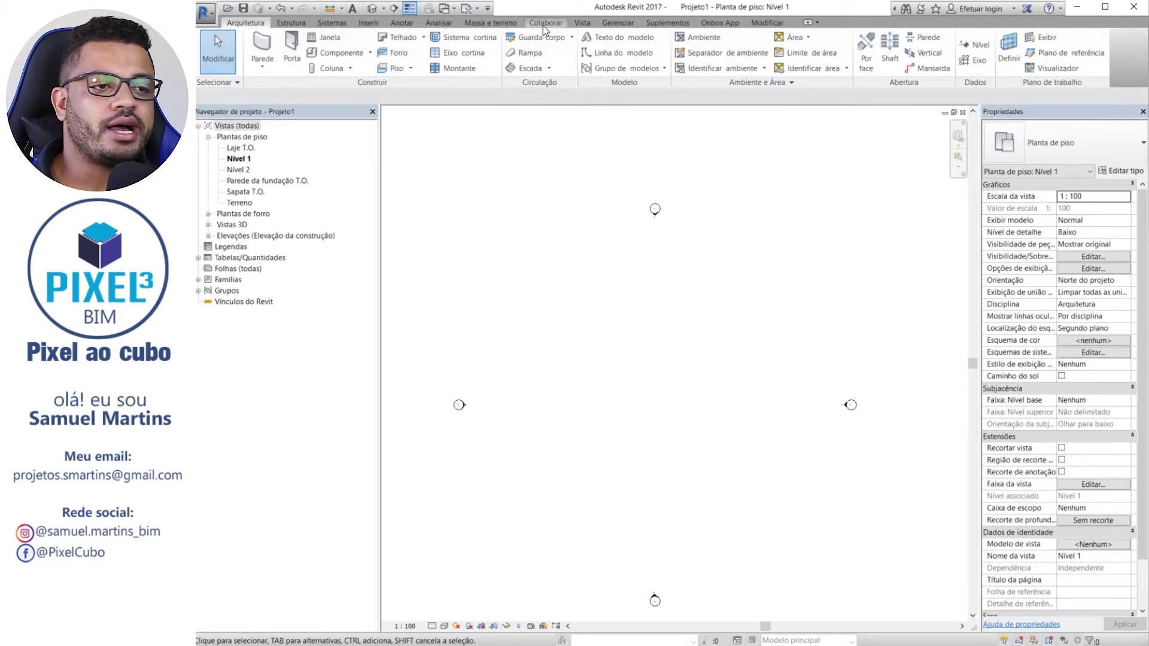
scroll(543, 25, down, 10)
scroll(543, 25, down, 2)
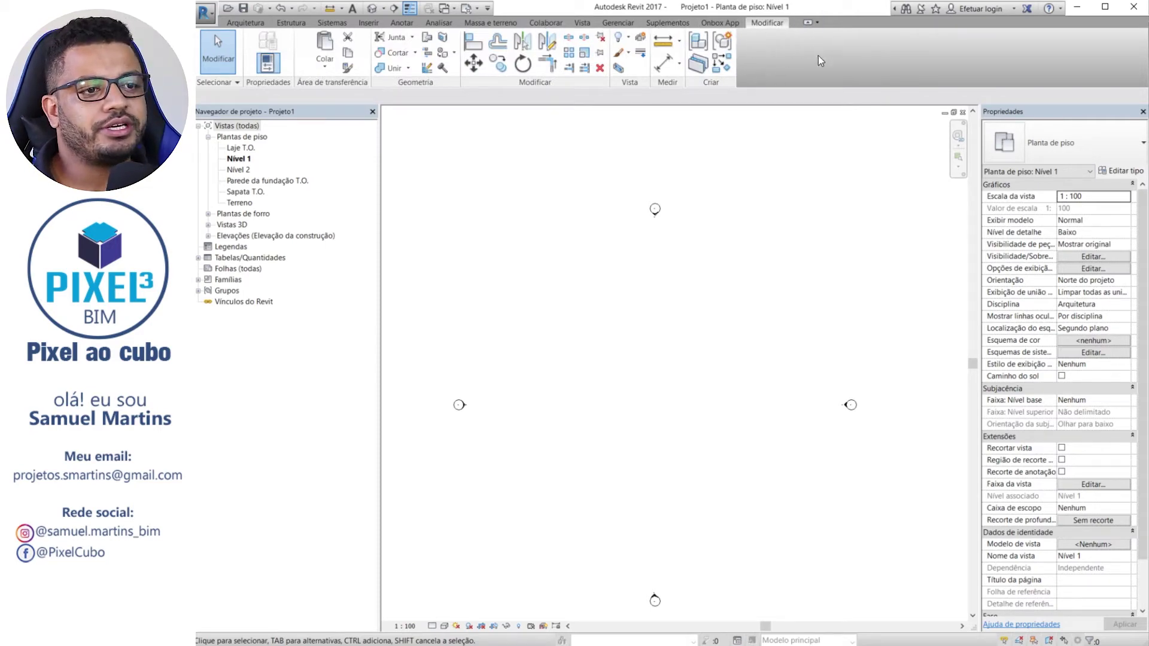
Draw a rectangular outline of Genérico - 200 mm walls in the middle of the Nível 1 floor plan, between the elevation markers
click(243, 23)
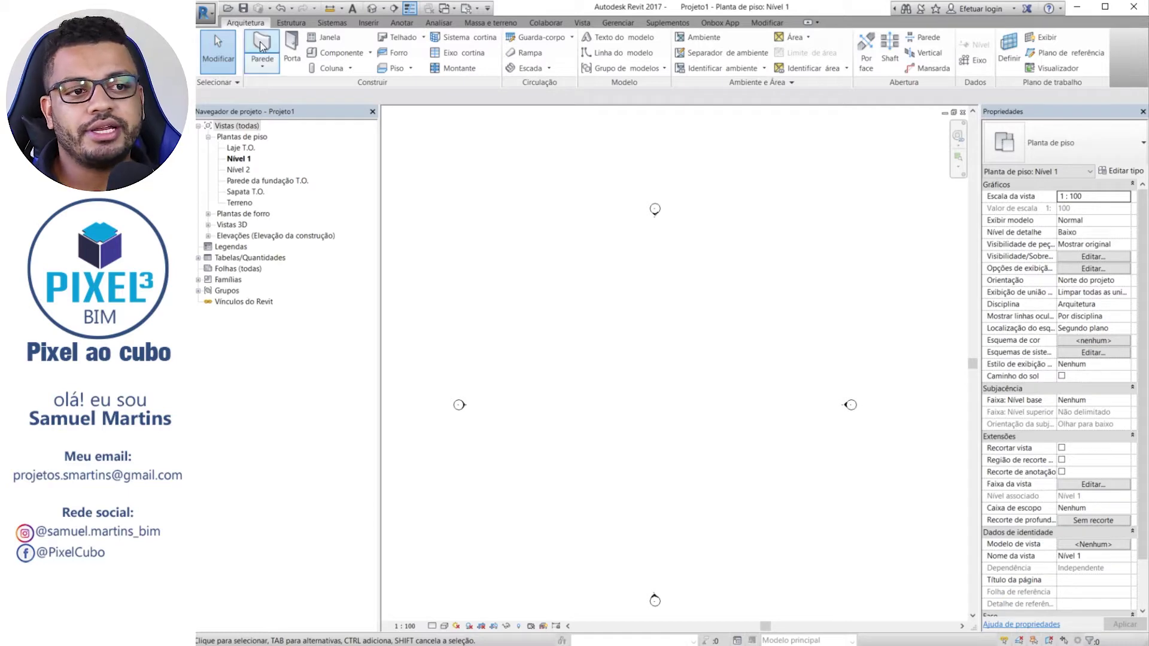
click(261, 46)
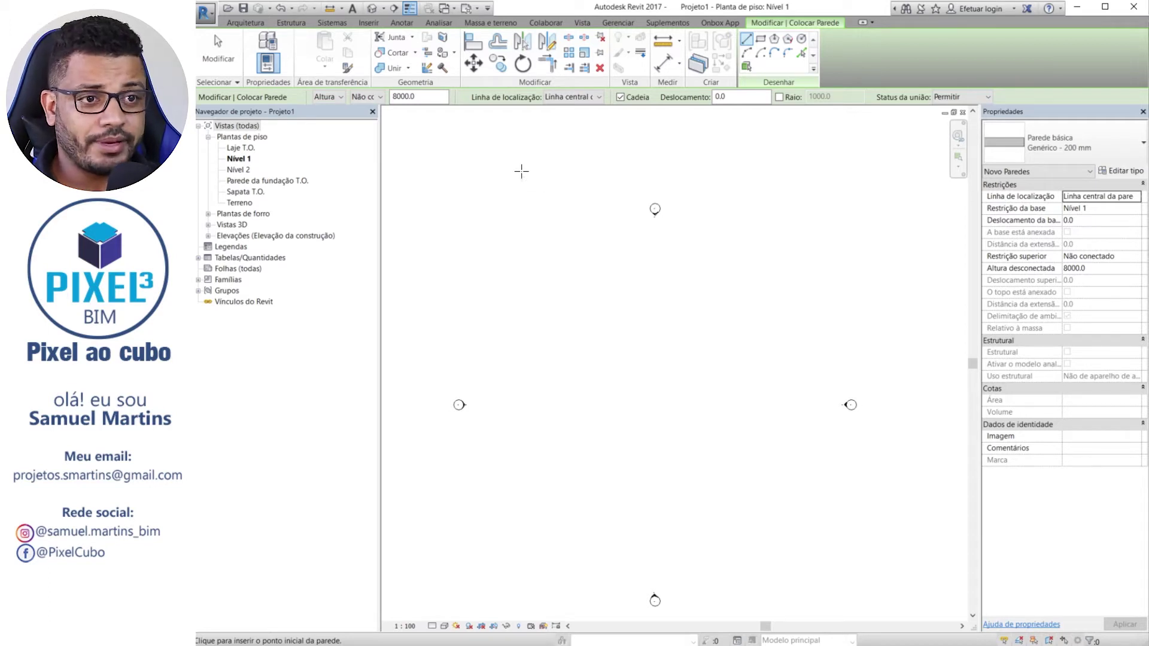
click(760, 38)
click(595, 285)
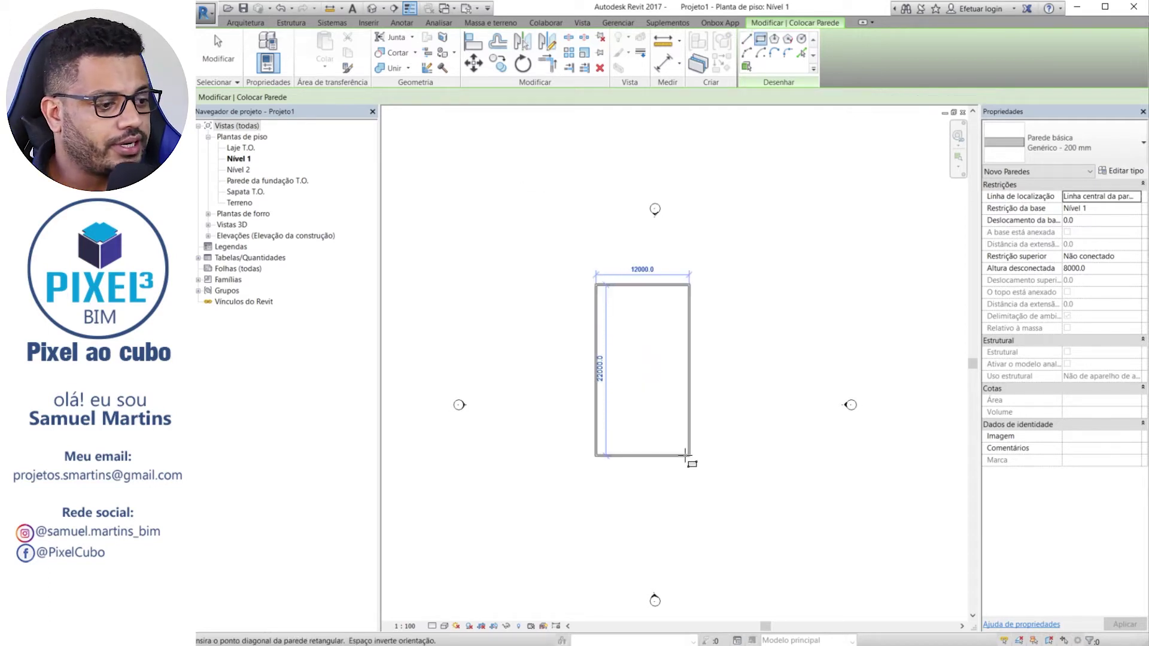
click(714, 449)
Draw a straight diagonal wall across the rectangle's upper-left corner, from the left wall to the upper wall
click(746, 39)
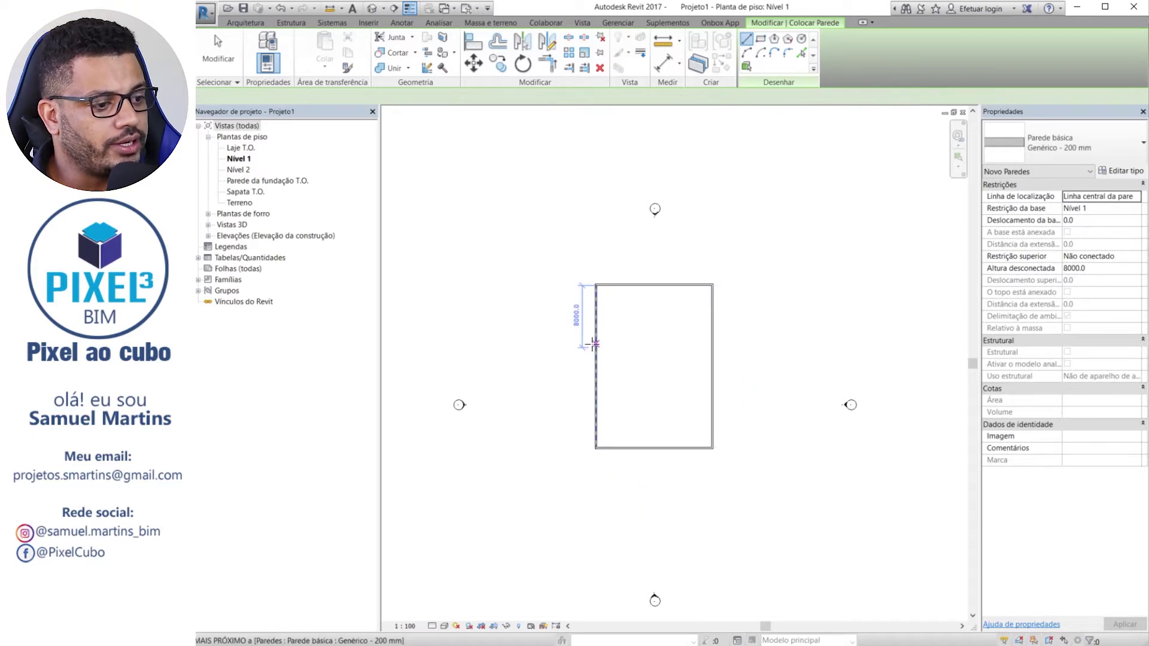
click(597, 338)
click(634, 287)
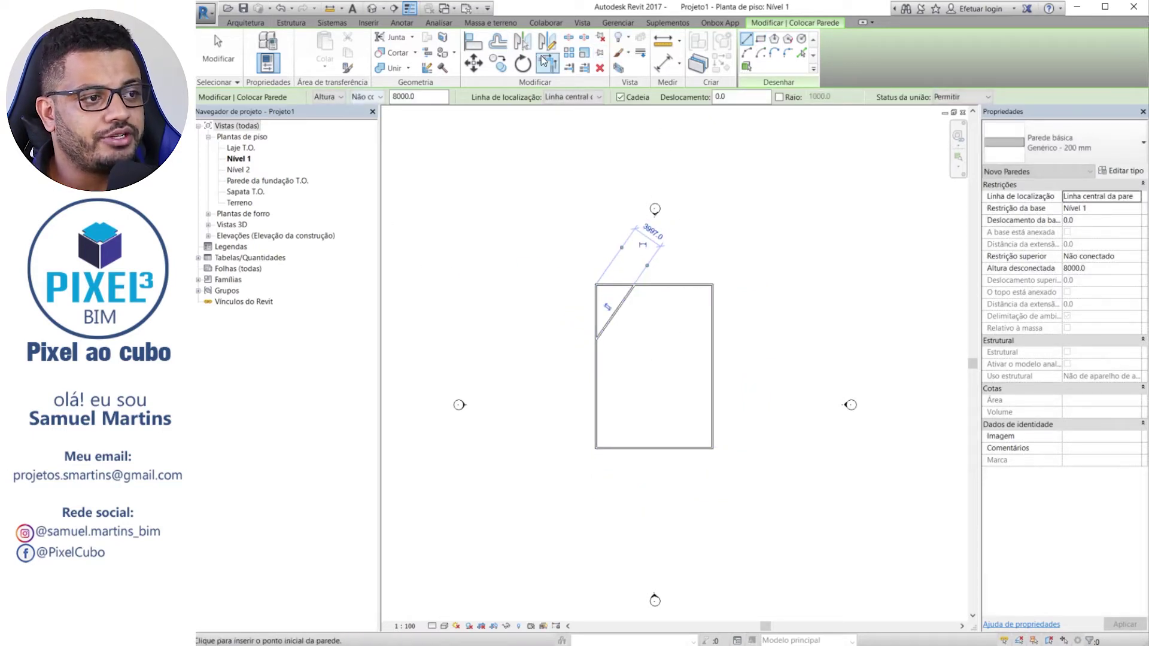
Trim the upper and left walls to the diagonal wall so the outline has a chamfered corner
click(552, 65)
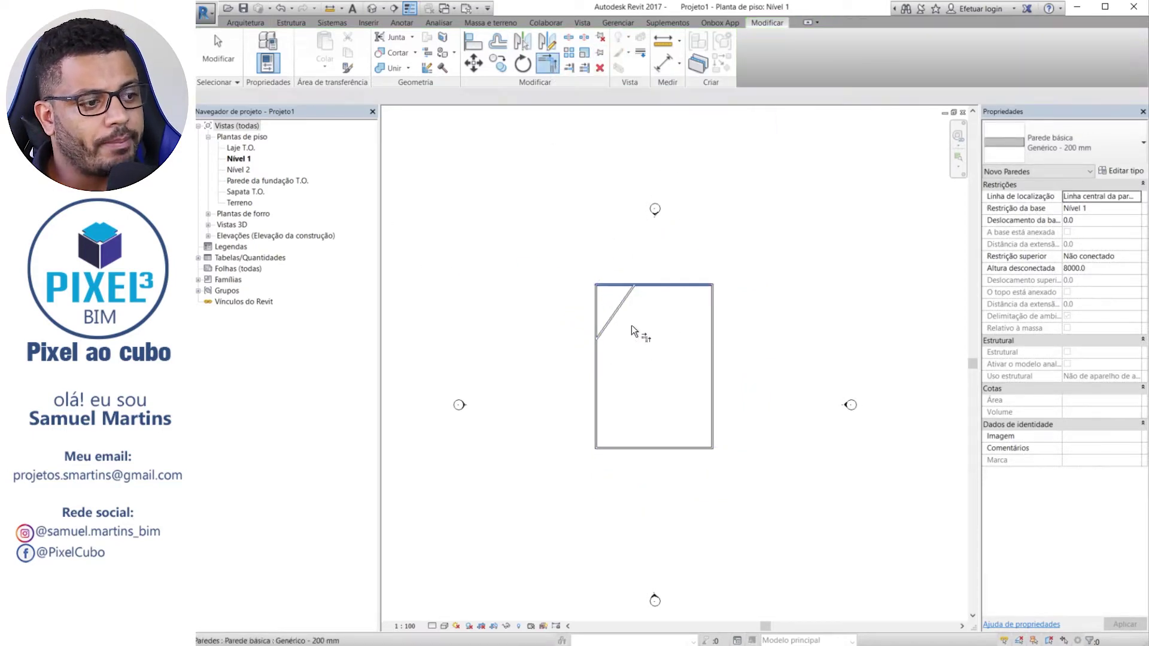
click(618, 306)
click(664, 285)
click(622, 308)
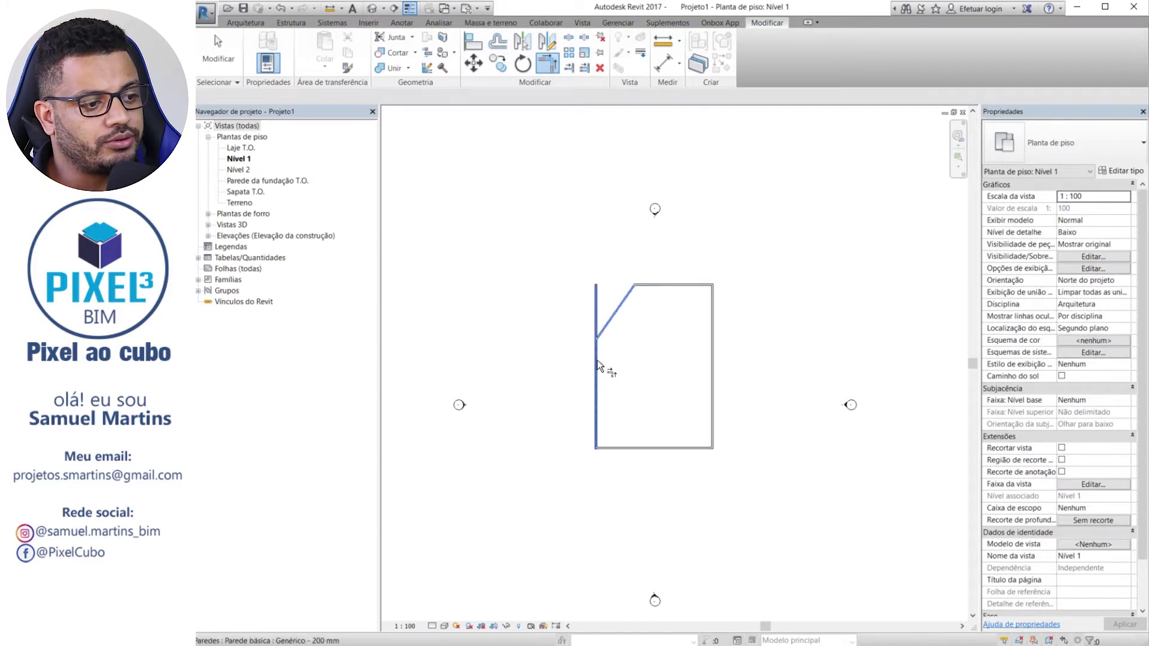
click(598, 360)
scroll(634, 307, up, 2)
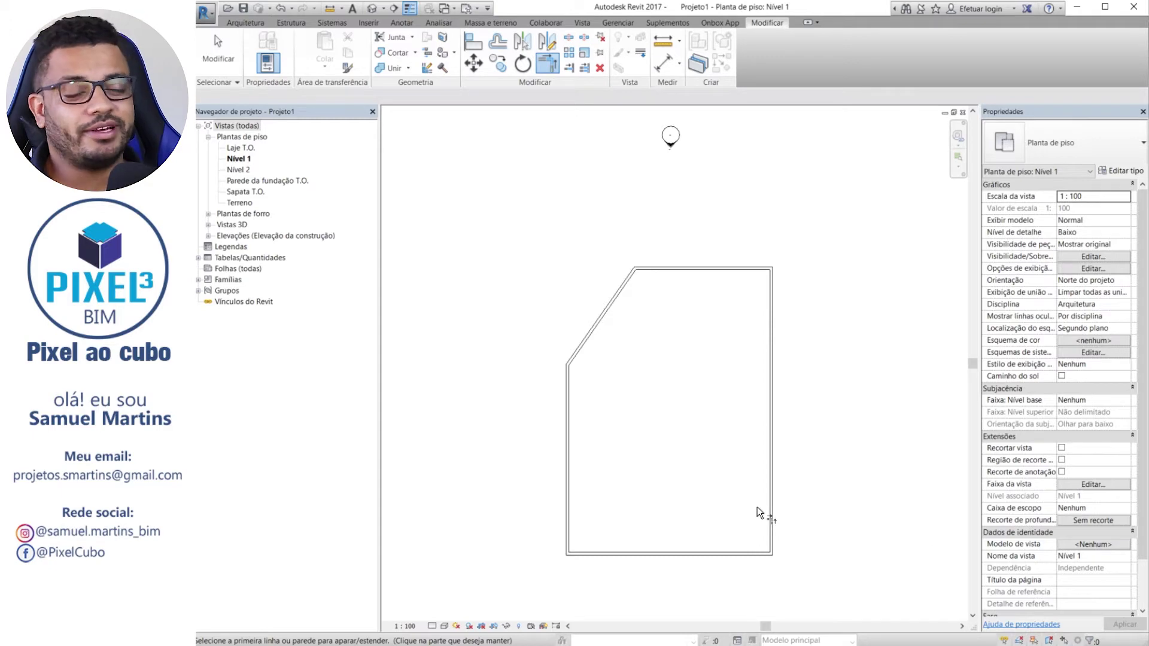
Exit the trim command and delete the whole chain of connected walls from the plan
key(Escape)
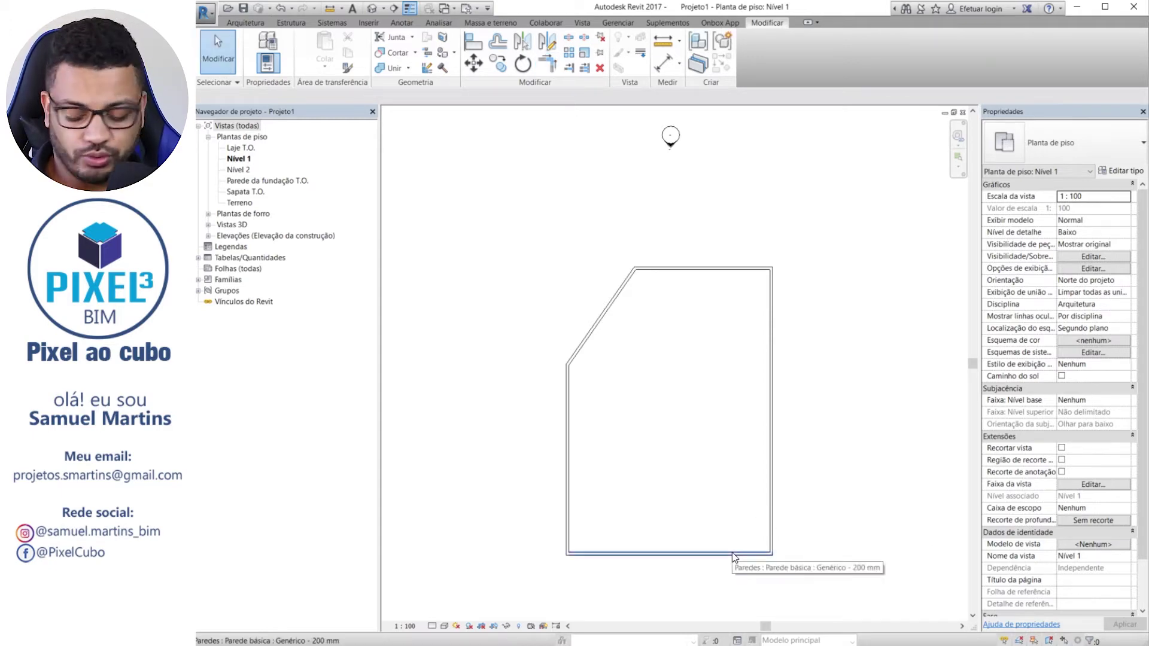
key(Tab)
click(732, 552)
key(Delete)
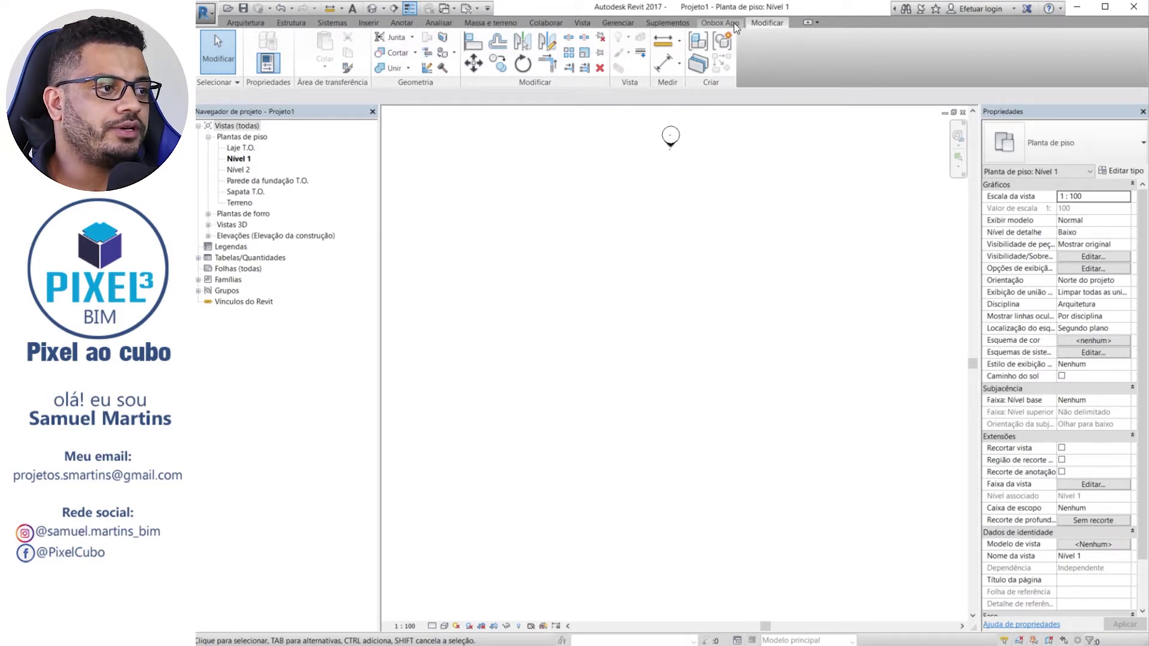
Examine the Arquitetura, Estrutura and Sistemas tool sets, including the collapsed Elétrica group
click(542, 23)
click(245, 23)
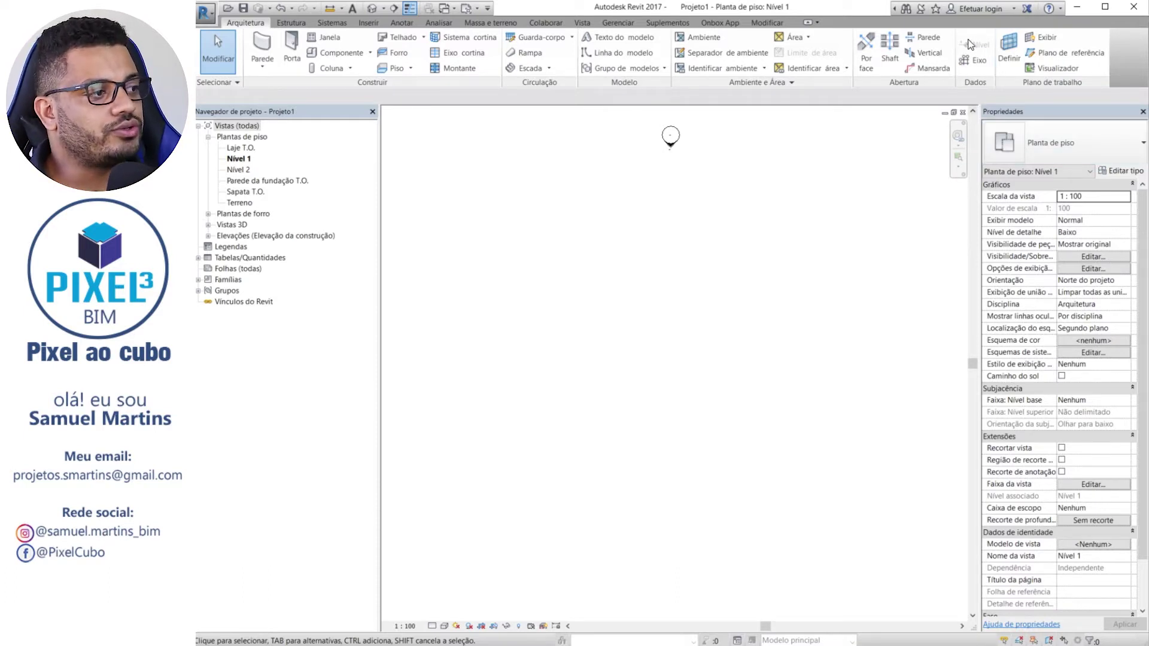
click(293, 24)
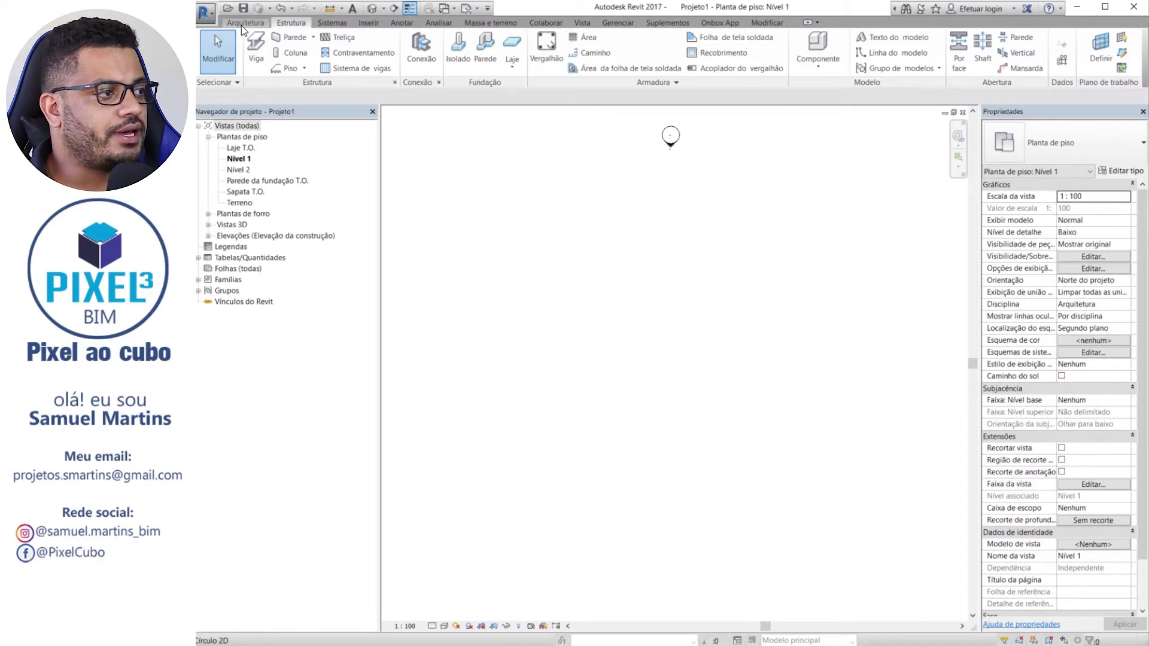
click(333, 24)
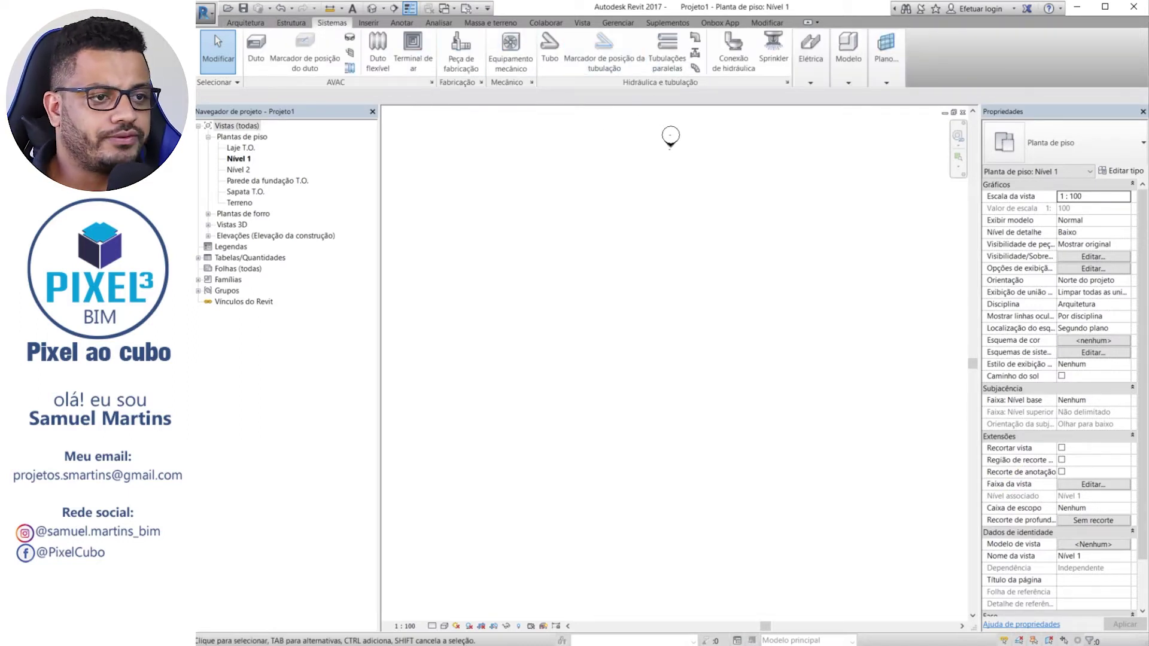
click(821, 82)
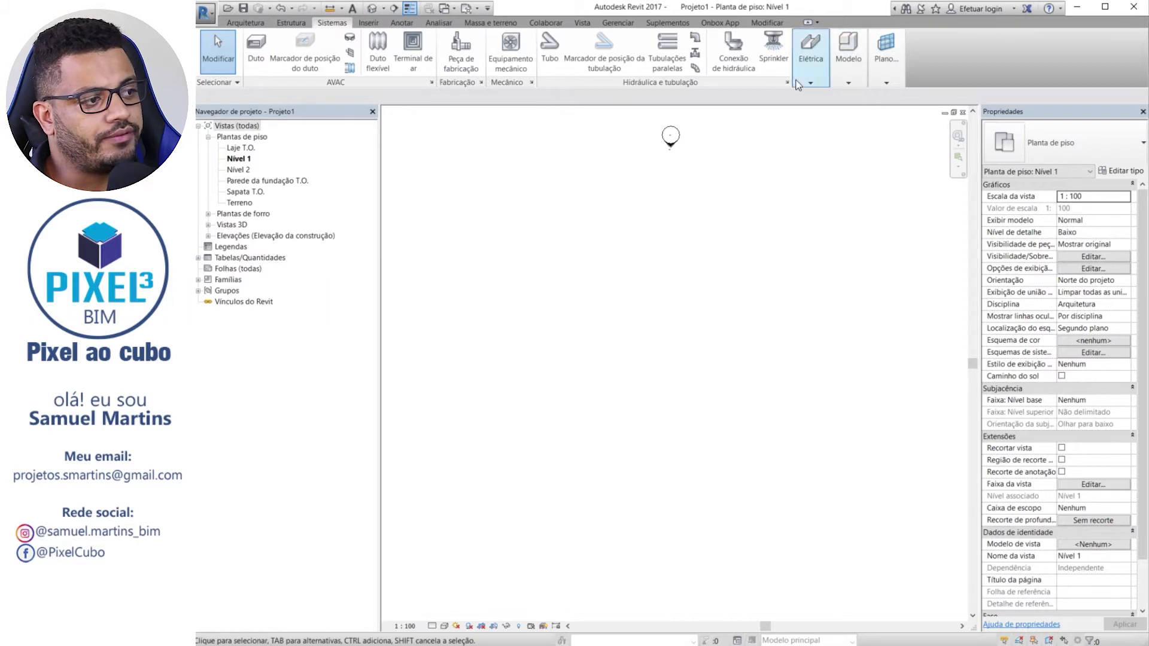
click(814, 81)
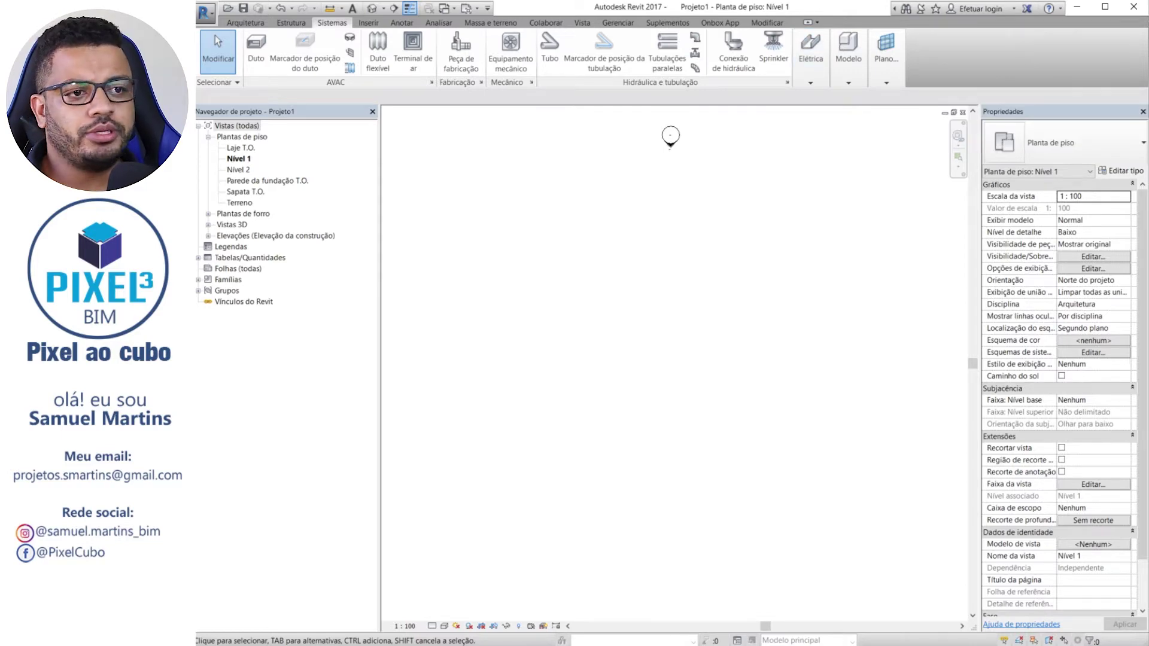
Cycle the ribbon through its minimized display states and back to the full display
click(806, 23)
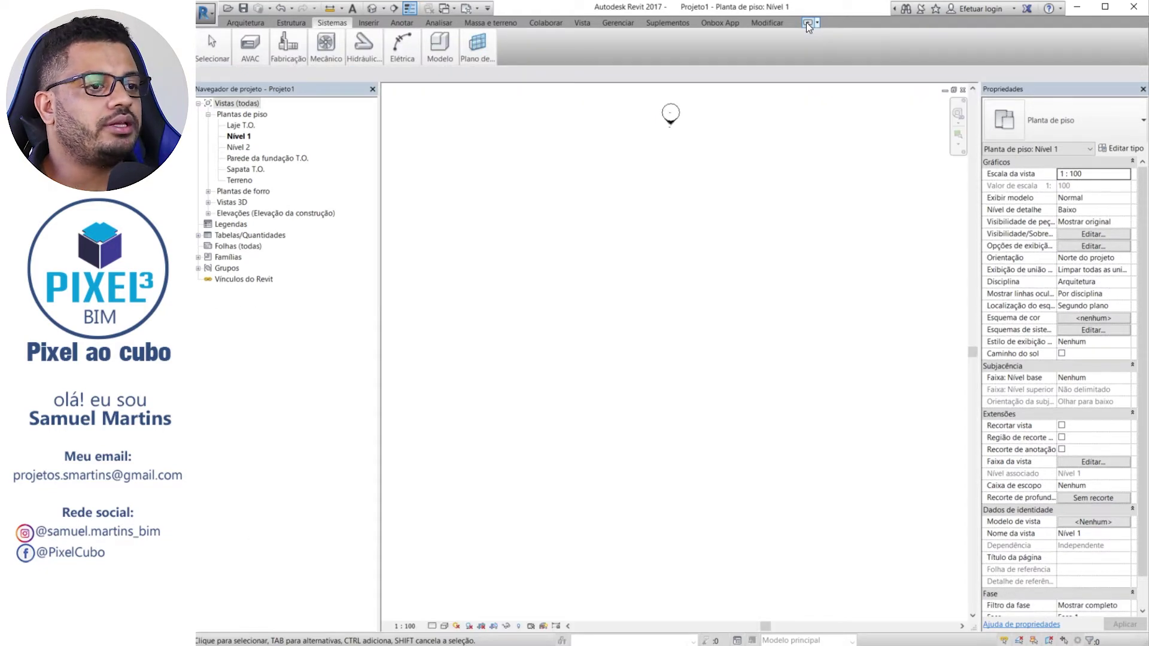
click(806, 22)
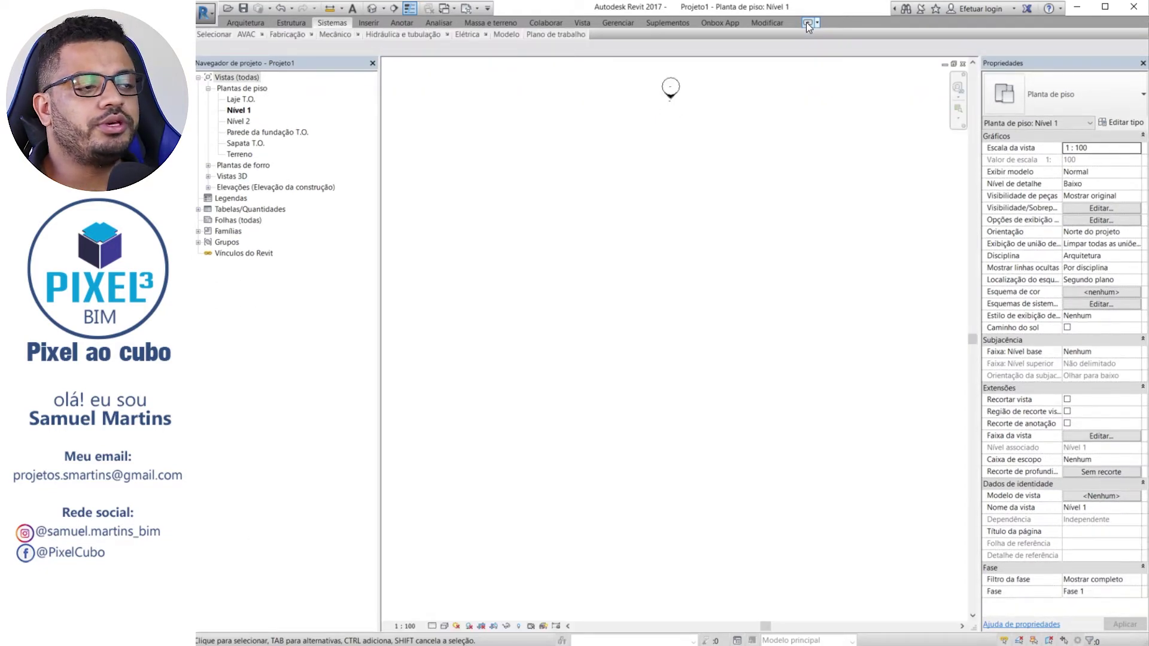
click(807, 23)
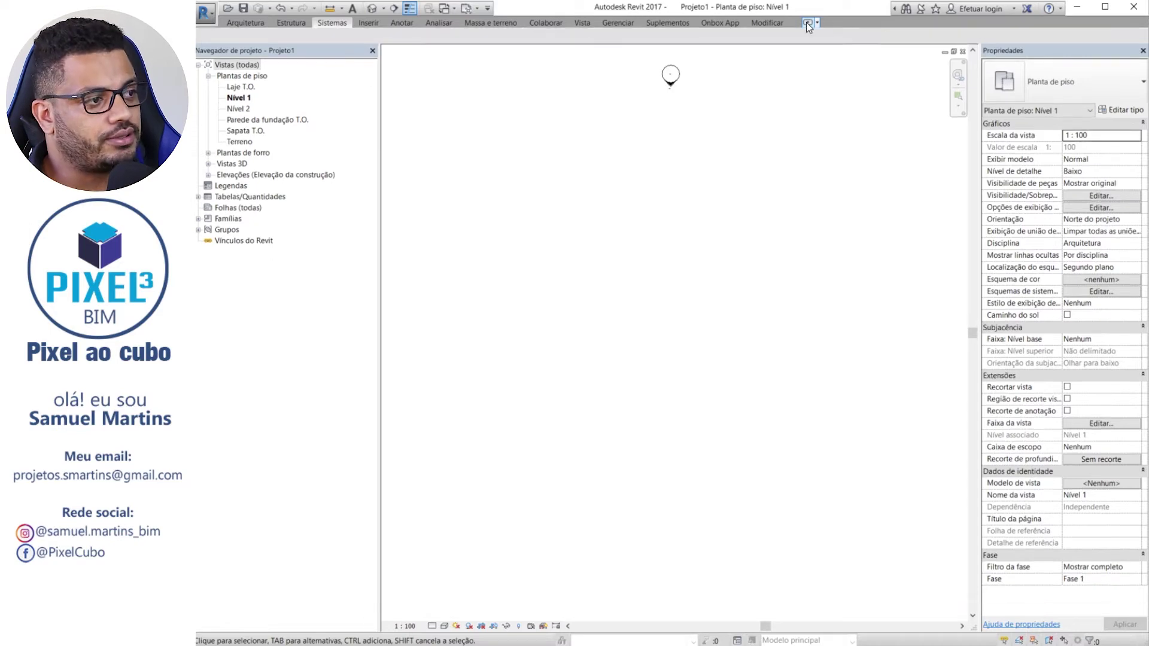
click(807, 23)
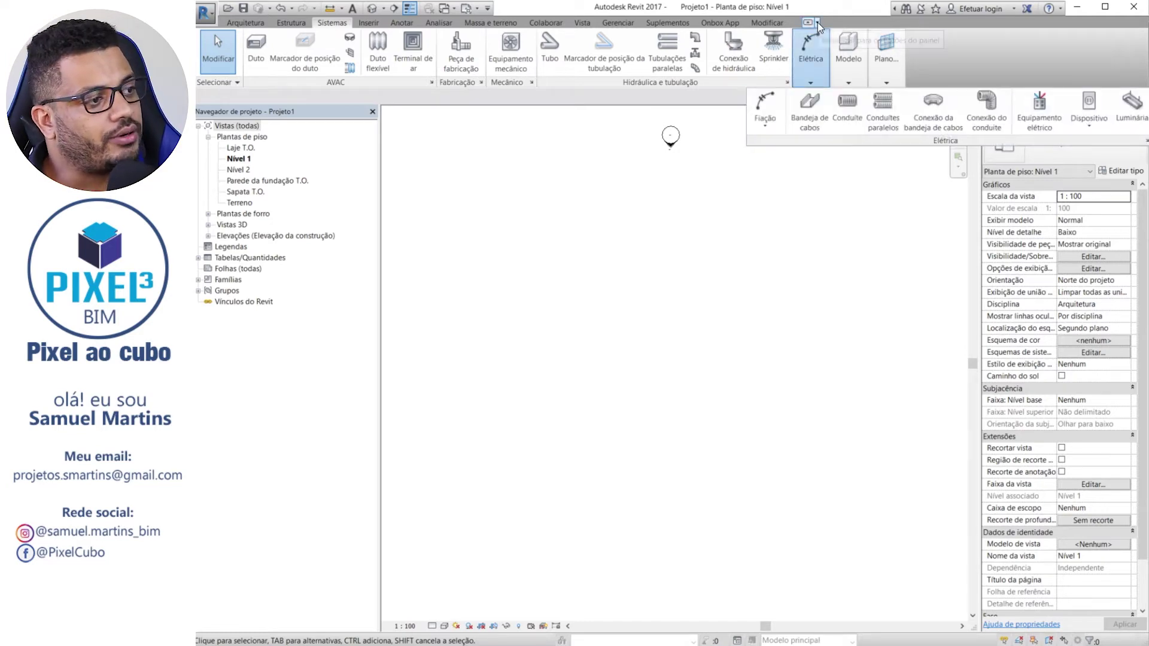
Set the ribbon display to Minimizar para as guias, then temporarily reveal and hide the Arquitetura tools
click(818, 23)
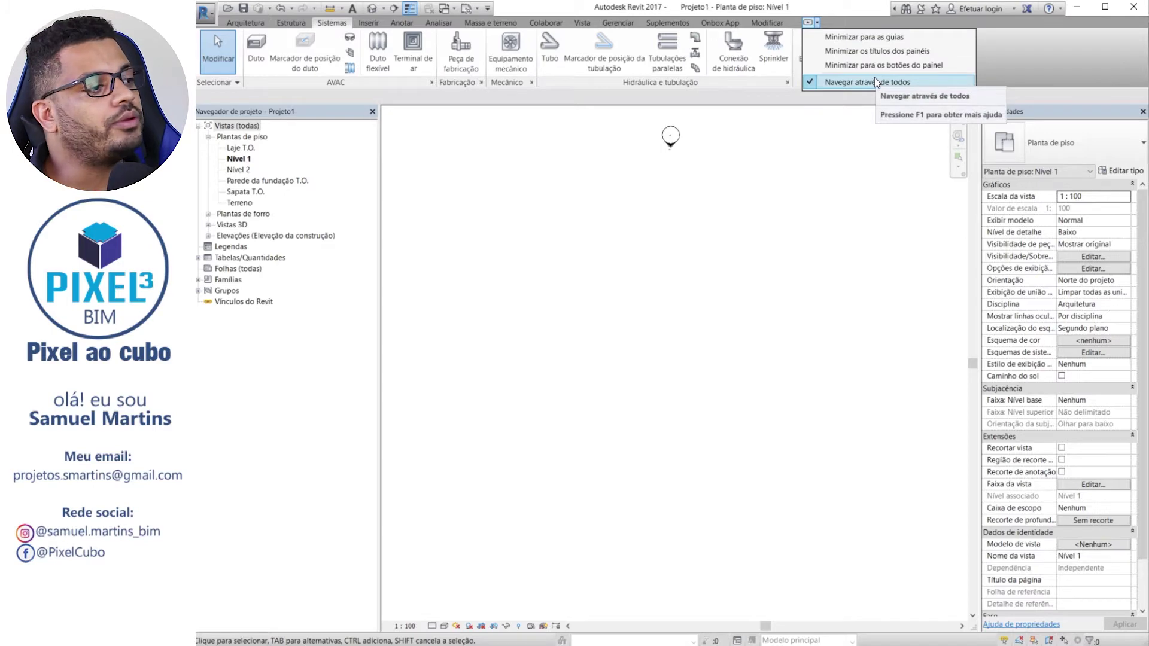
click(839, 40)
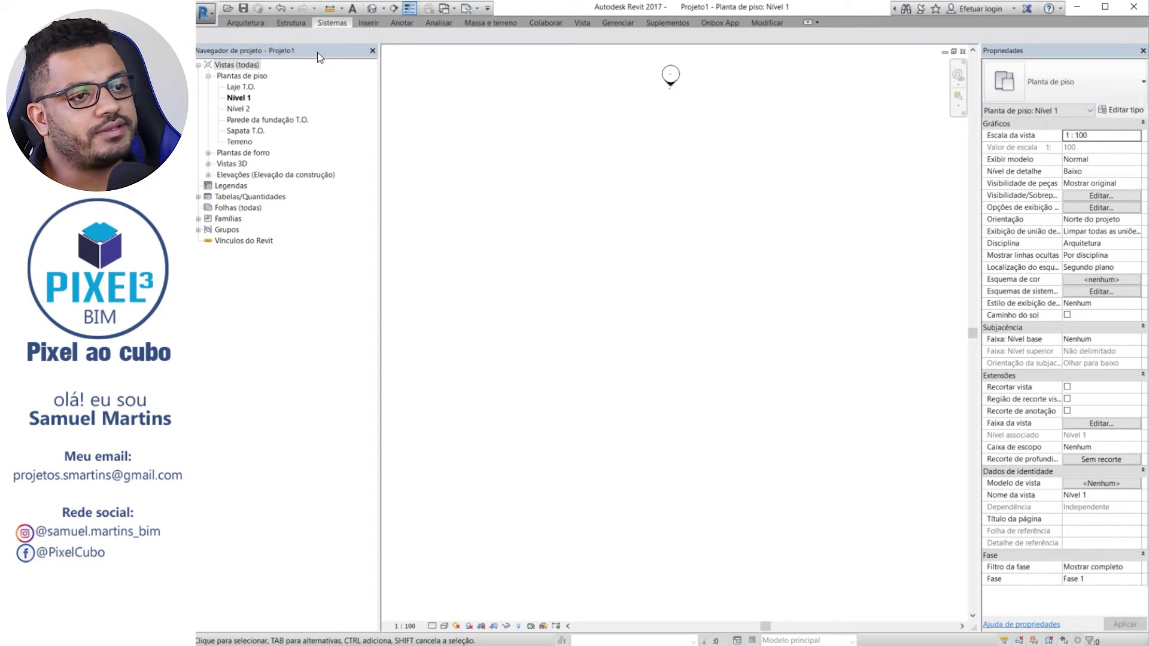
click(242, 24)
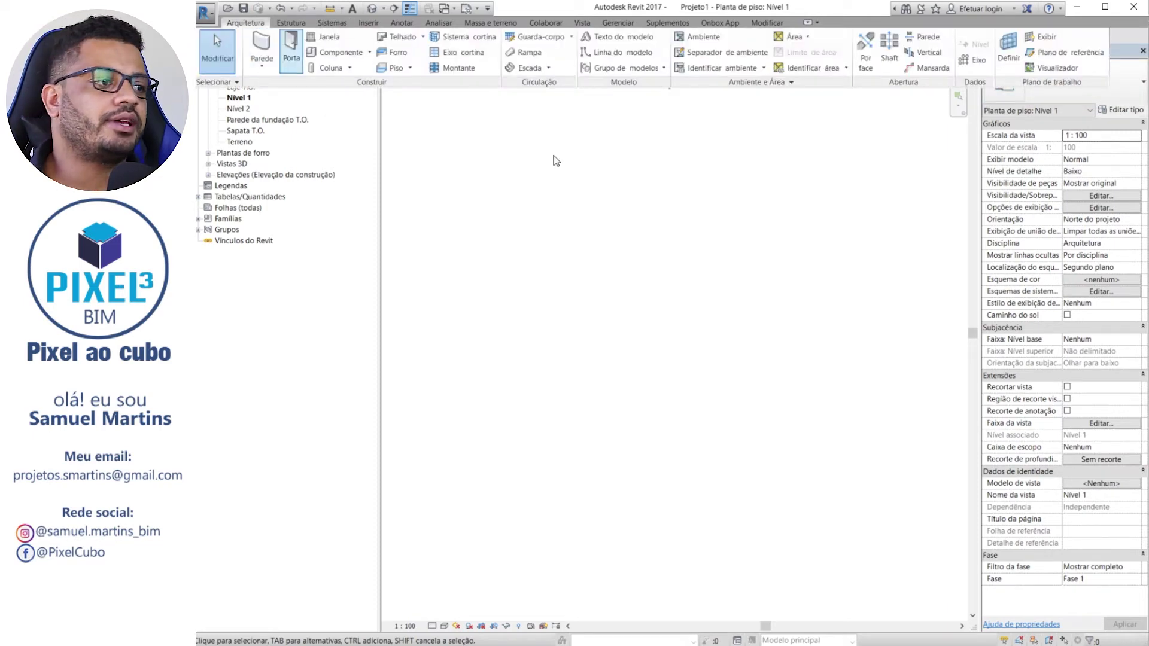
click(601, 189)
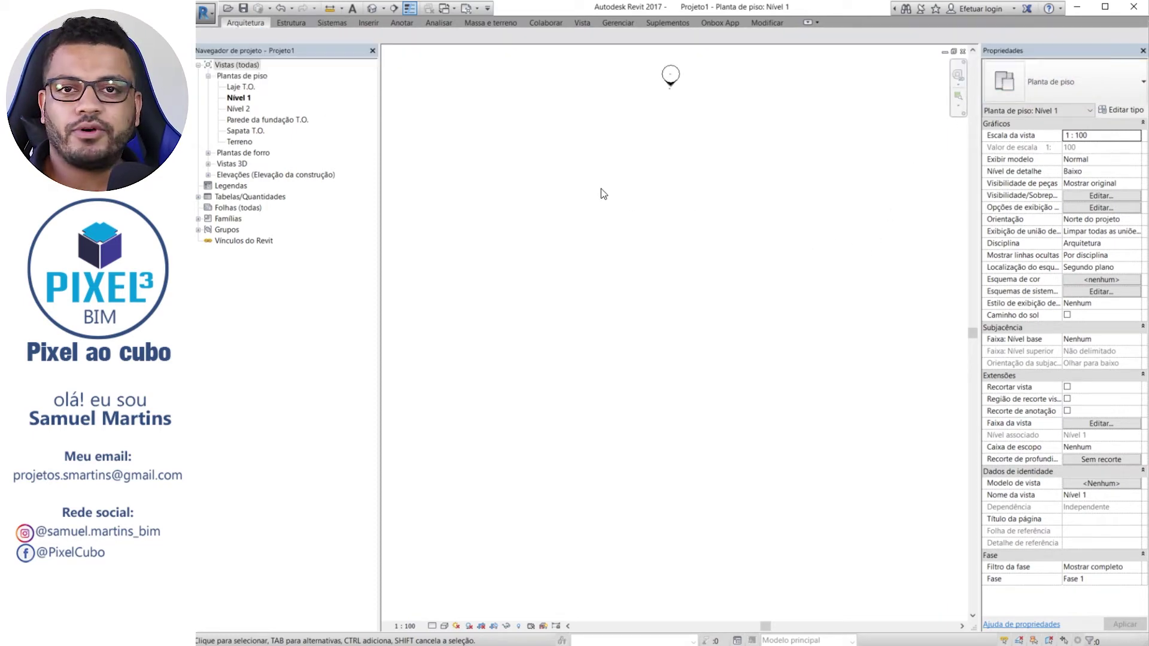
Start the Parede command, dismiss the save reminder without saving, and reveal the wall placement tools
click(242, 26)
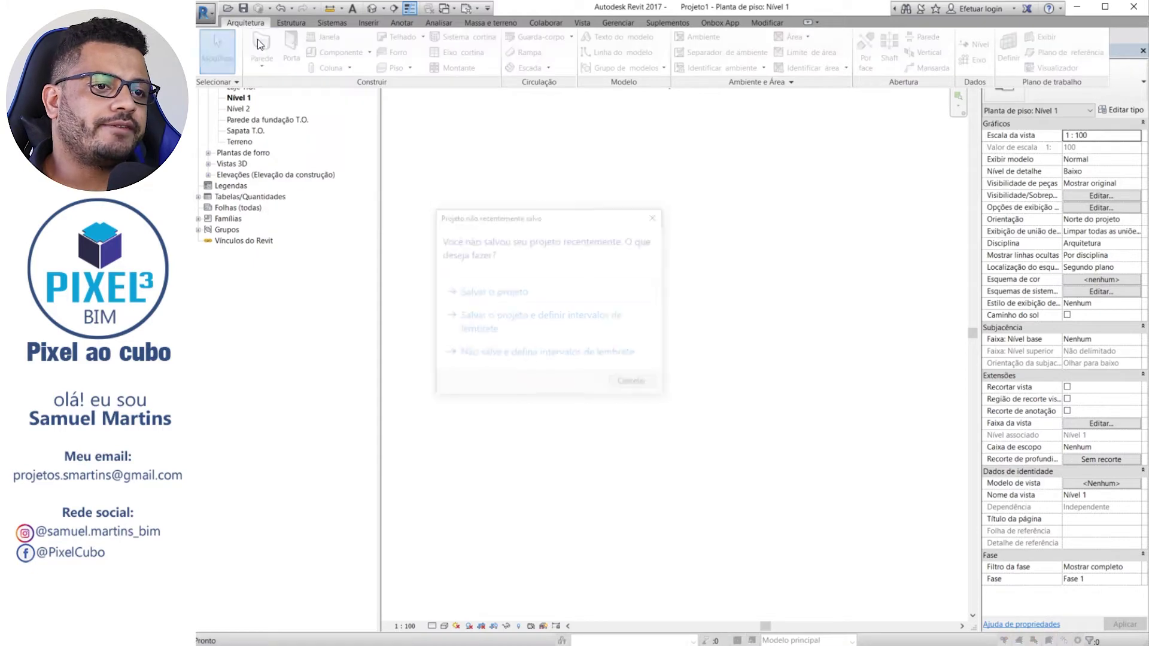
click(634, 384)
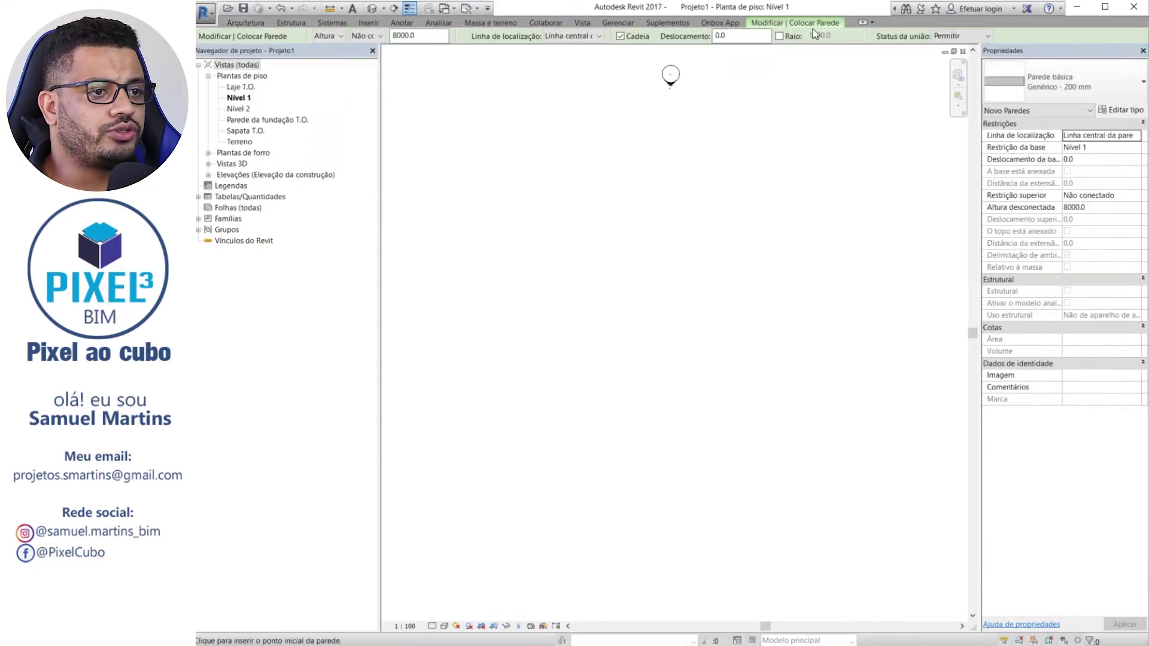
click(781, 24)
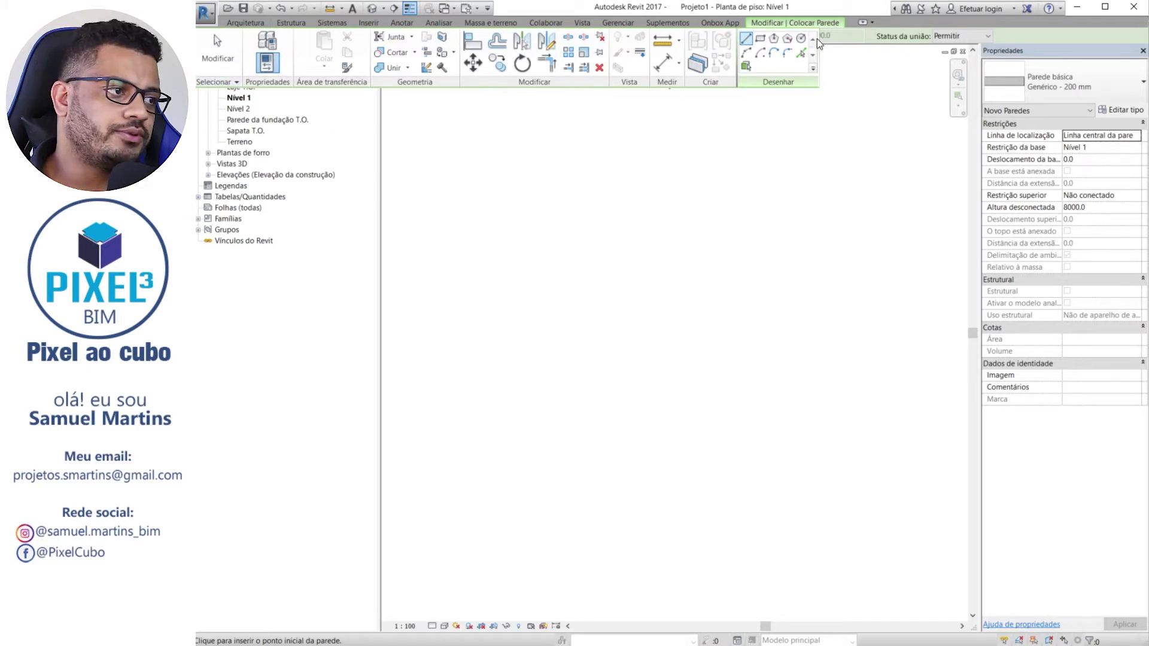
Set the ribbon display option to Navegar através de todos and leave the Parede command
click(873, 22)
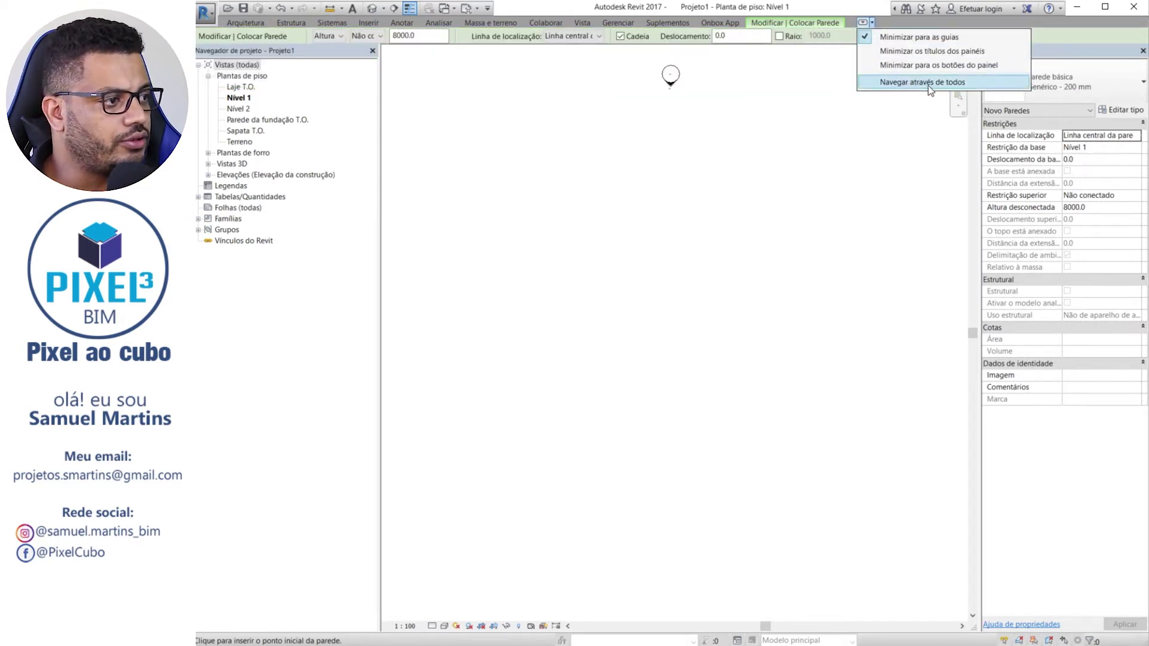
click(886, 83)
key(Escape)
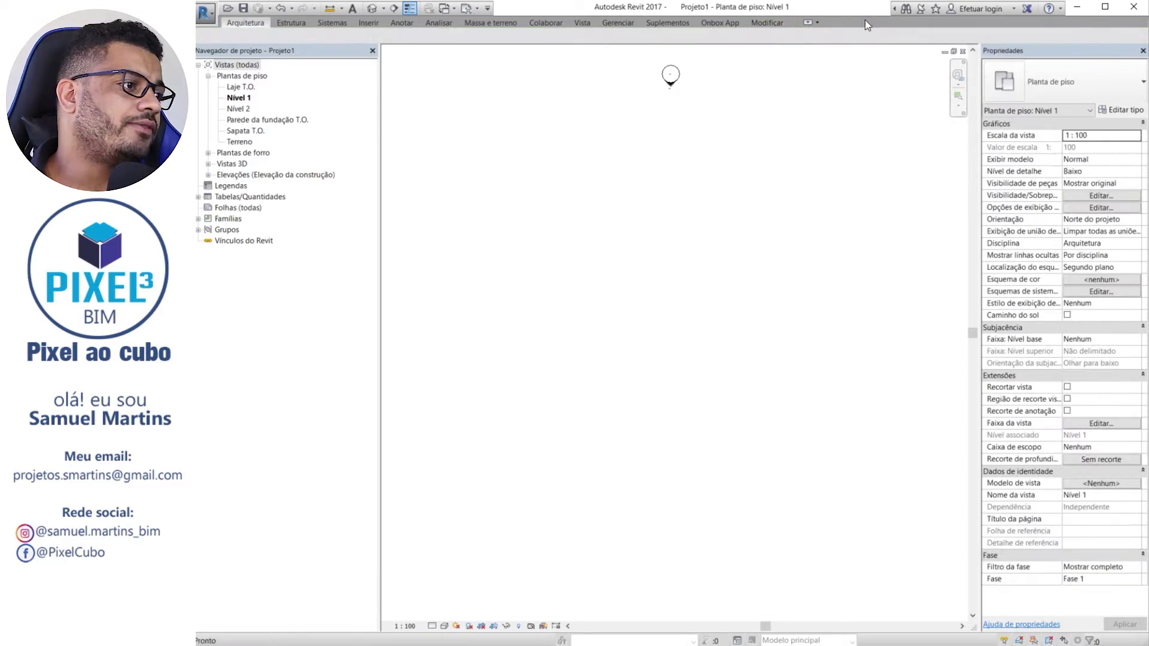
click(818, 24)
click(782, 134)
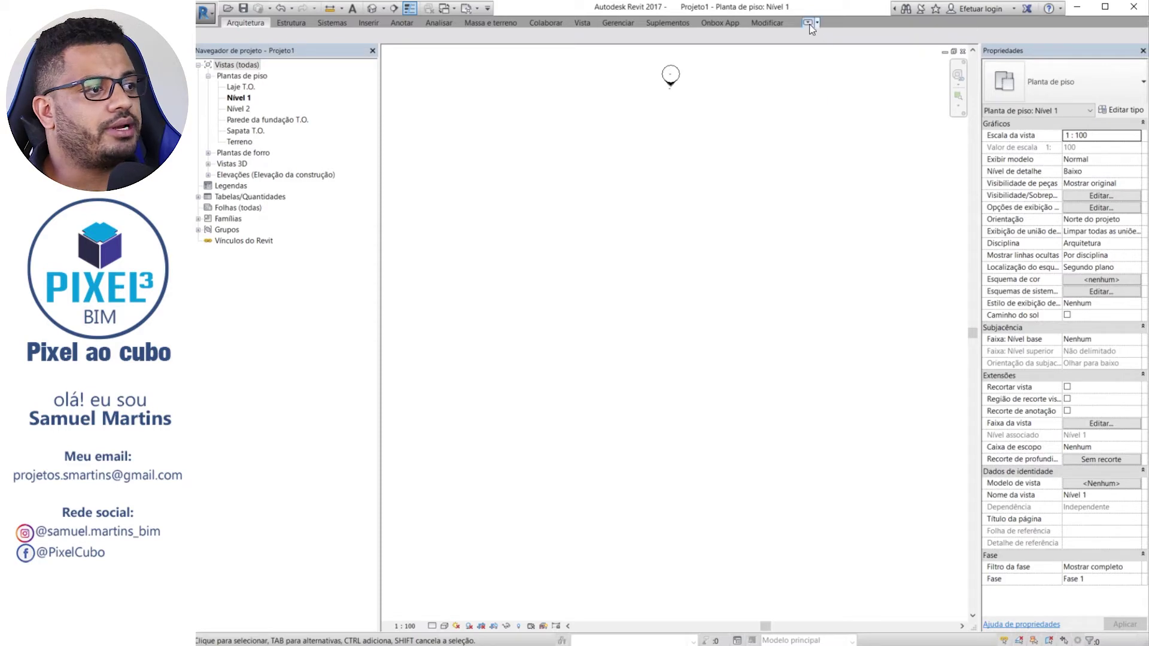
Restore the full ribbon and check its display options, keeping Navegar através de todos active
click(811, 24)
click(817, 23)
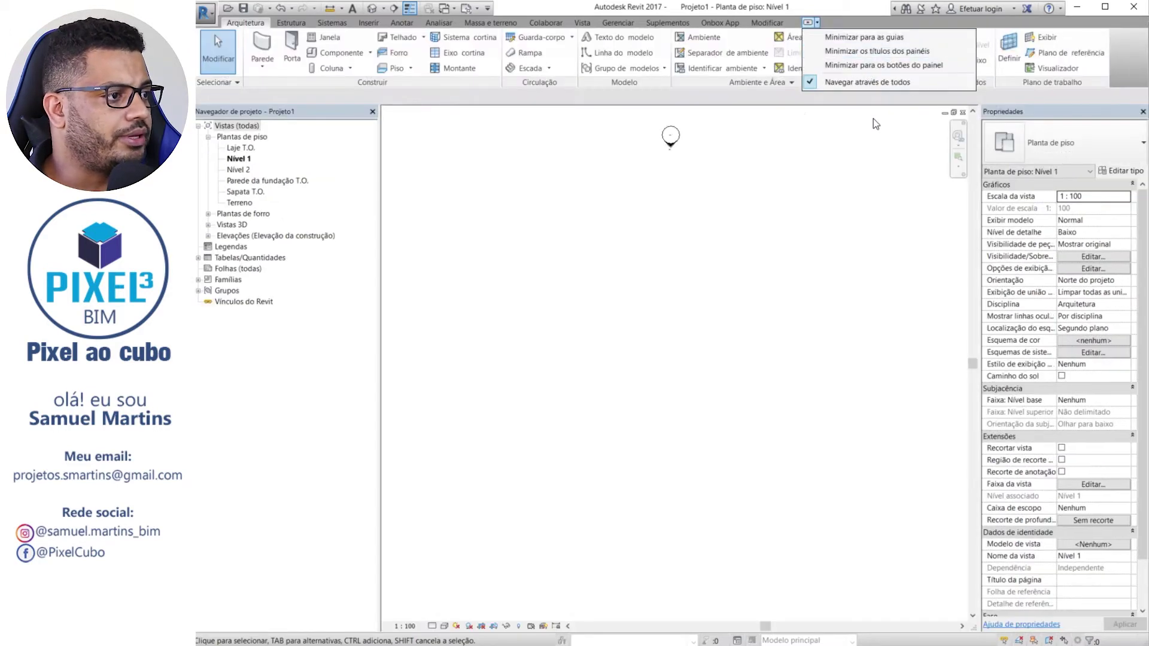
click(750, 228)
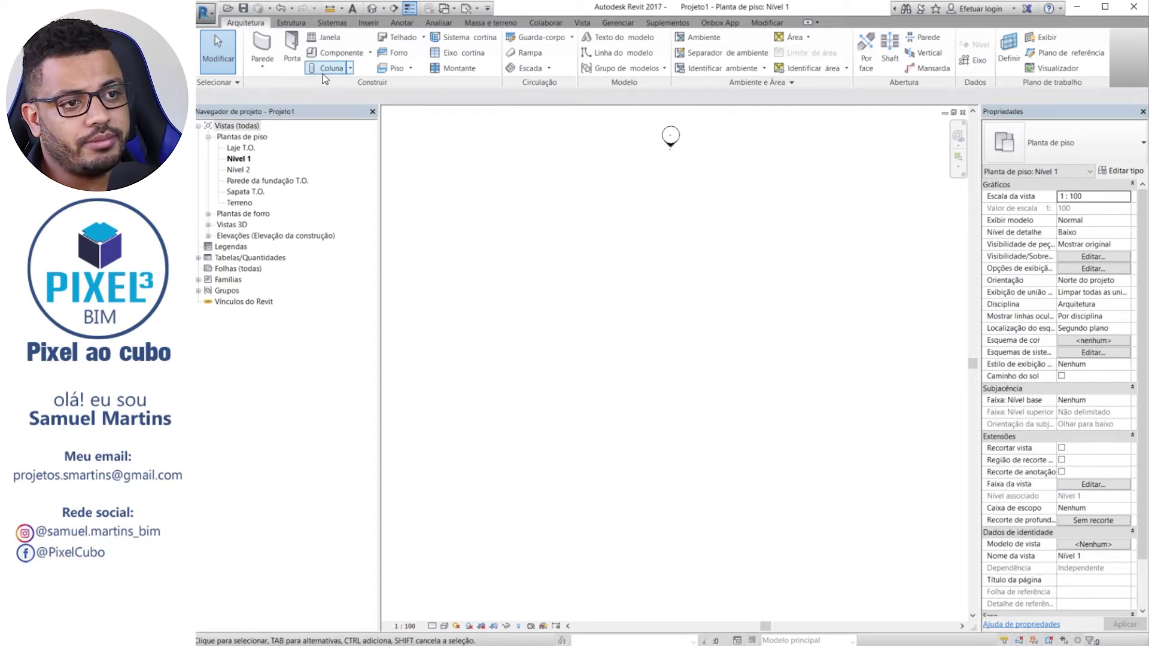
Examine the tools offered under Estrutura, Arquitetura, Sistemas and Analisar
click(296, 24)
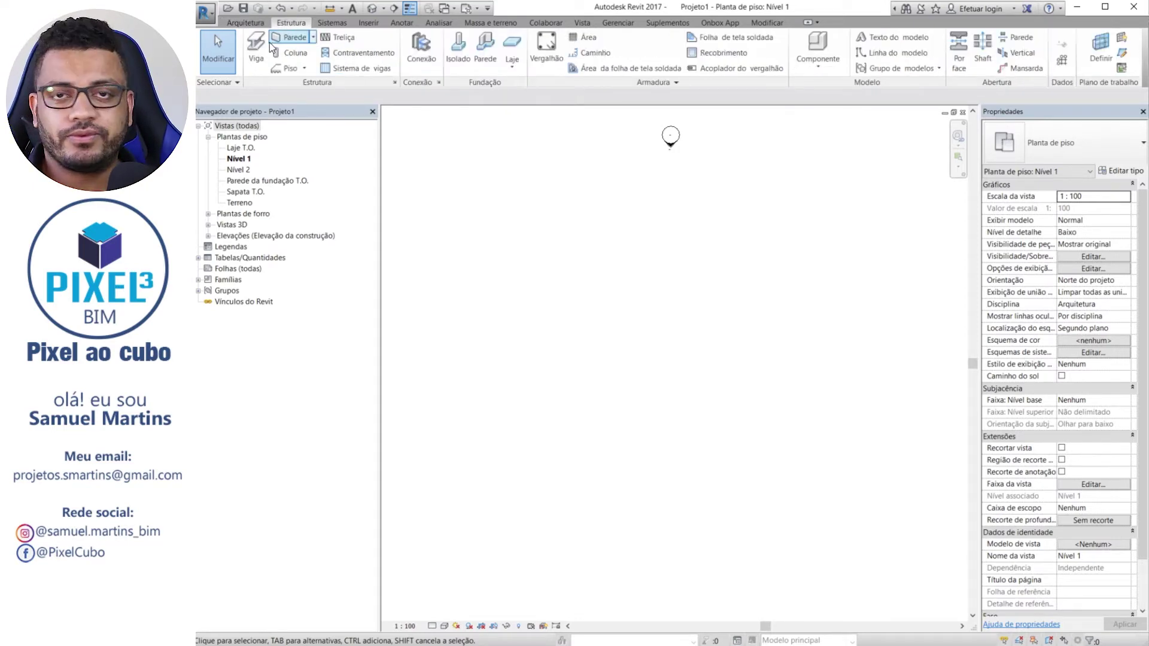
click(246, 23)
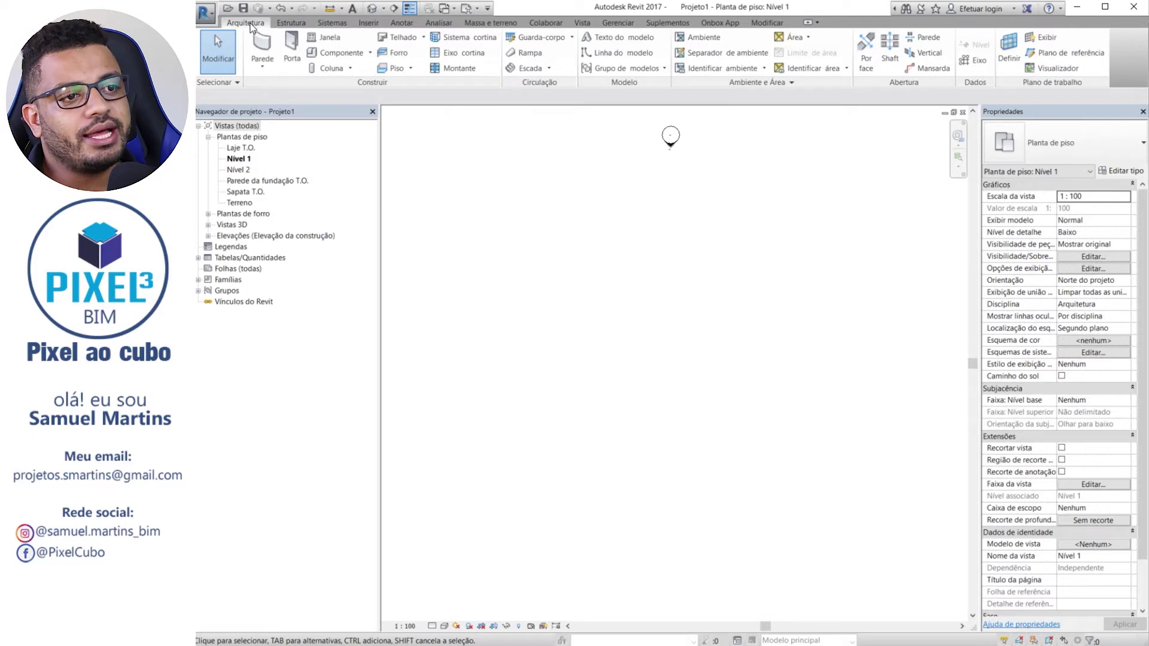
click(292, 24)
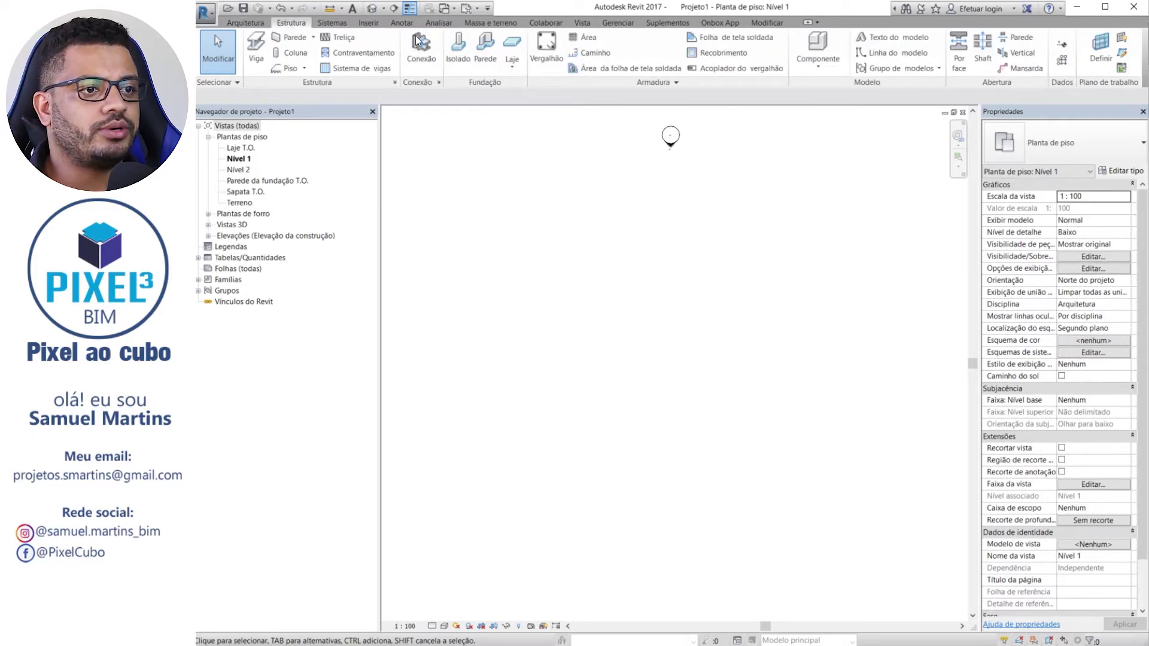
scroll(331, 27, down, 2)
scroll(337, 27, up, 1)
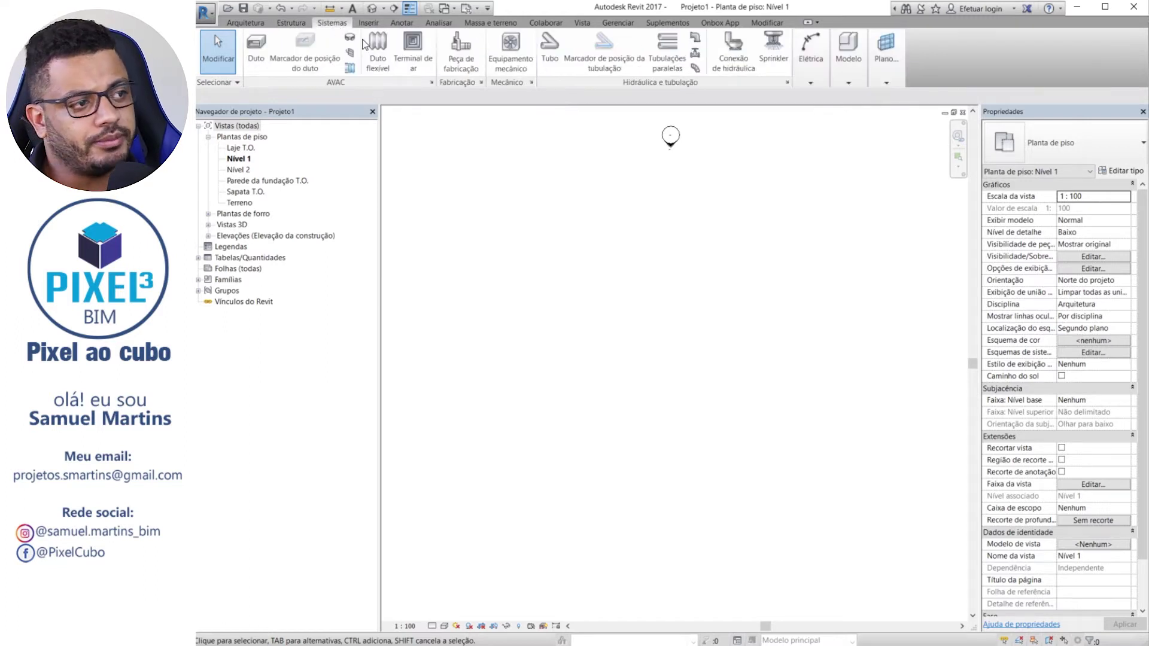
click(442, 24)
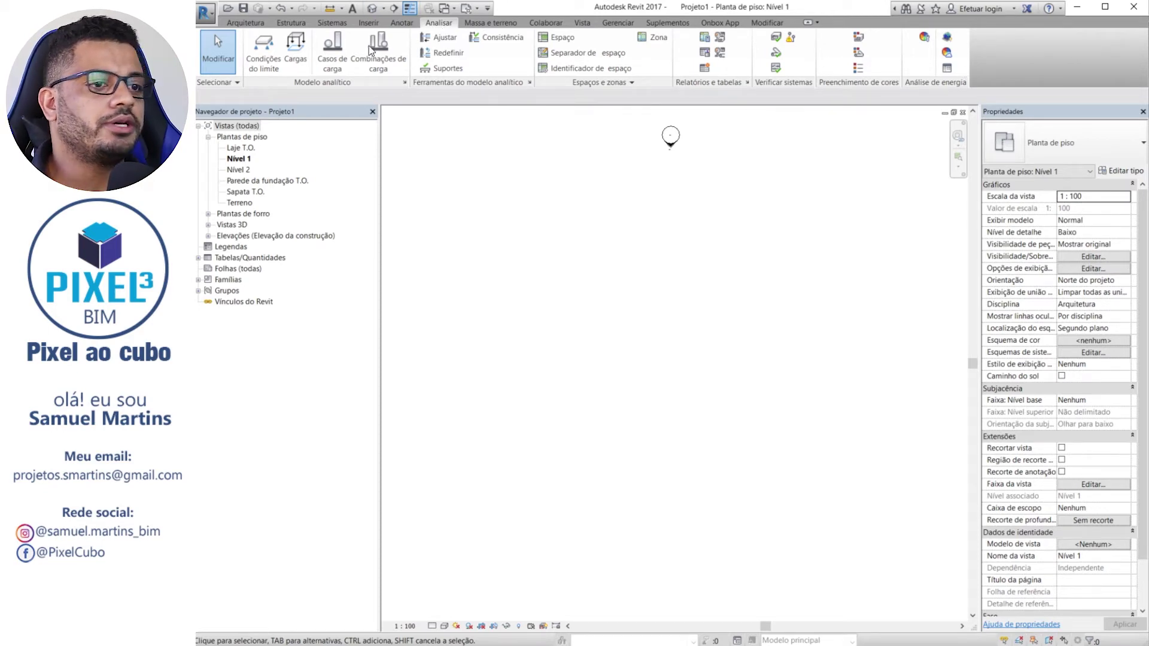
click(327, 24)
click(291, 24)
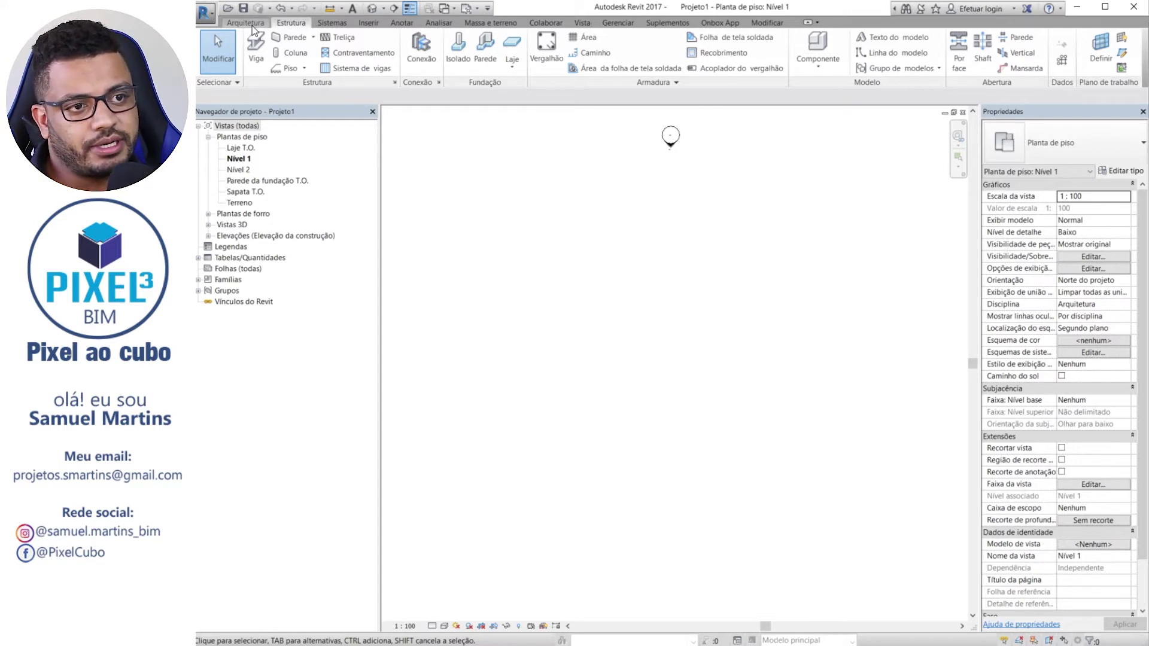
Disable the structure, mechanical, electrical, piping and energy tools in the user interface options, leaving the architecture and massing tools enabled
click(206, 13)
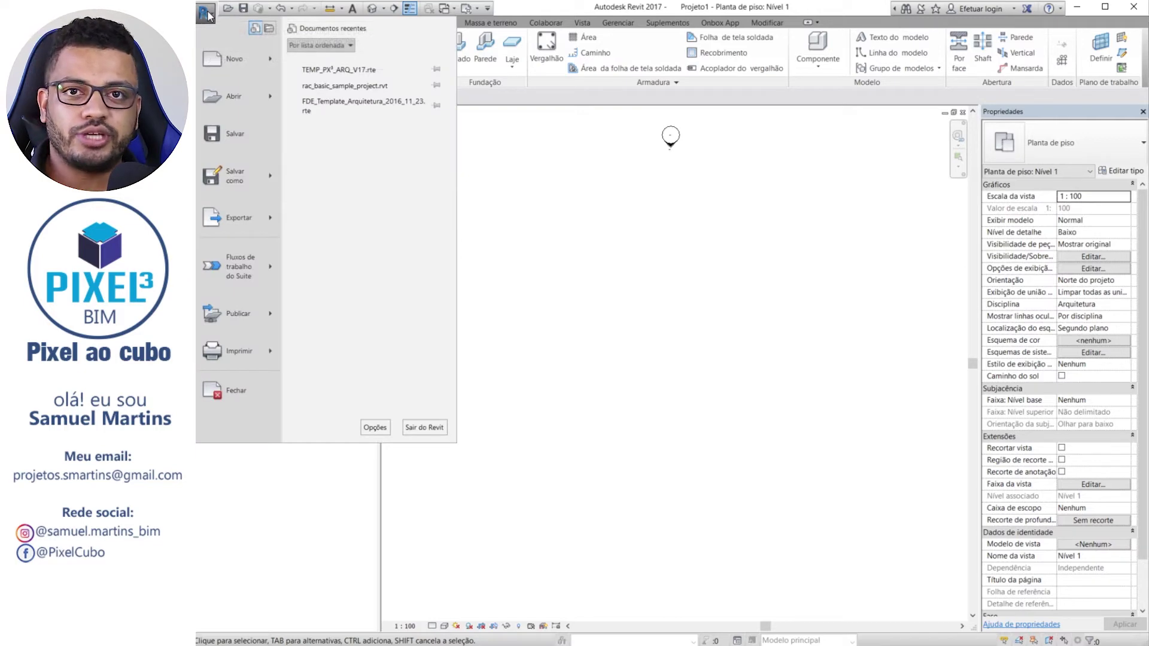
click(376, 427)
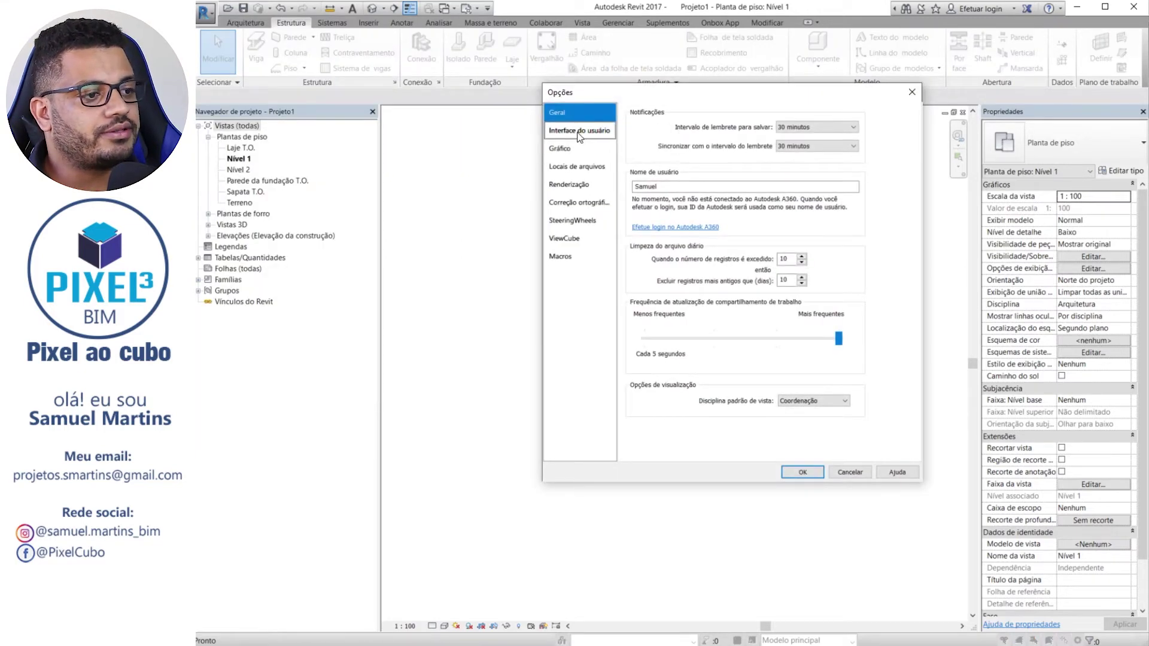
click(580, 133)
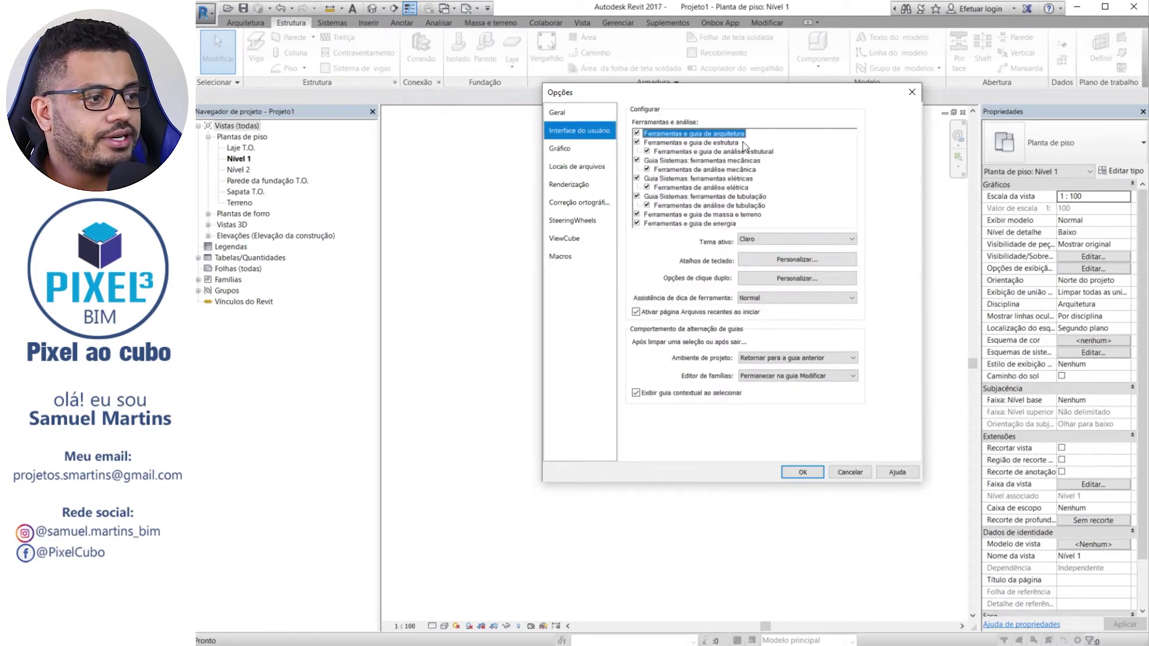
click(637, 142)
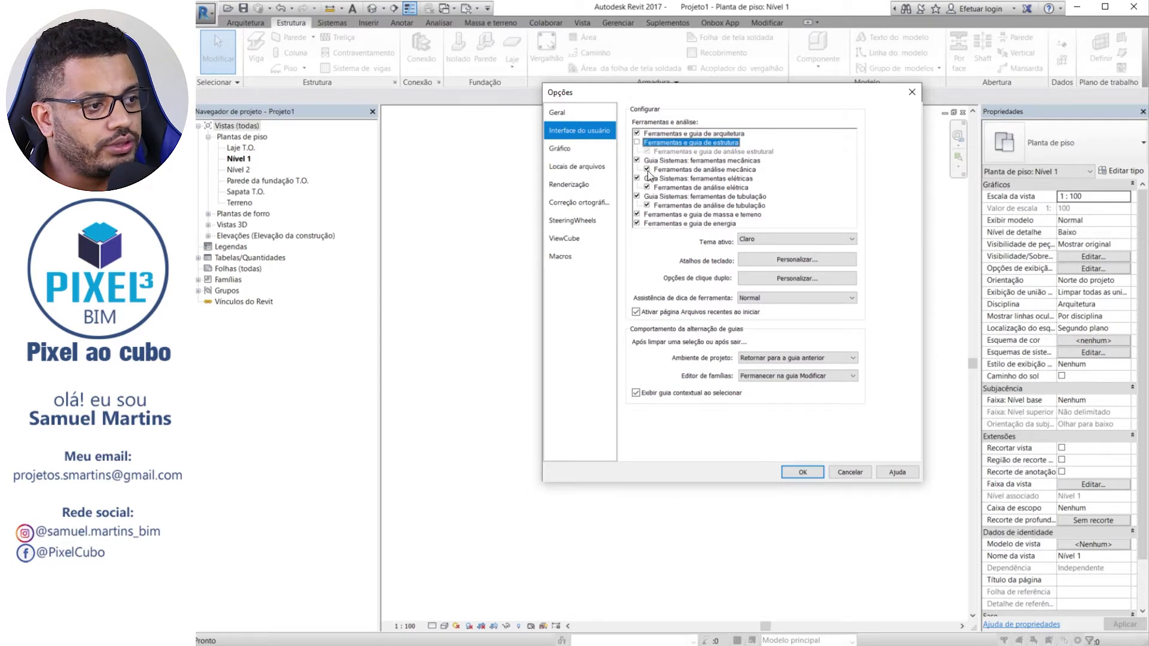
click(637, 160)
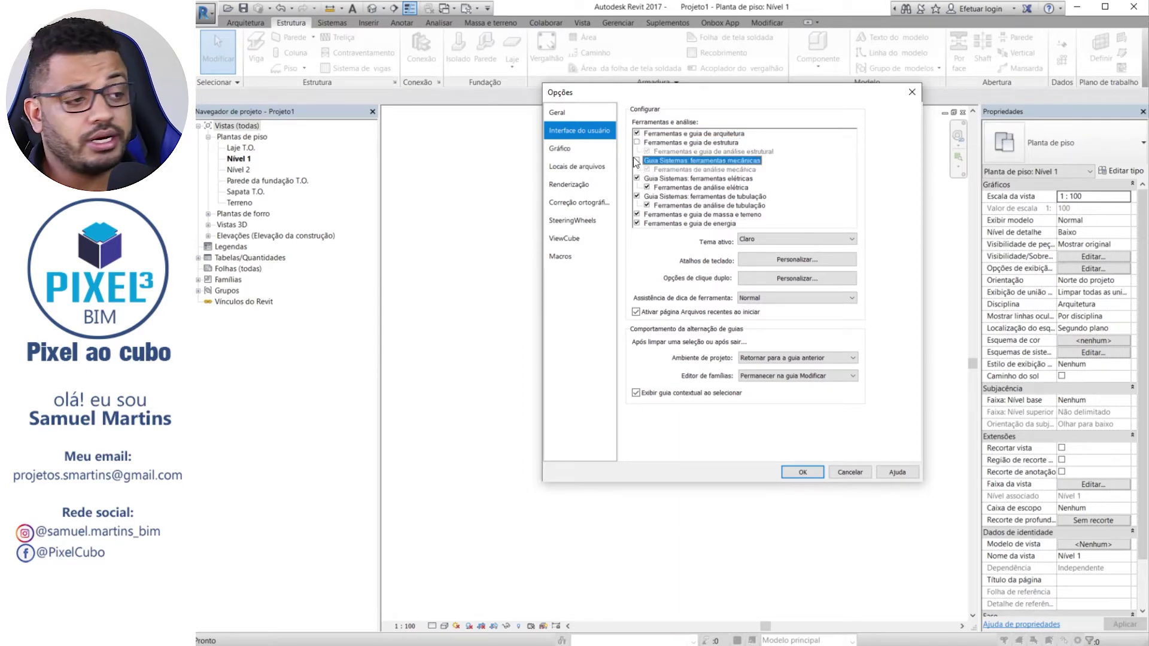
click(637, 178)
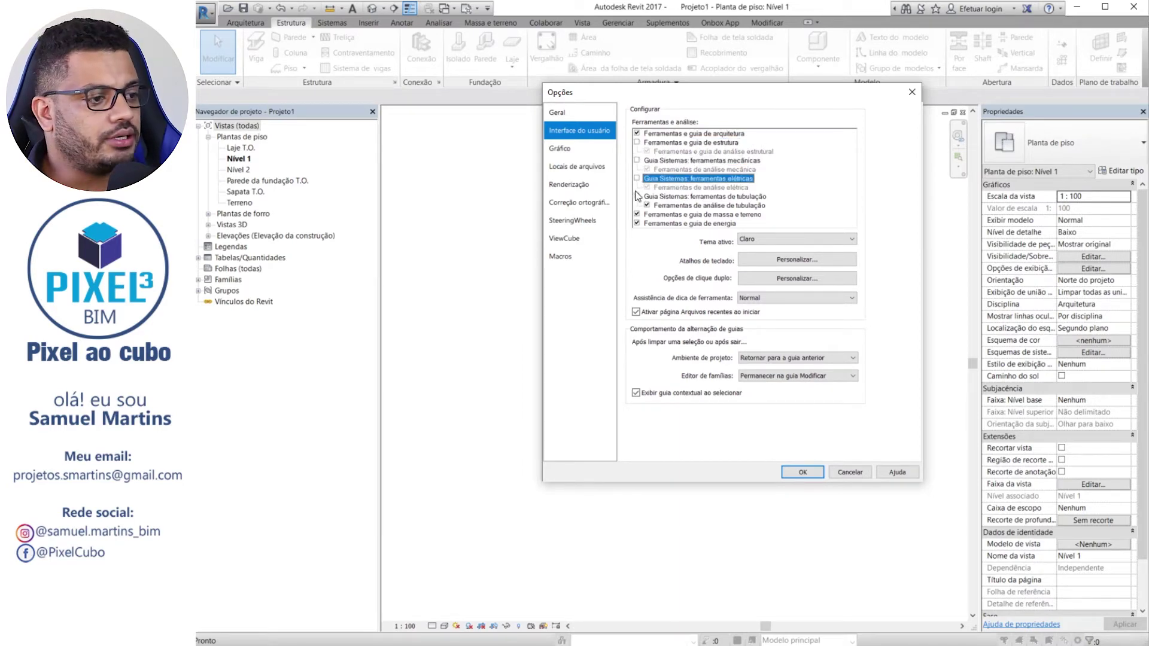
click(637, 196)
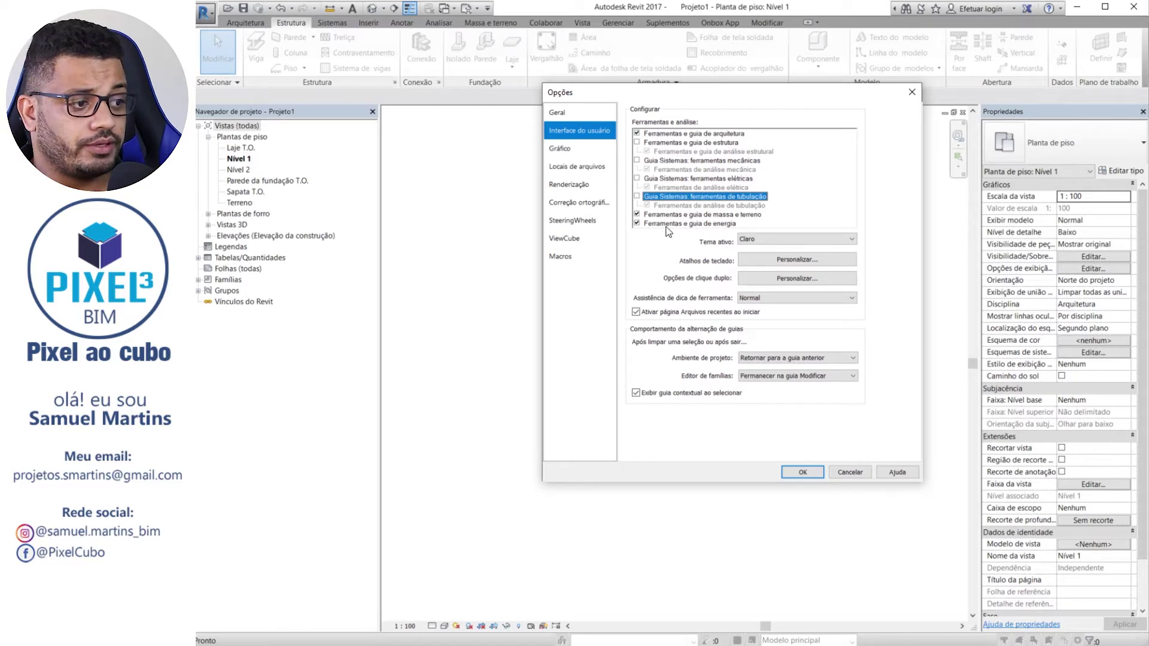
click(638, 224)
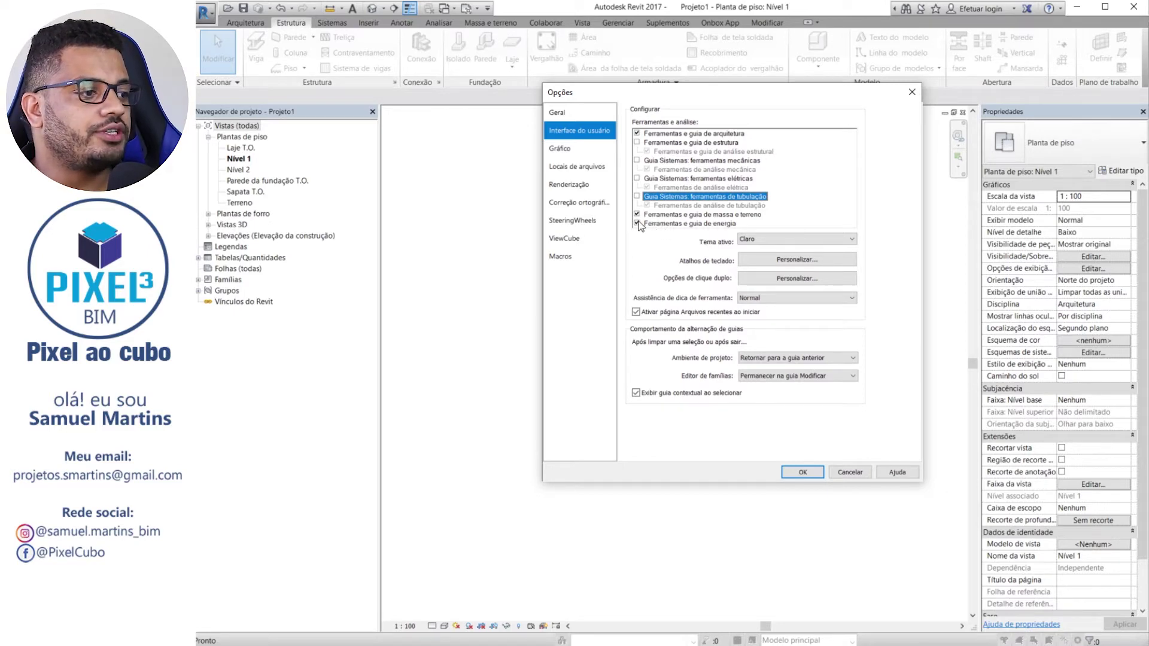
click(801, 473)
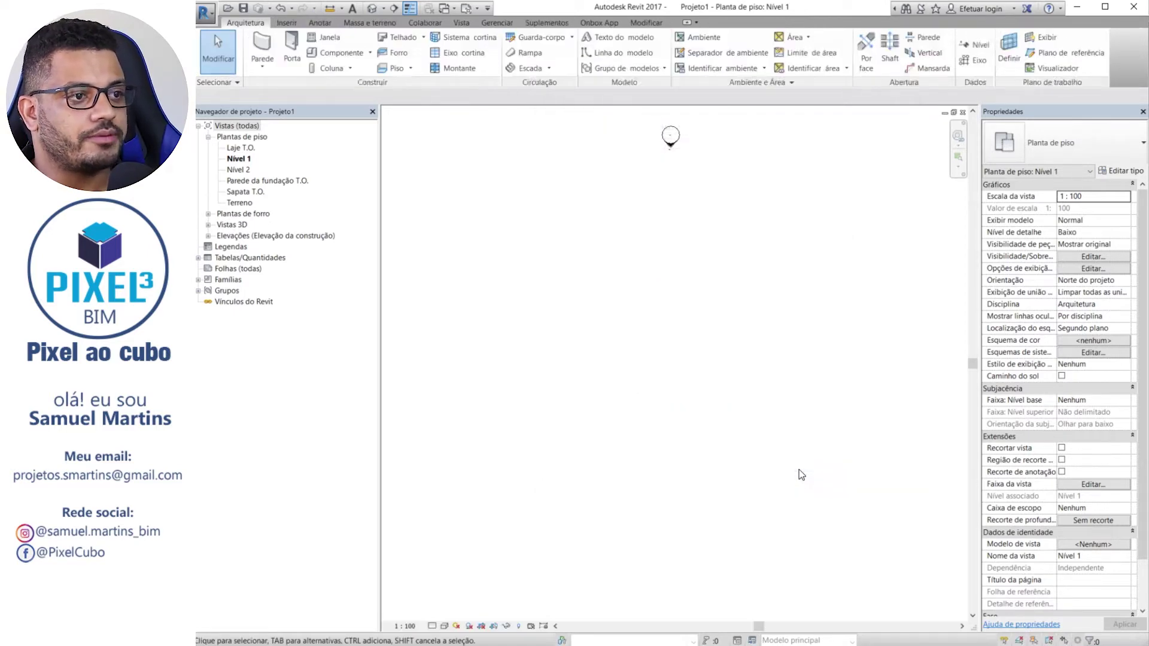
Look through the Onbox App, Arquitetura, Inserir and Massa e terreno tools in the reduced ribbon
click(612, 24)
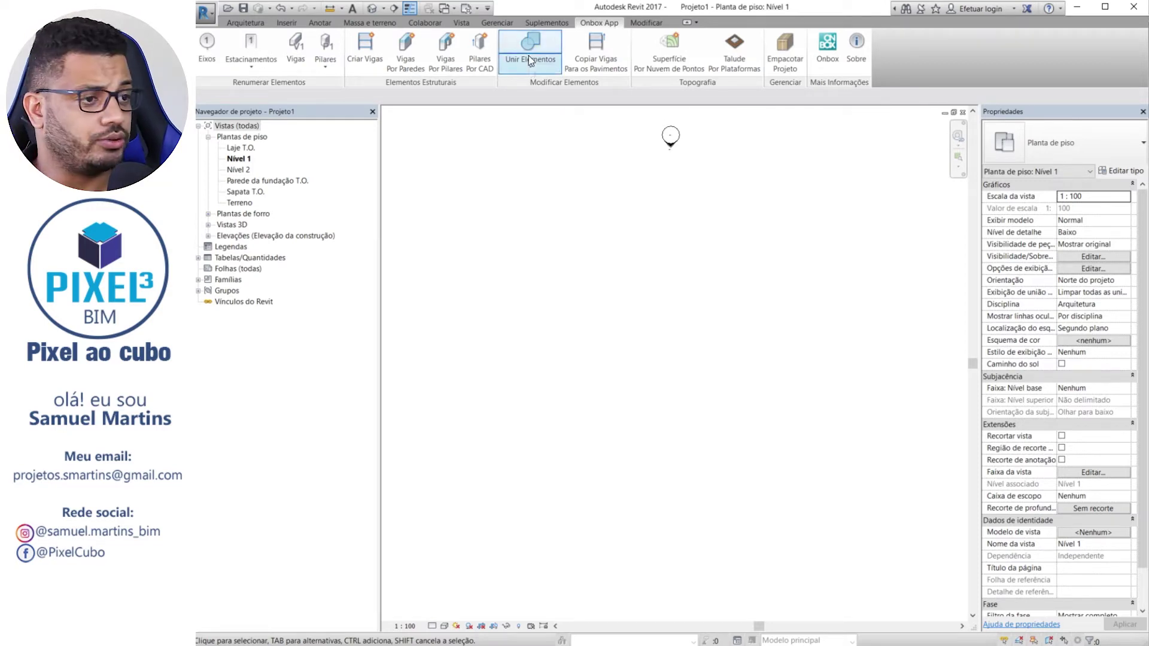
click(247, 23)
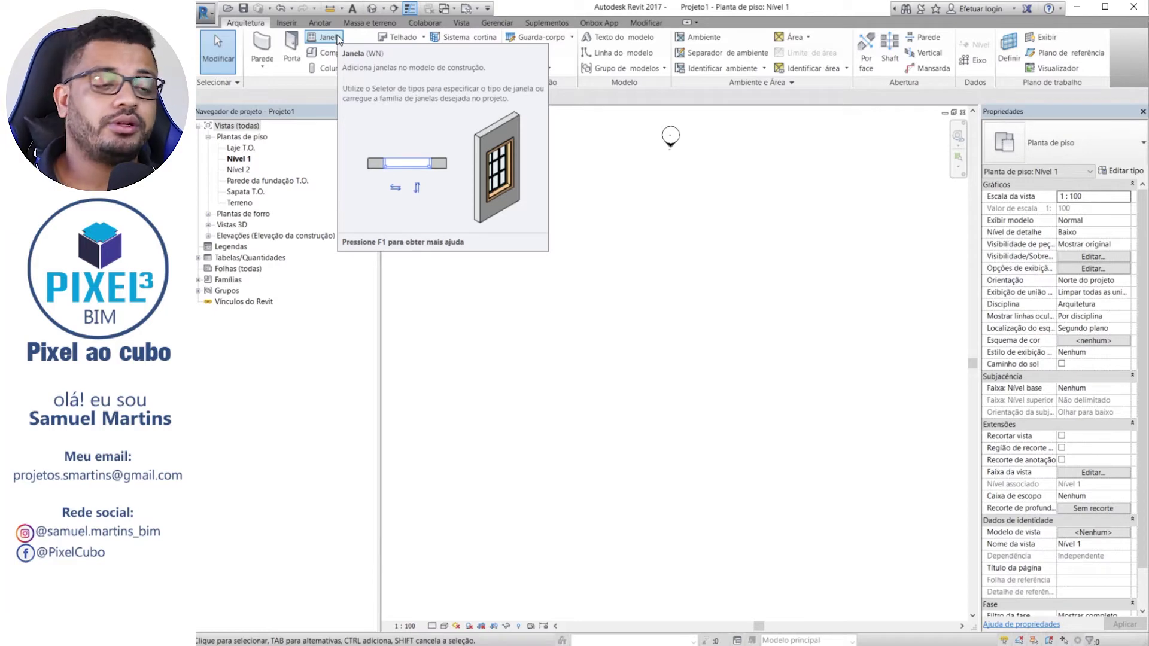
click(288, 23)
click(265, 24)
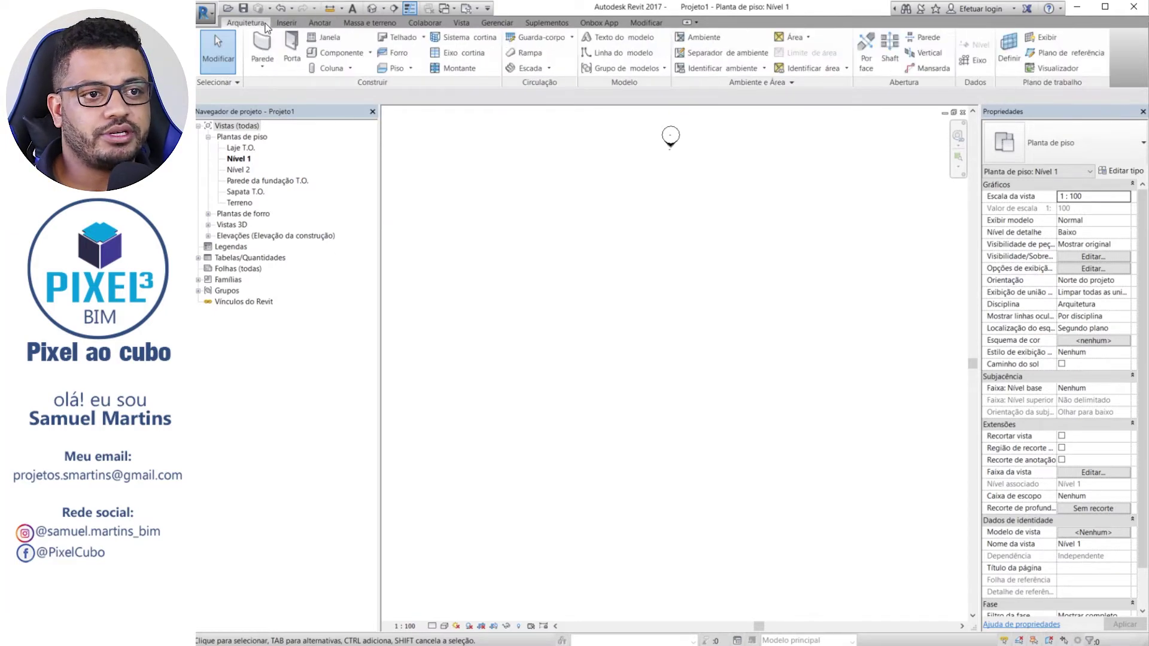
click(373, 23)
click(242, 26)
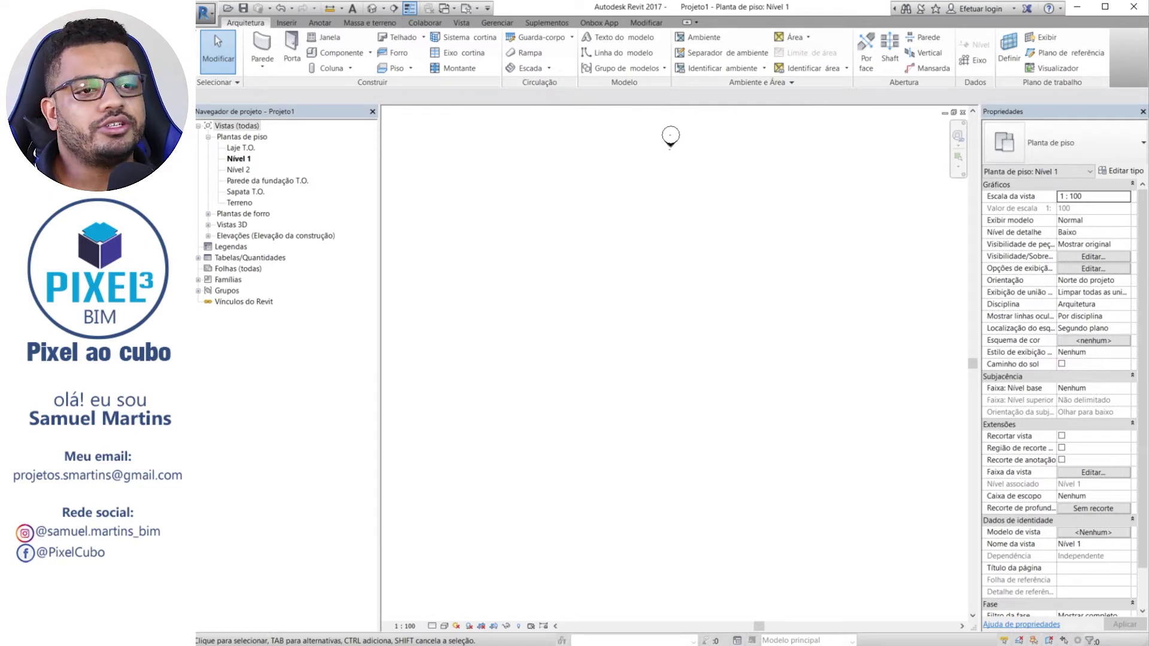
Re-enable Ferramentas e guia de estrutura in the user interface options and display the Estrutura tools
click(205, 12)
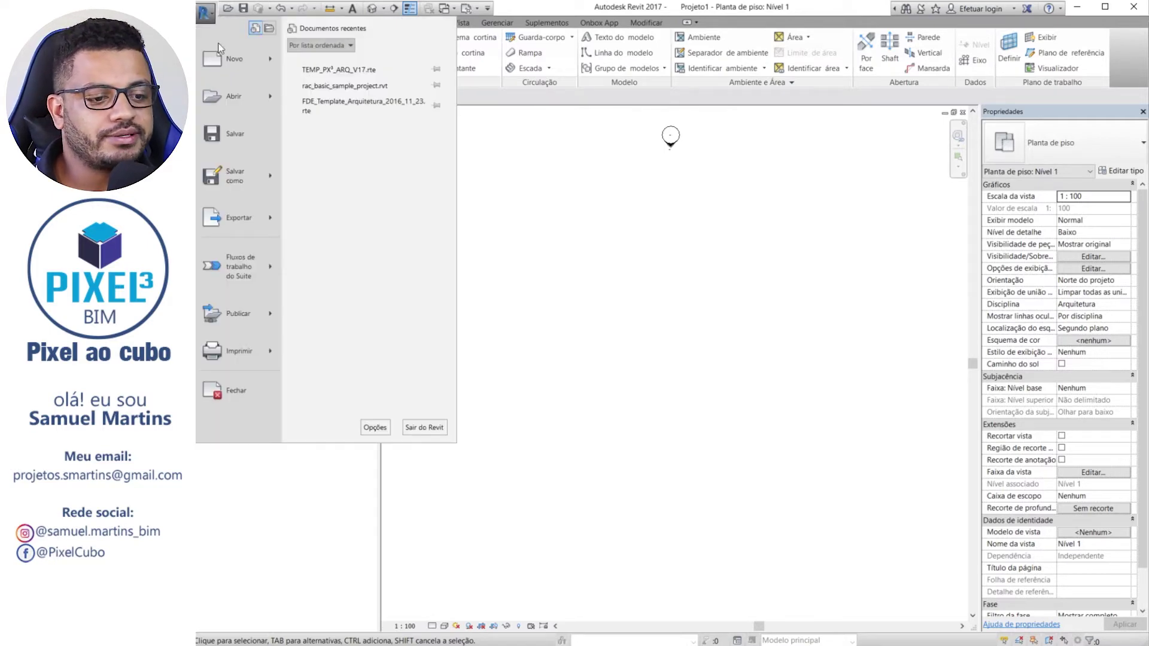
click(375, 427)
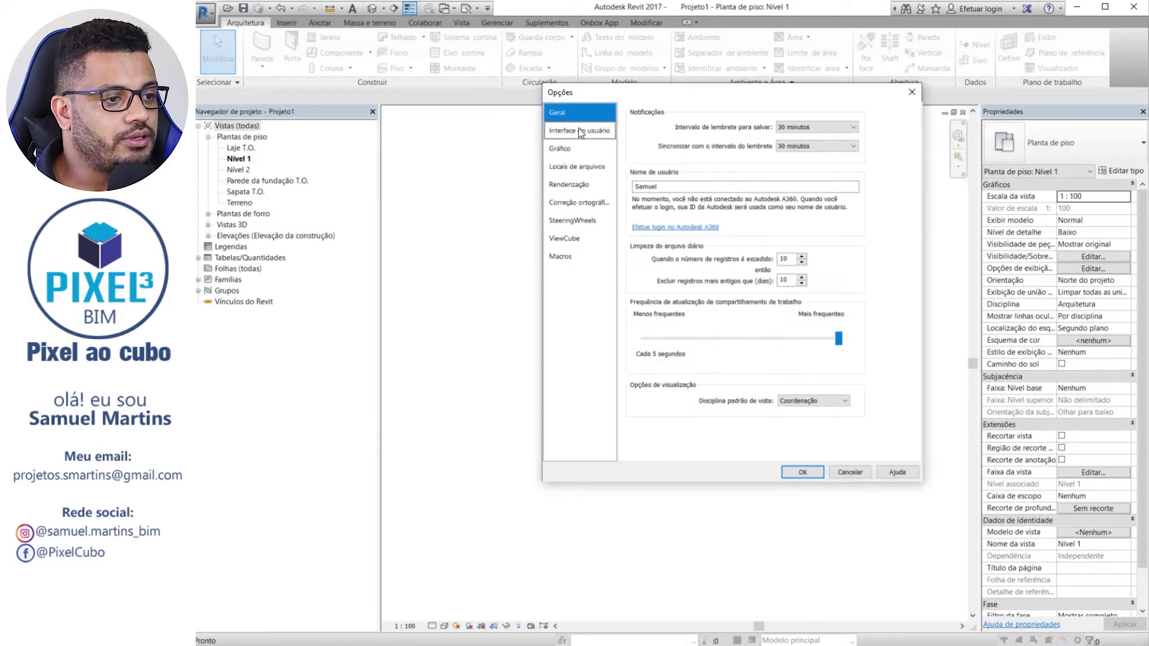
click(580, 132)
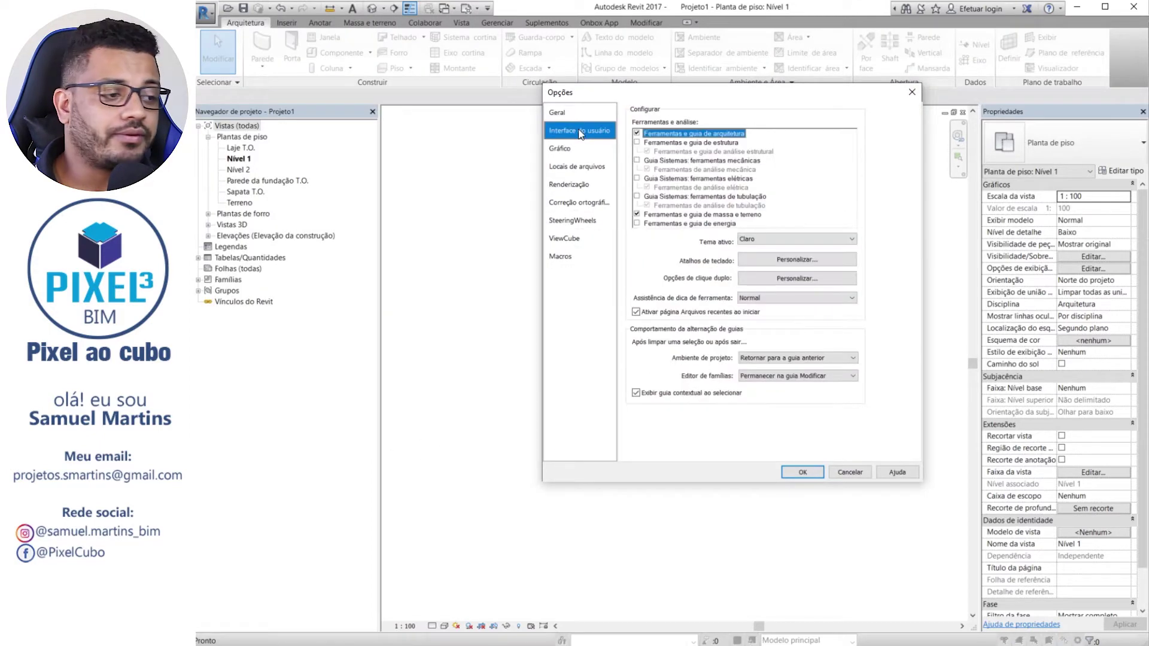
click(637, 143)
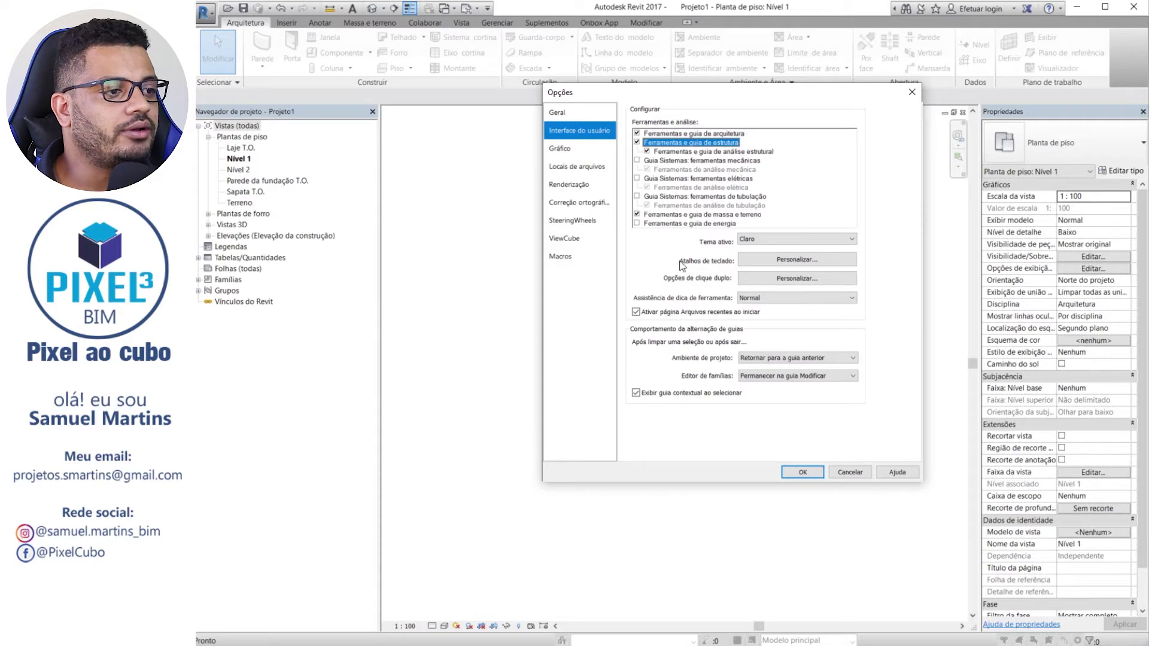
click(807, 472)
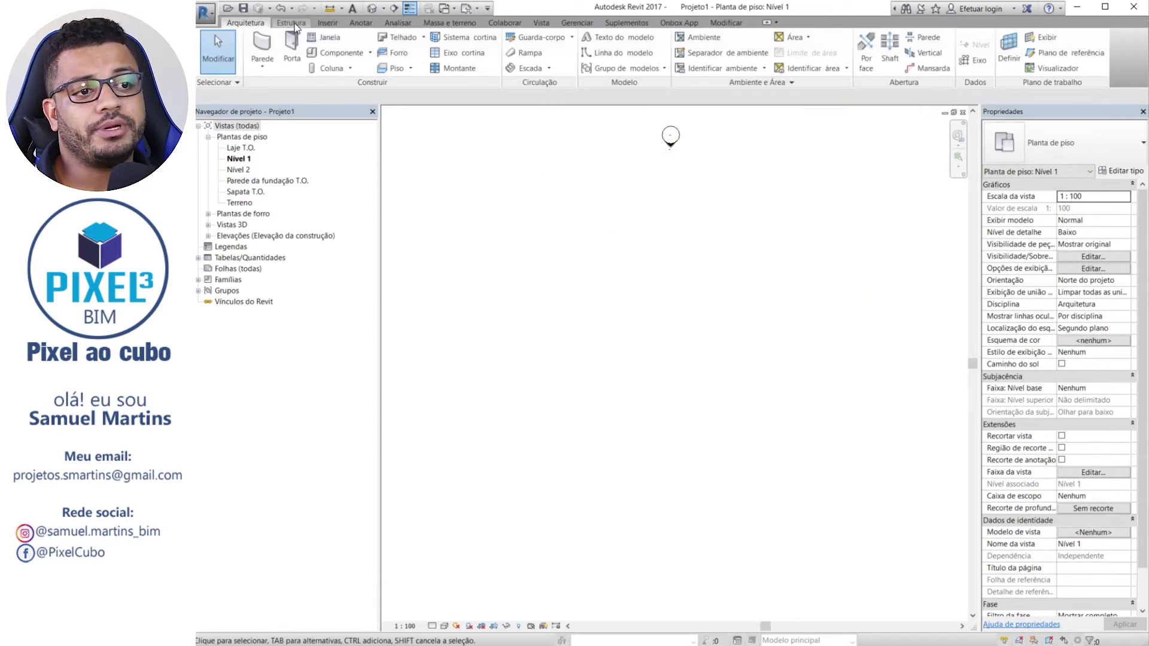
click(291, 22)
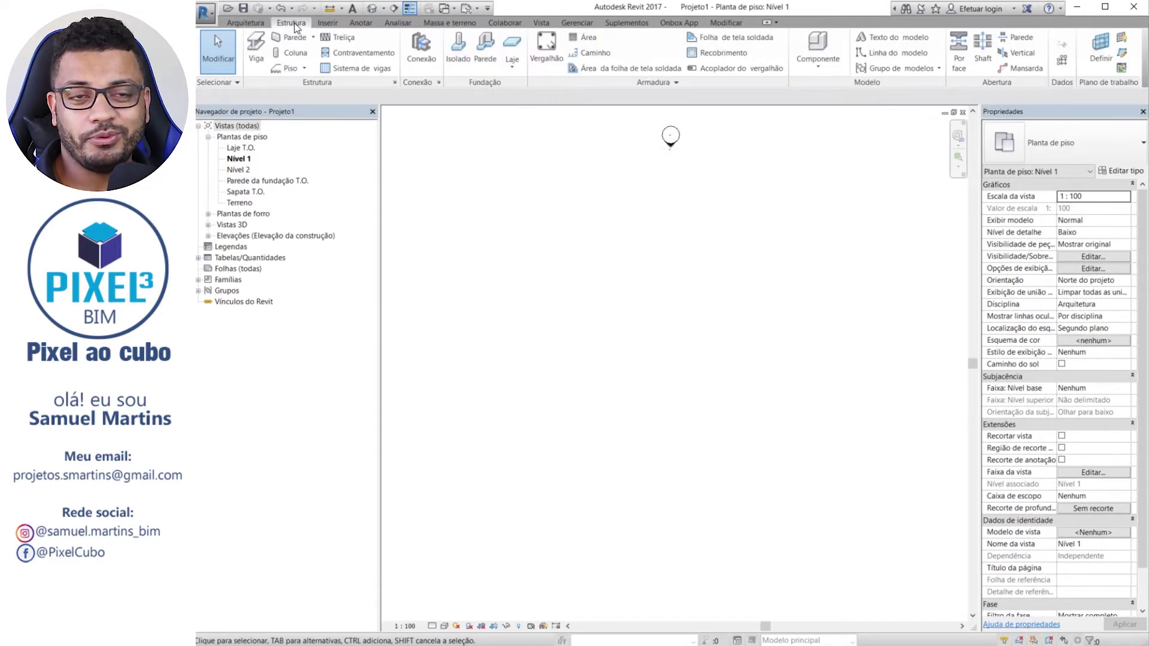
Disable Ferramentas e guia de estrutura in the user interface options
click(205, 12)
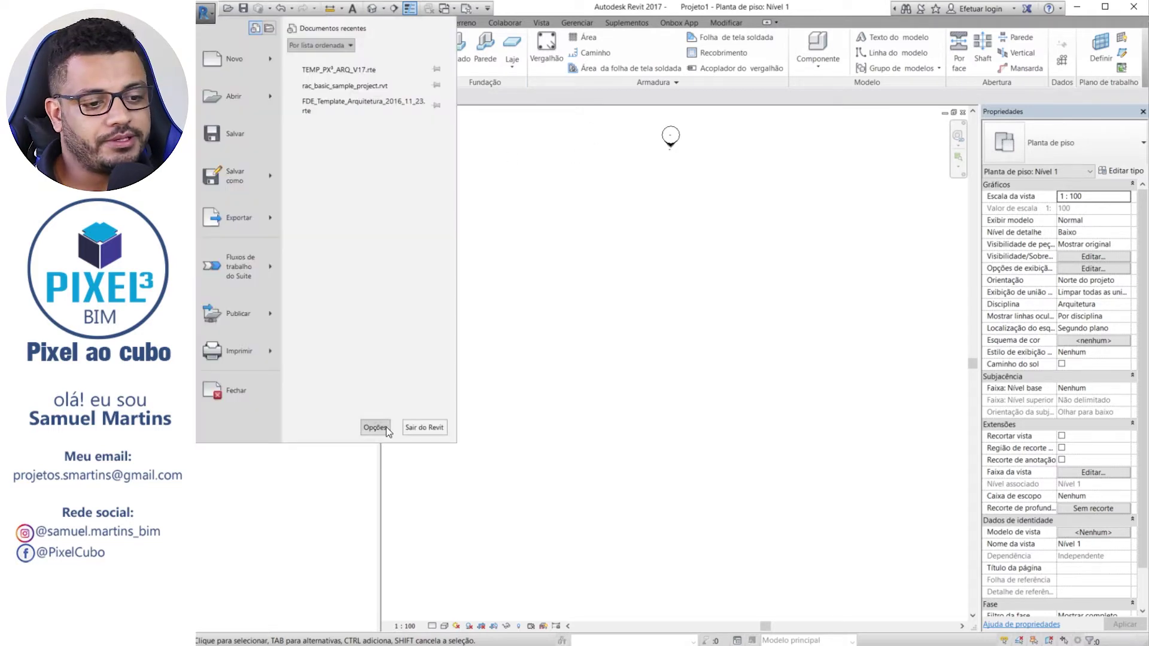
click(376, 428)
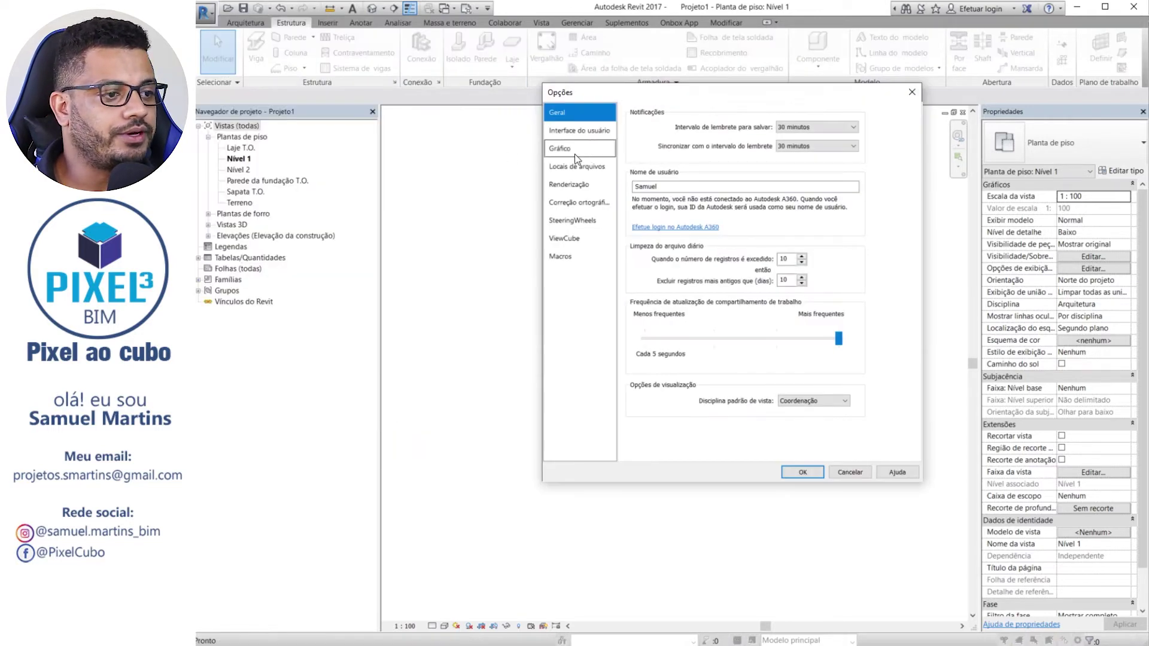
click(572, 135)
click(636, 142)
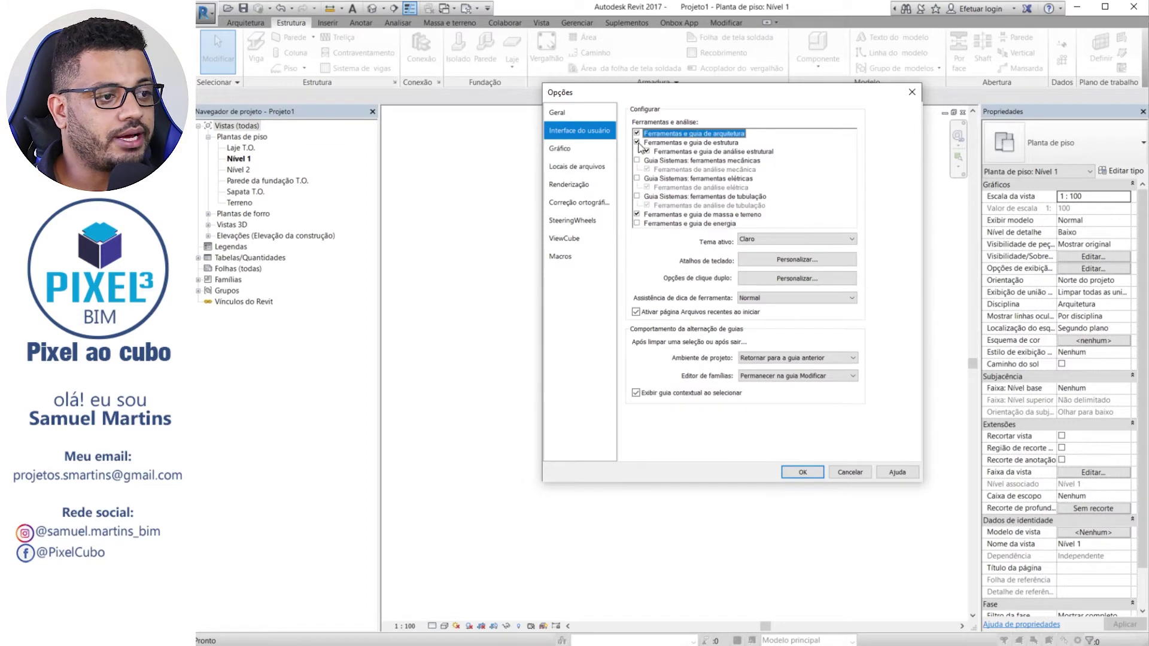
click(802, 471)
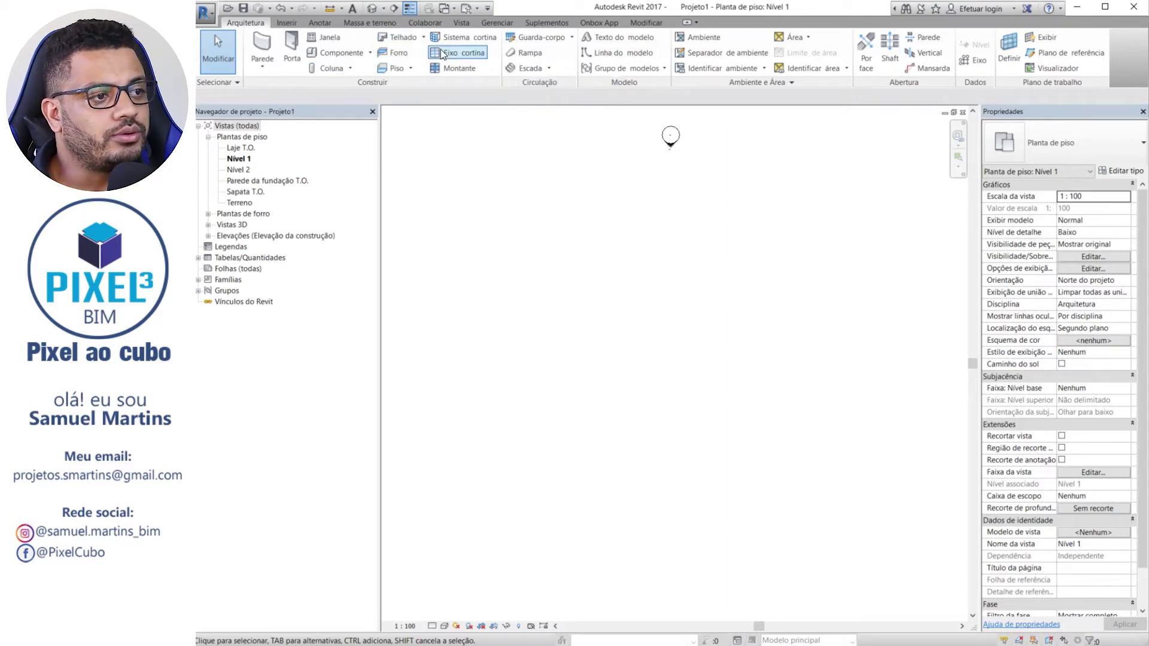
Draw a straight horizontal wall about 8300 mm long with the Line option, using the Genérico - 200 mm type
click(270, 45)
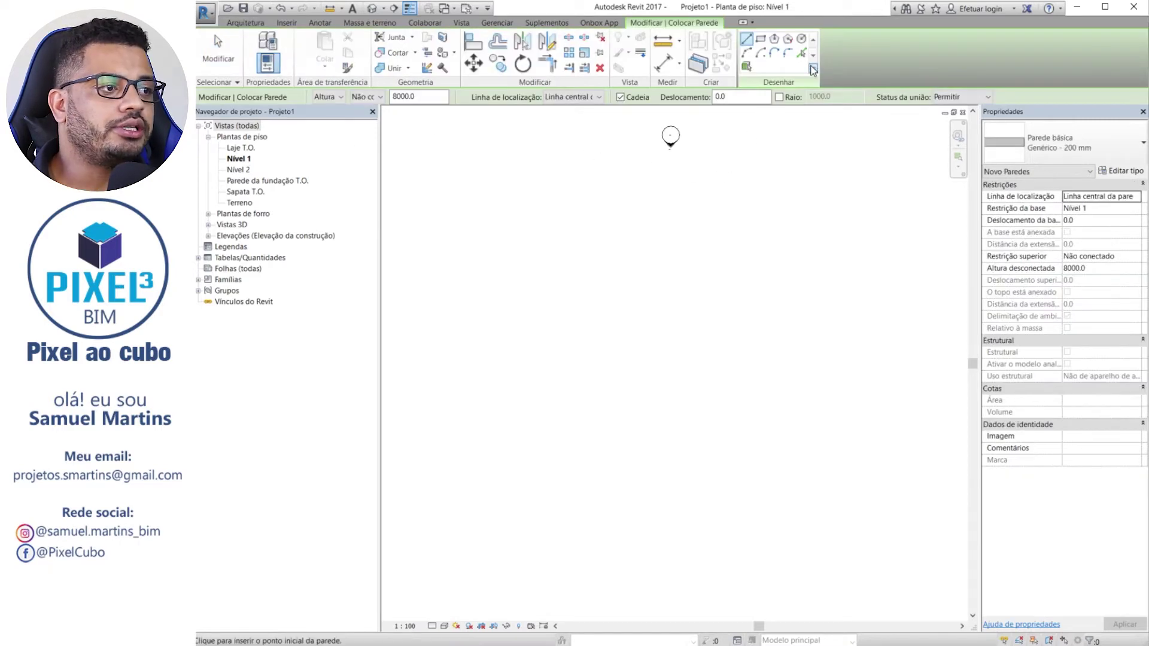
click(761, 39)
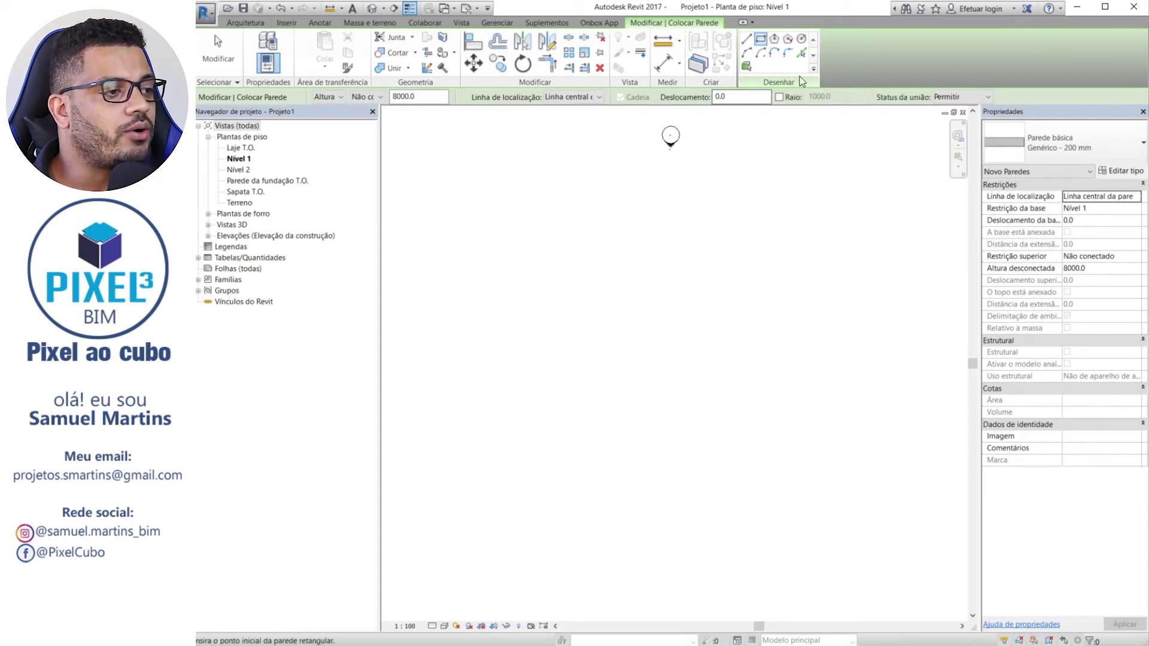
click(746, 38)
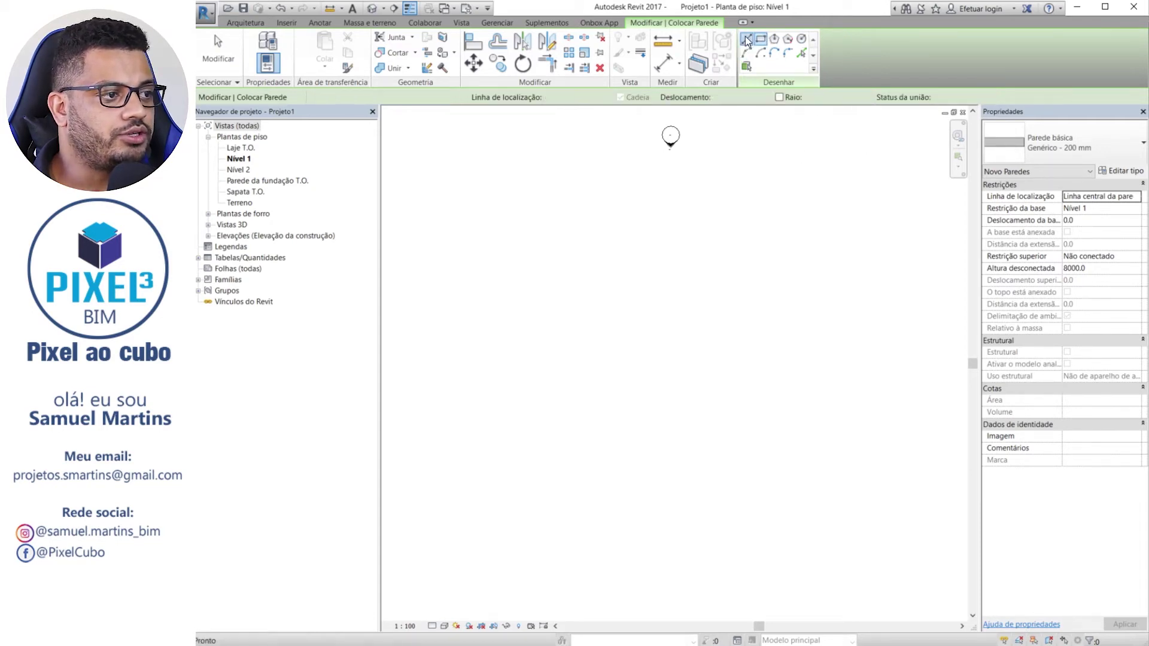
click(577, 247)
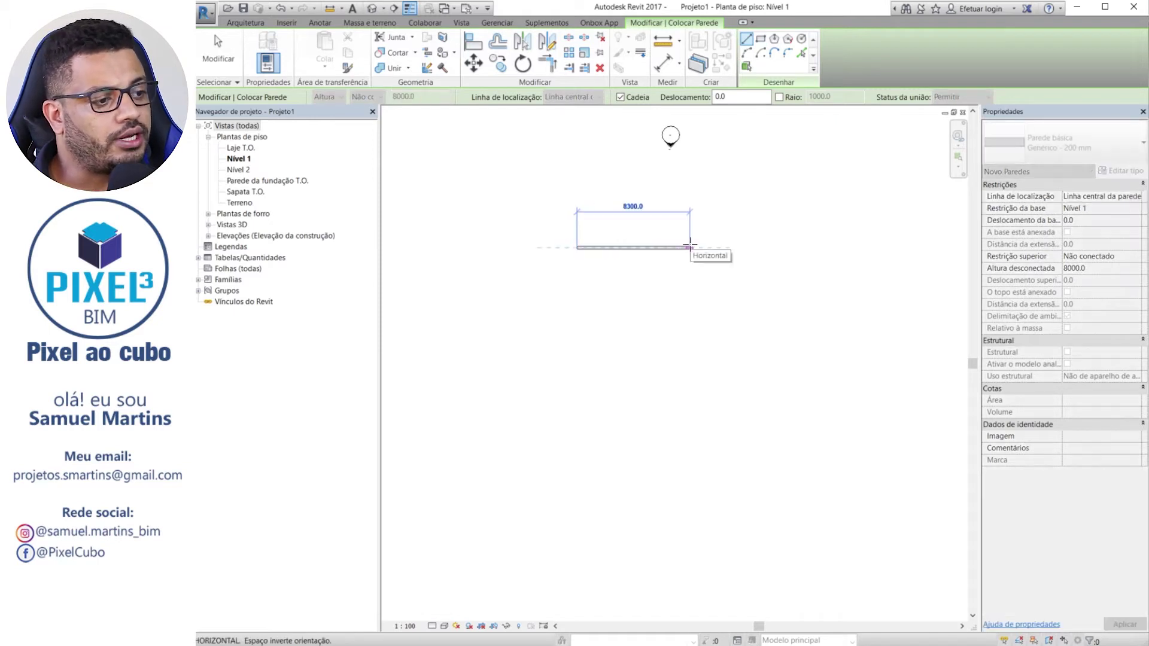
click(689, 247)
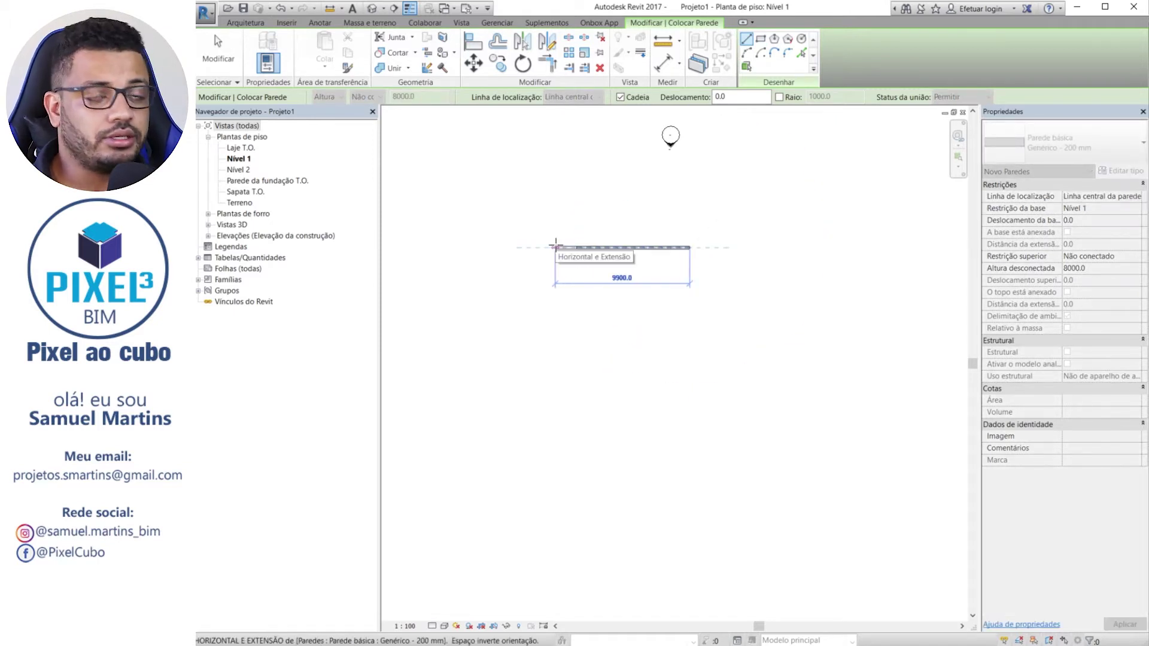
Draw a rectangular wall enclosure about 5600 by 5800 mm below the straight wall, plus a six-sided polygonal wall enclosure beside it
click(759, 40)
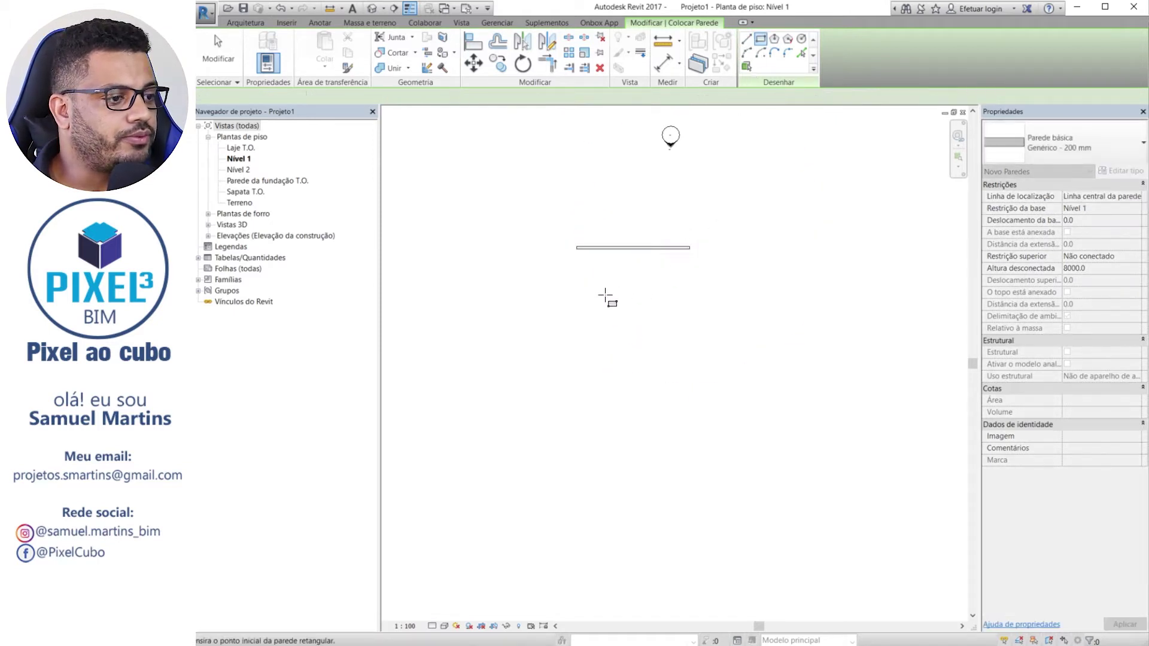
click(577, 281)
click(656, 364)
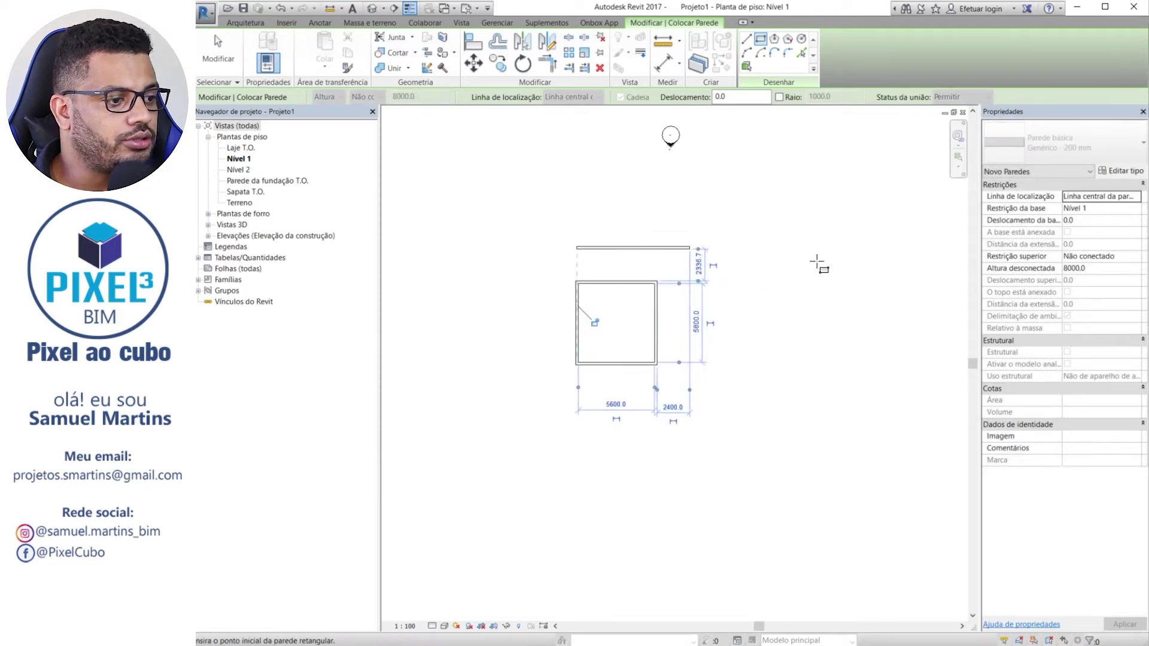
click(775, 41)
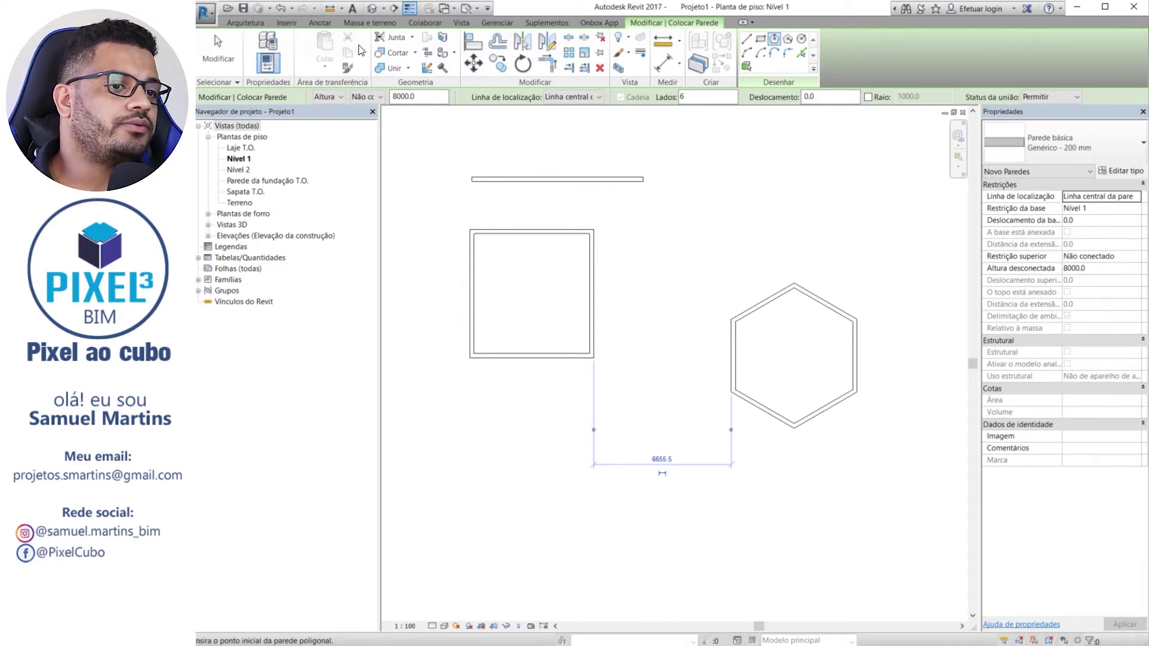
Start a roof by perimeter and check the Arquitetura, Massa e terreno and Colaborar tools while in sketch mode
click(255, 23)
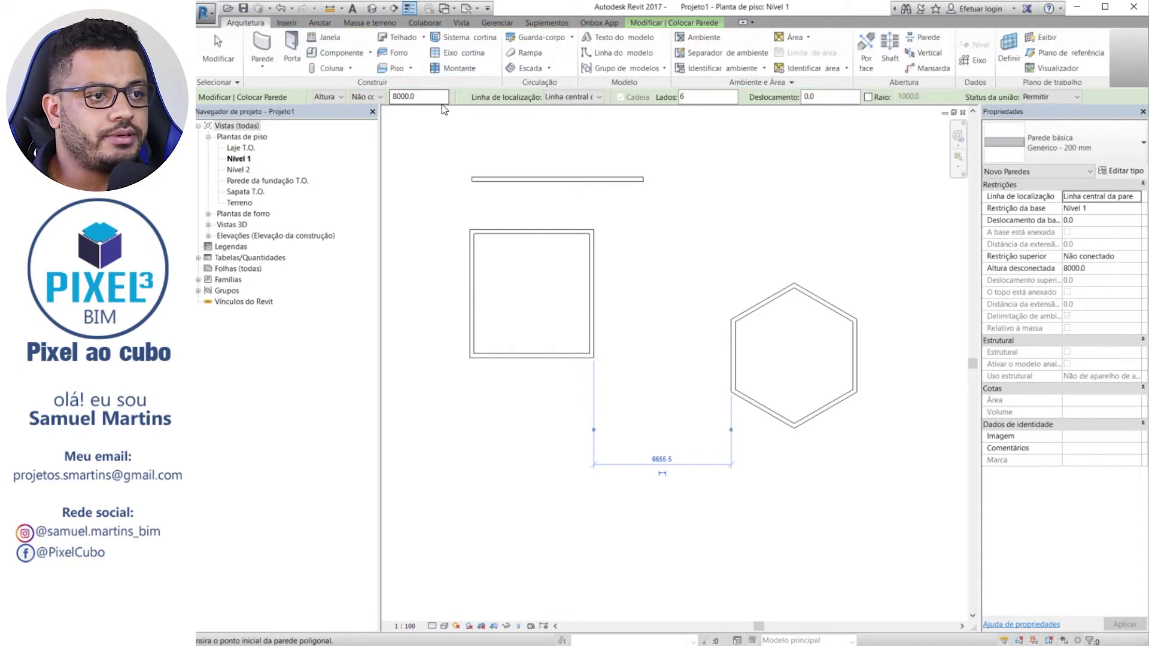
click(397, 36)
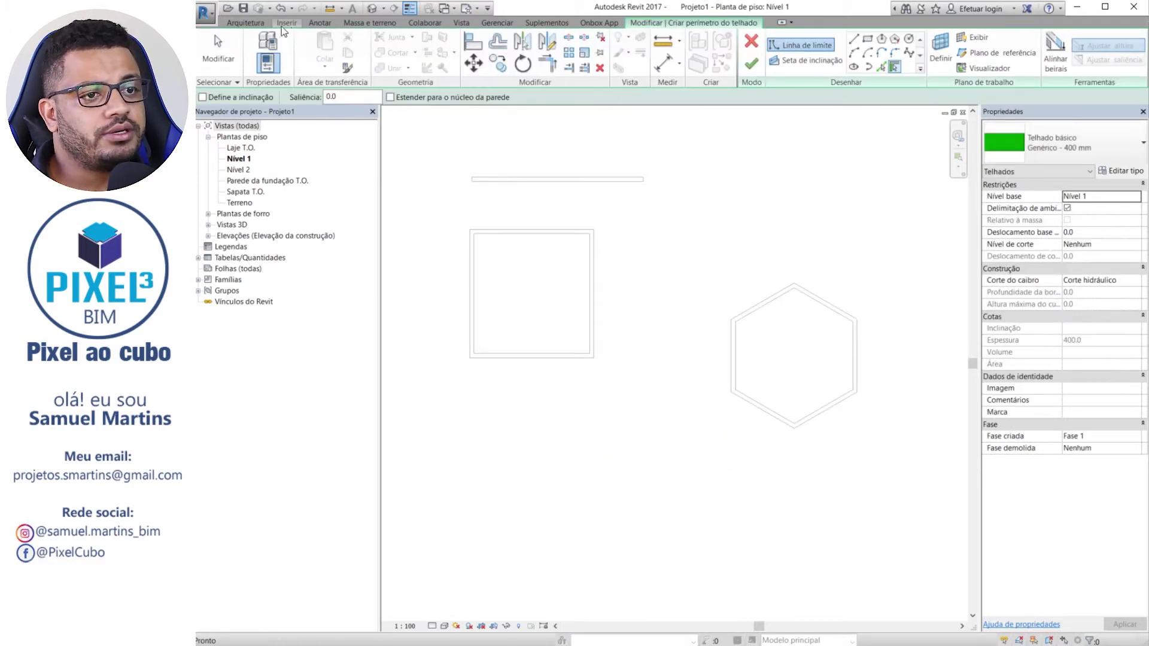
click(243, 26)
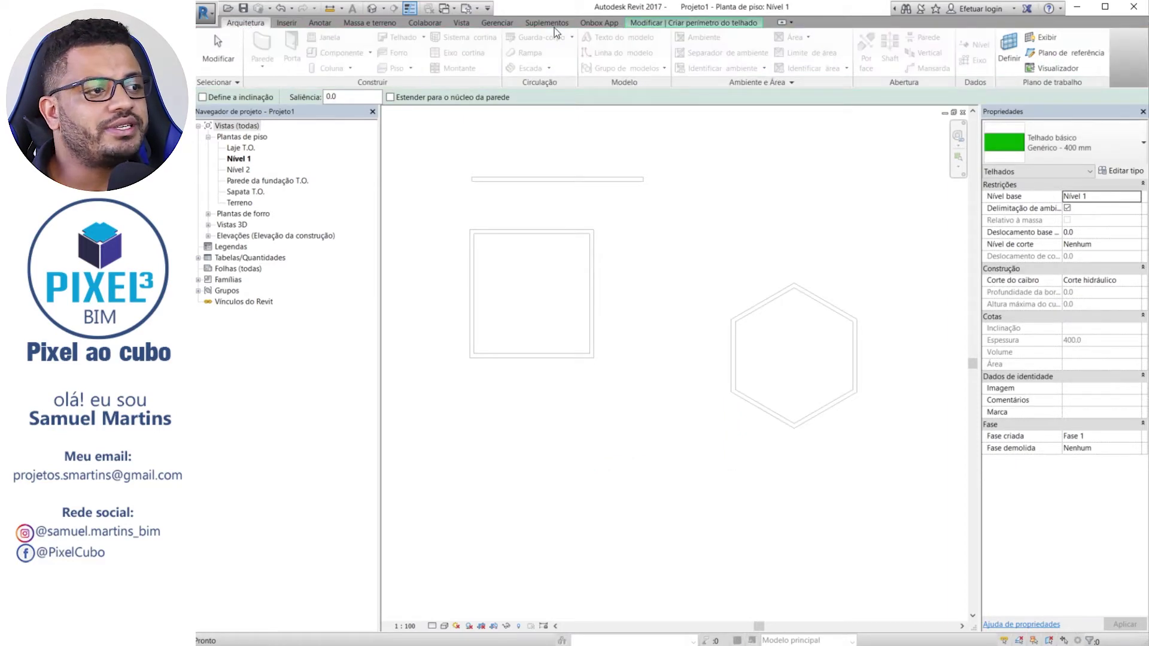
click(369, 22)
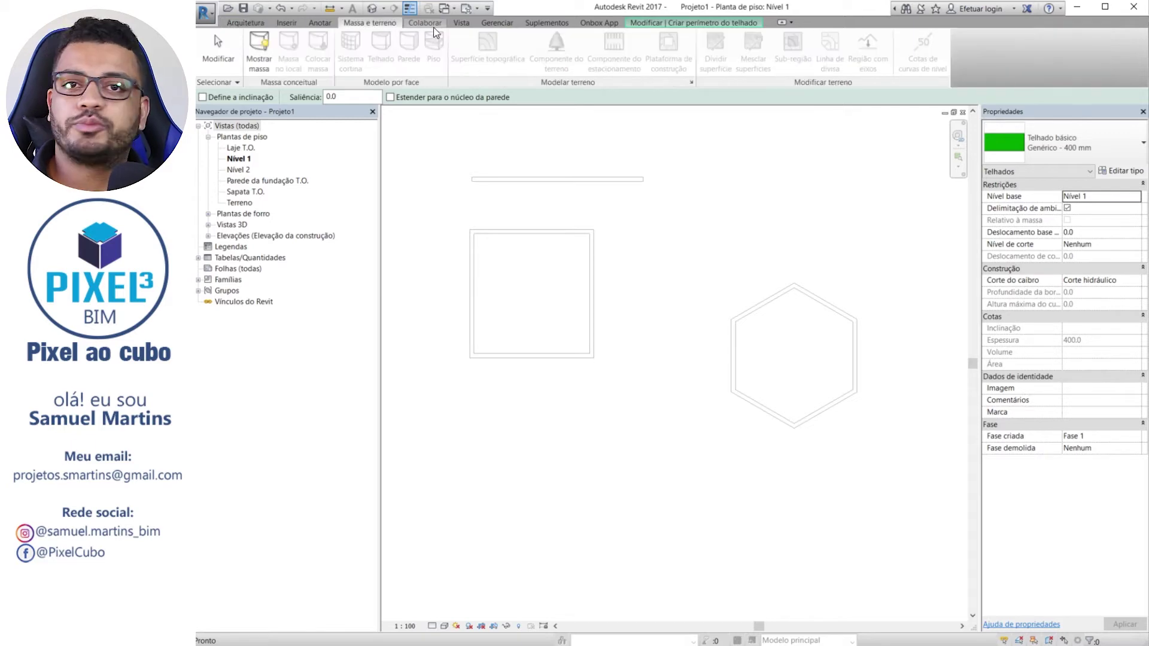
click(429, 22)
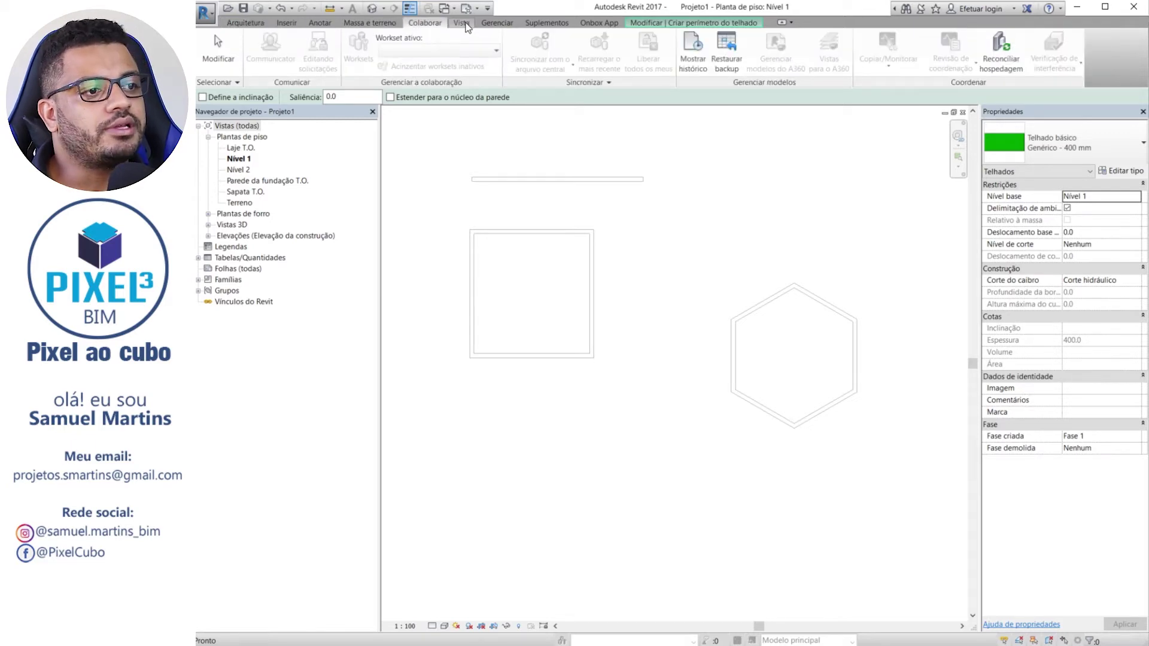
click(654, 24)
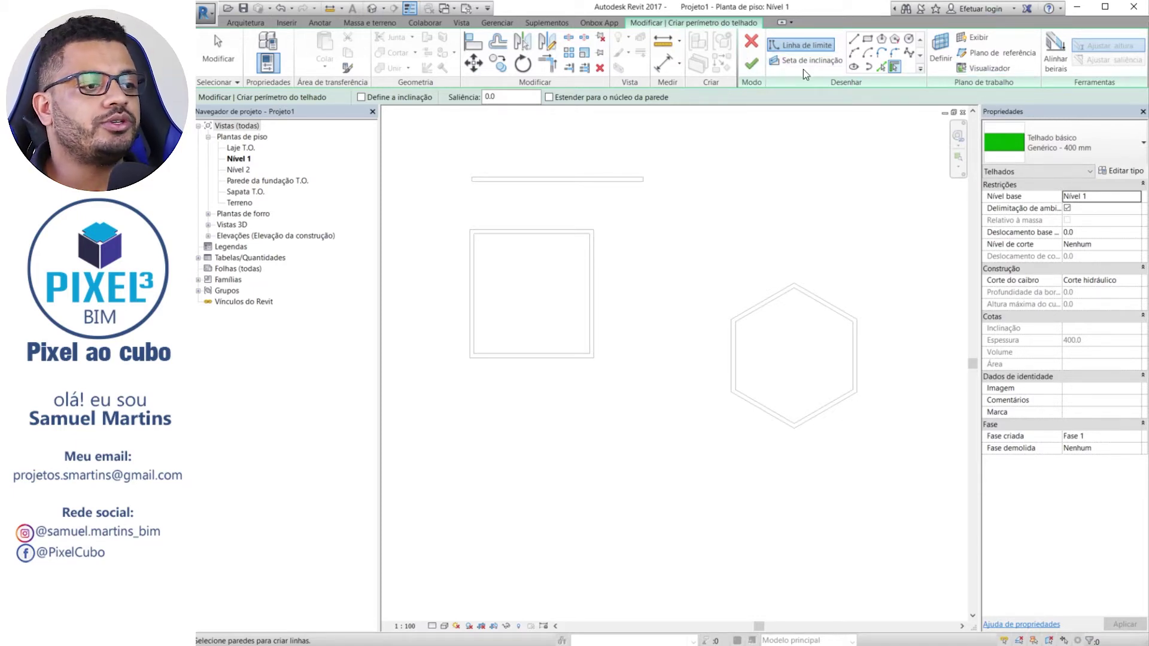
Sketch a rectangular roof perimeter about 4500 mm wide between the rectangular and hexagonal walls and finish the roof
click(868, 39)
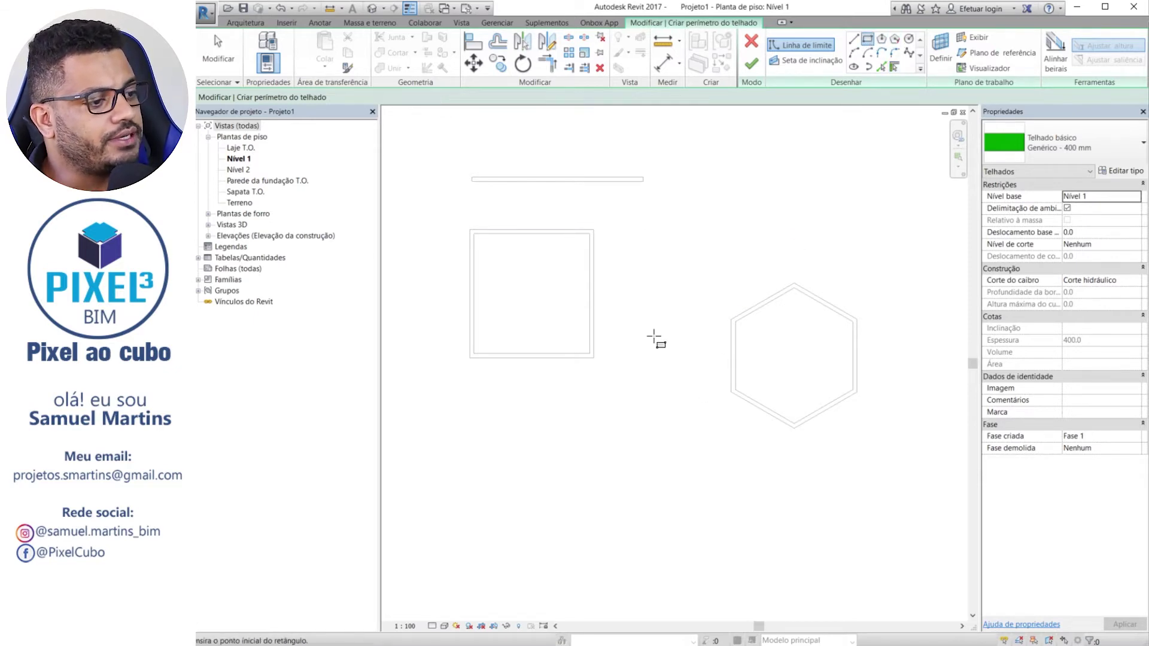
click(719, 410)
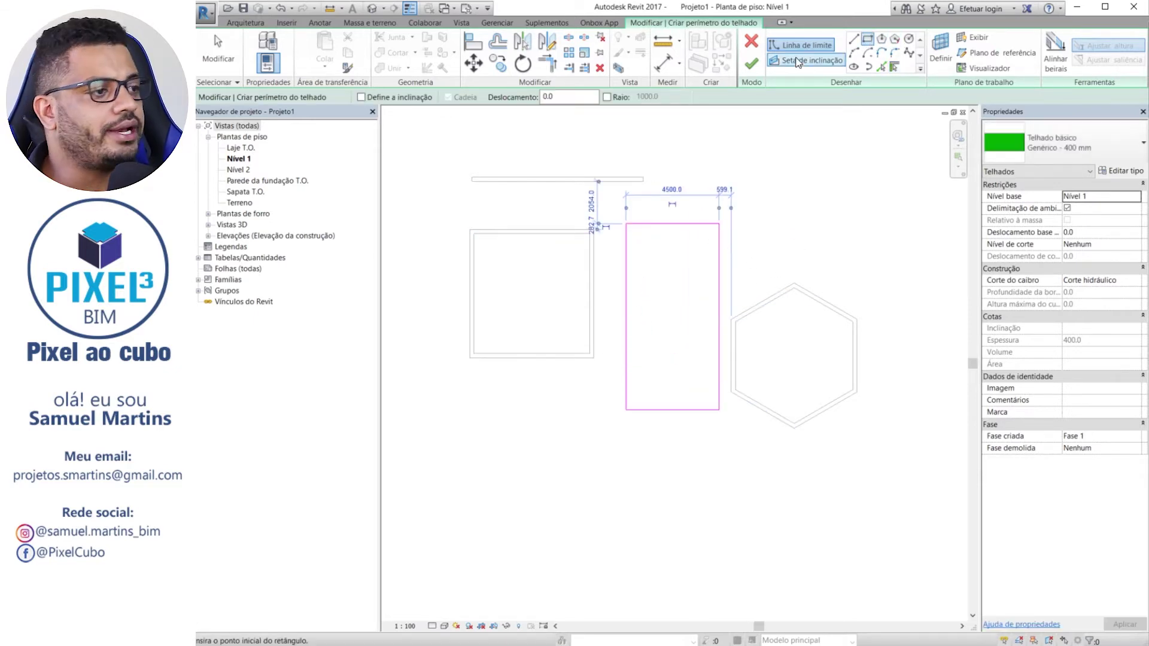
click(750, 61)
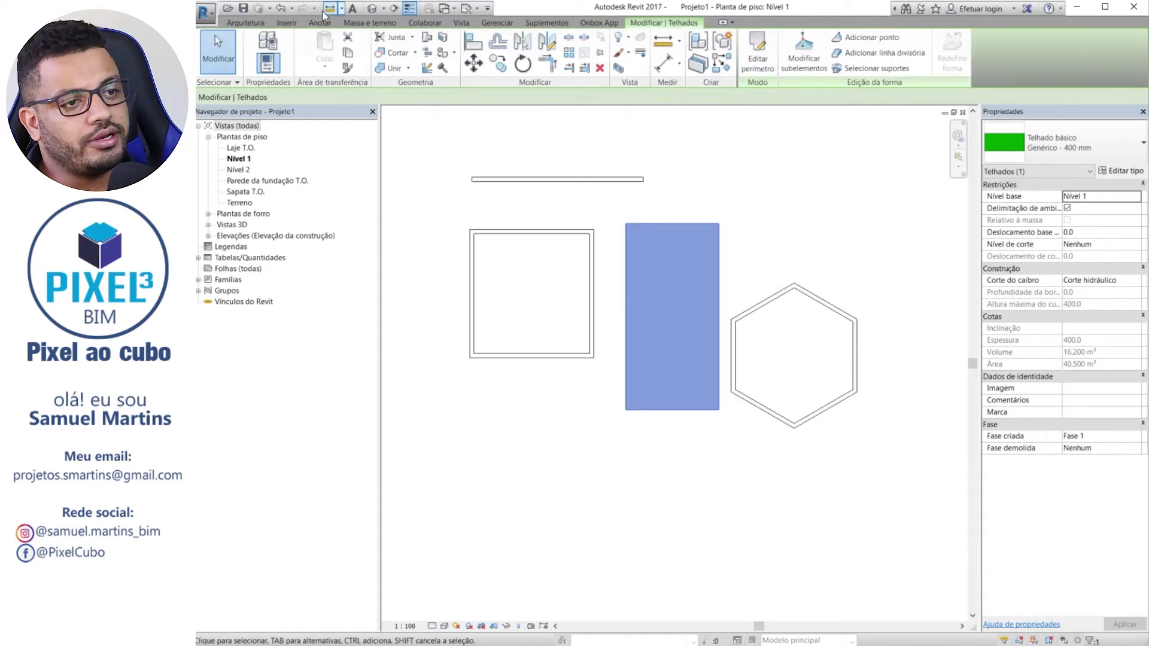
Compare the Arquitetura and Anotar tools with the contextual modify tools of the selected roof
click(245, 23)
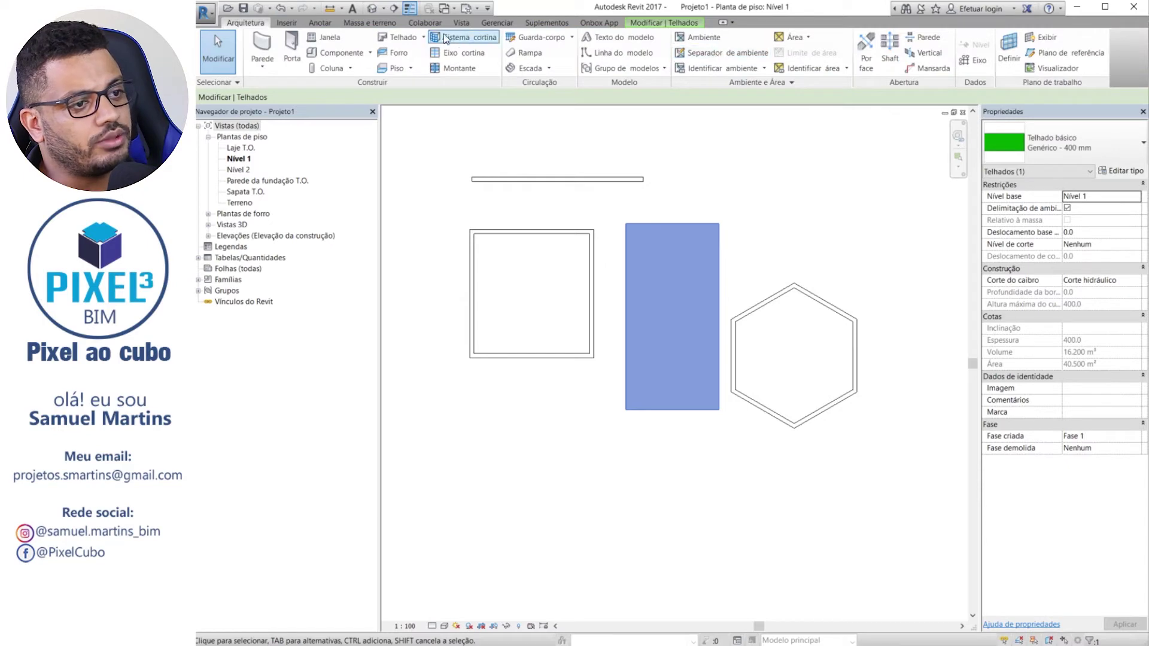
click(313, 23)
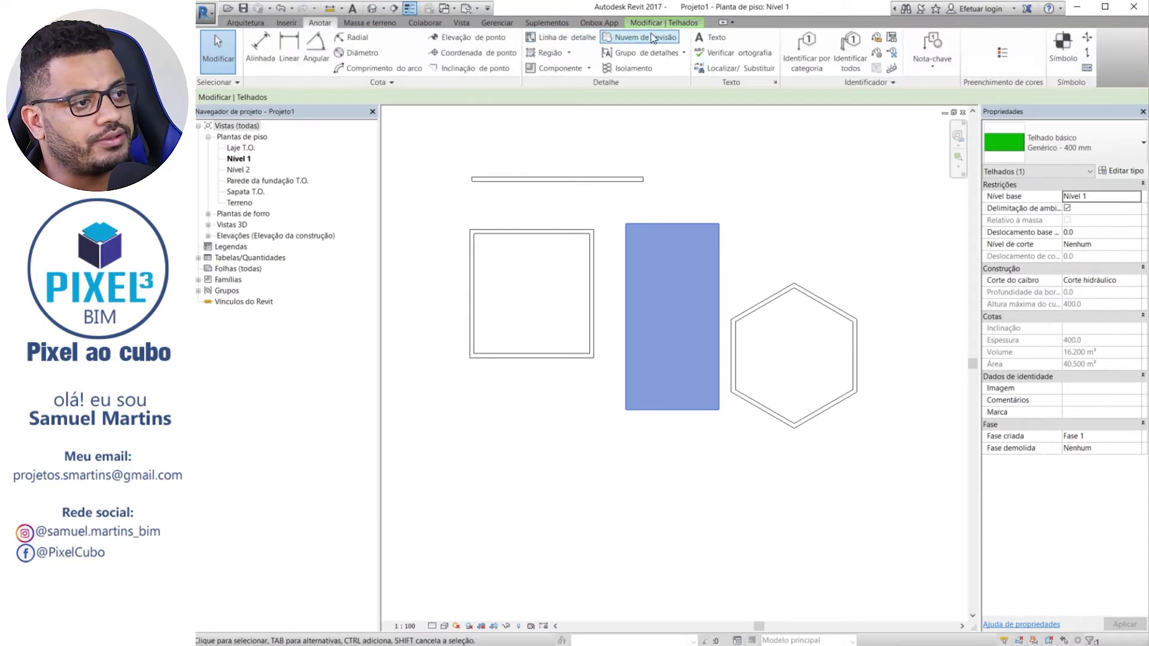
click(245, 23)
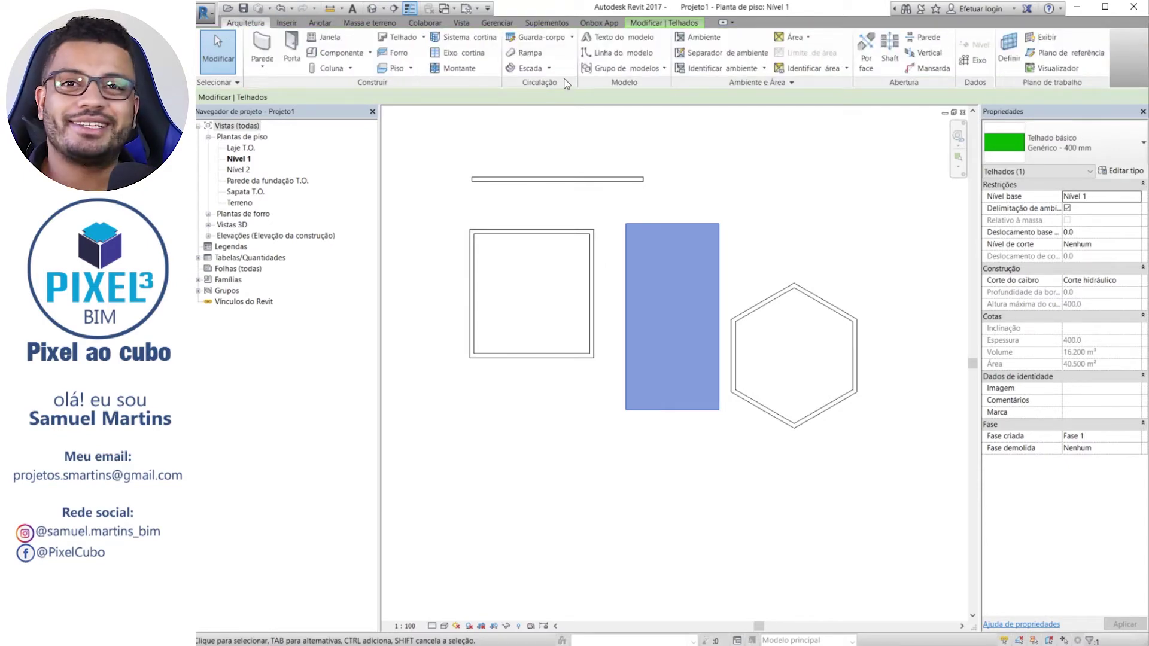
click(632, 22)
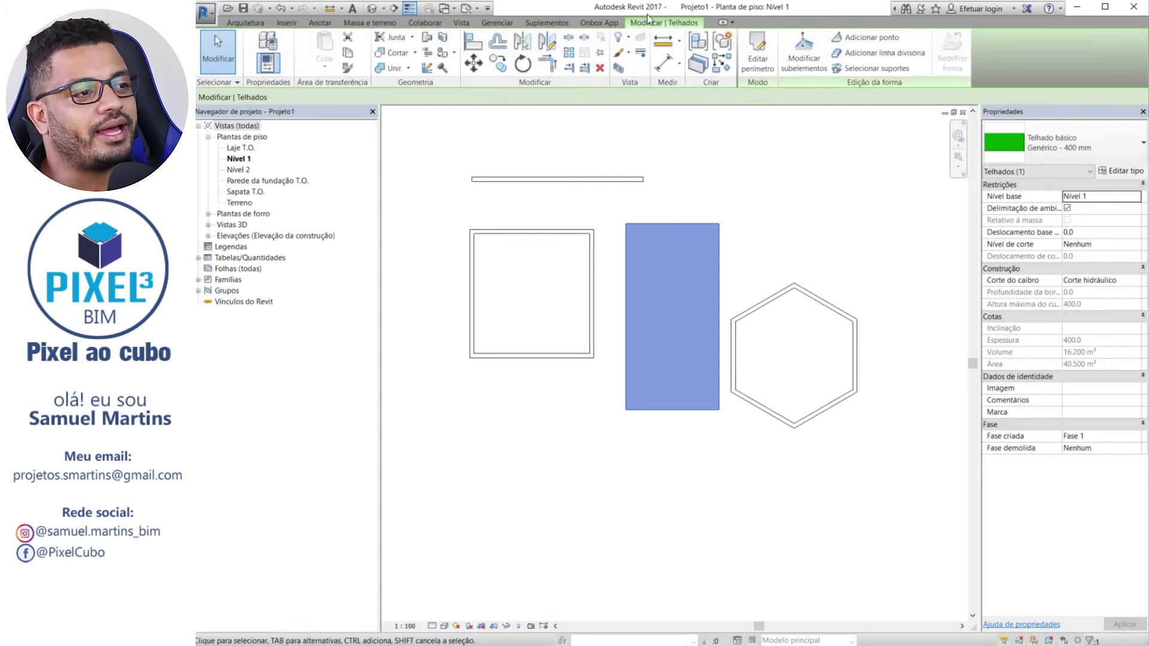
Open the roof's perimeter for editing, compare the Arquitetura and sketch tools, then cancel the edit and deselect the roof
click(758, 57)
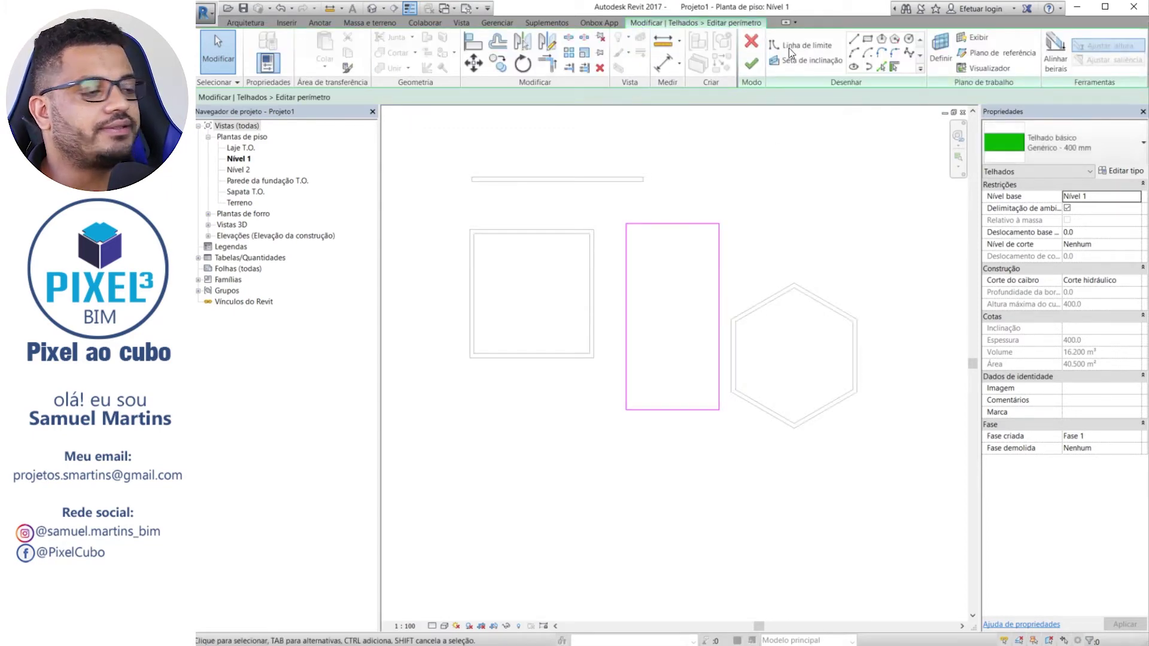
click(245, 23)
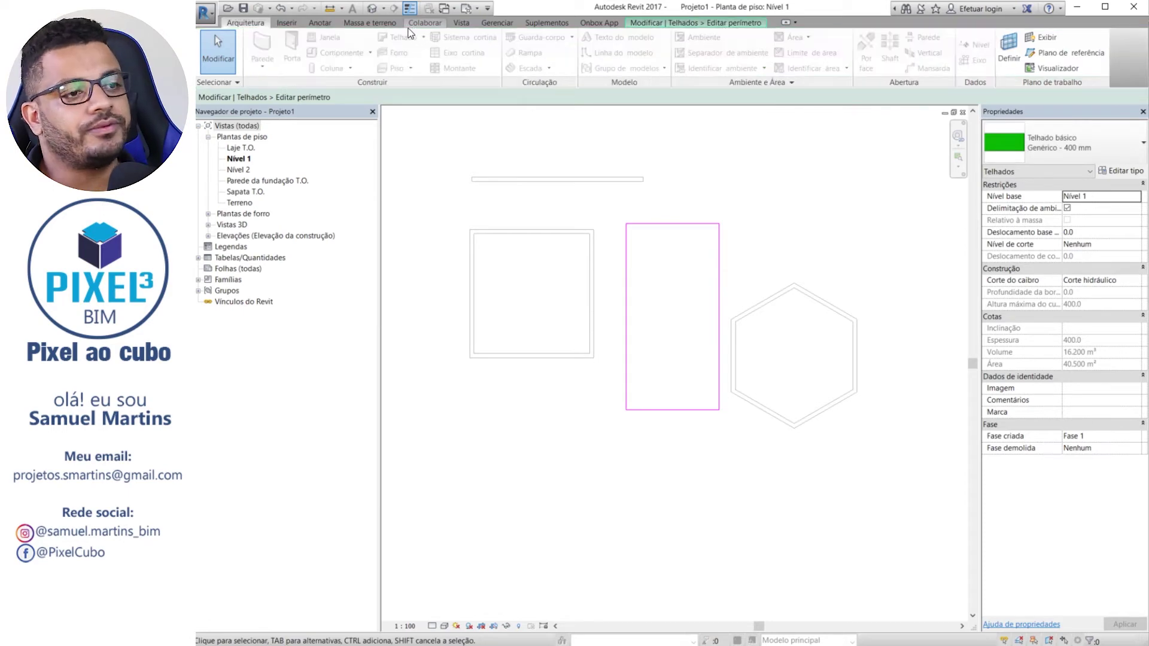
click(688, 23)
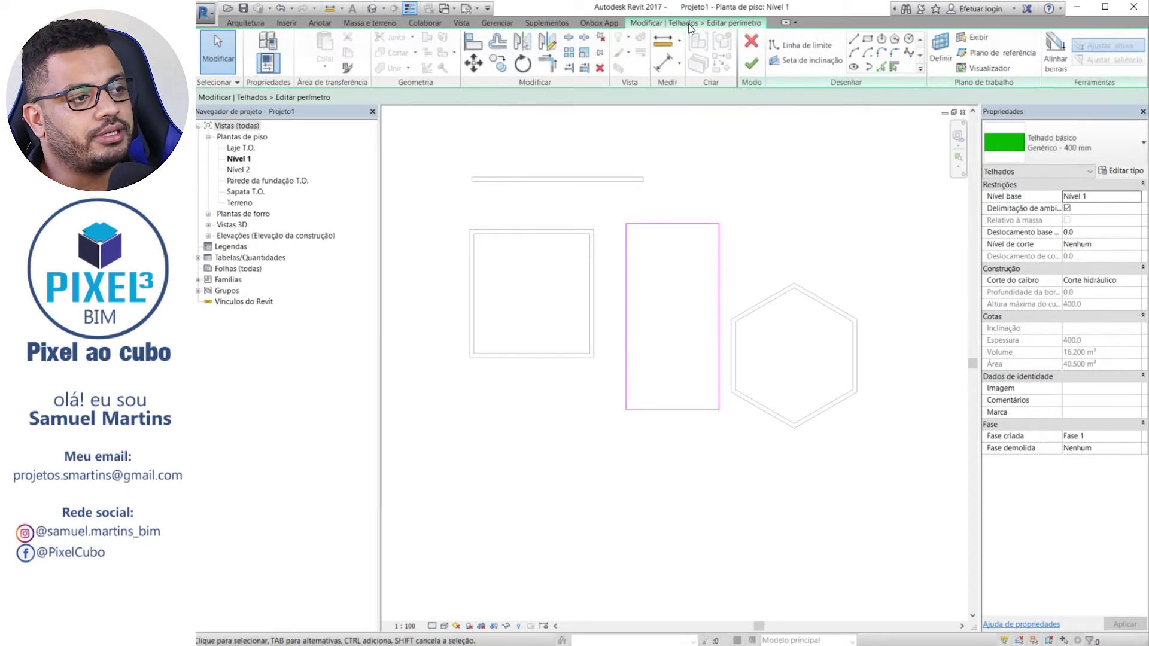
click(758, 40)
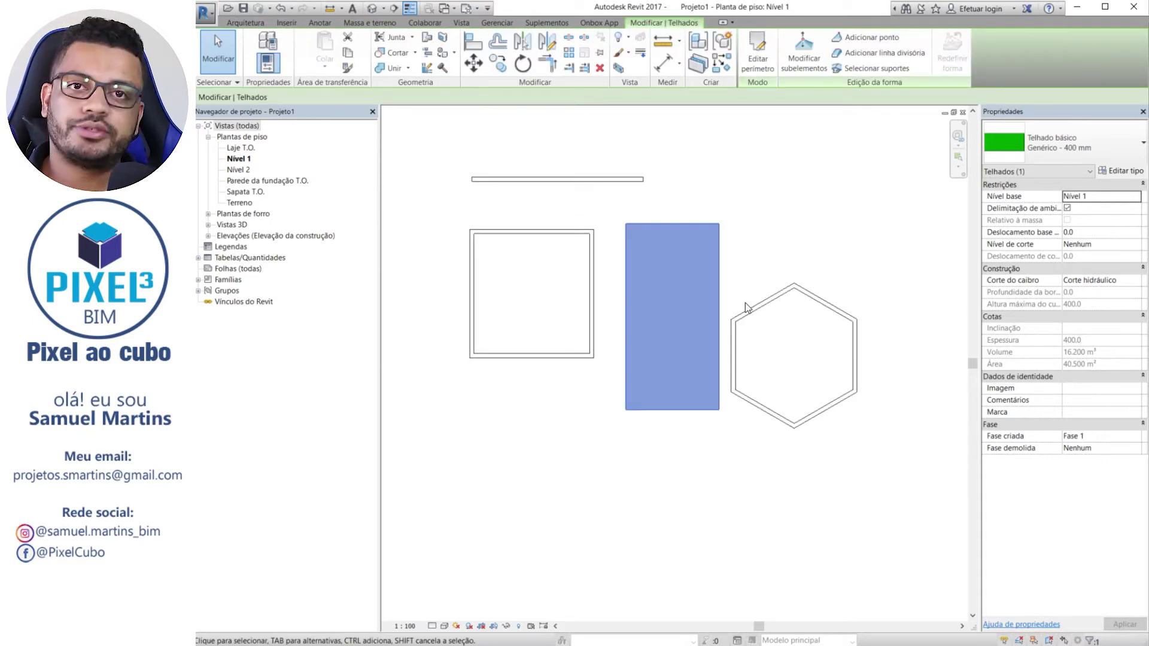
click(775, 149)
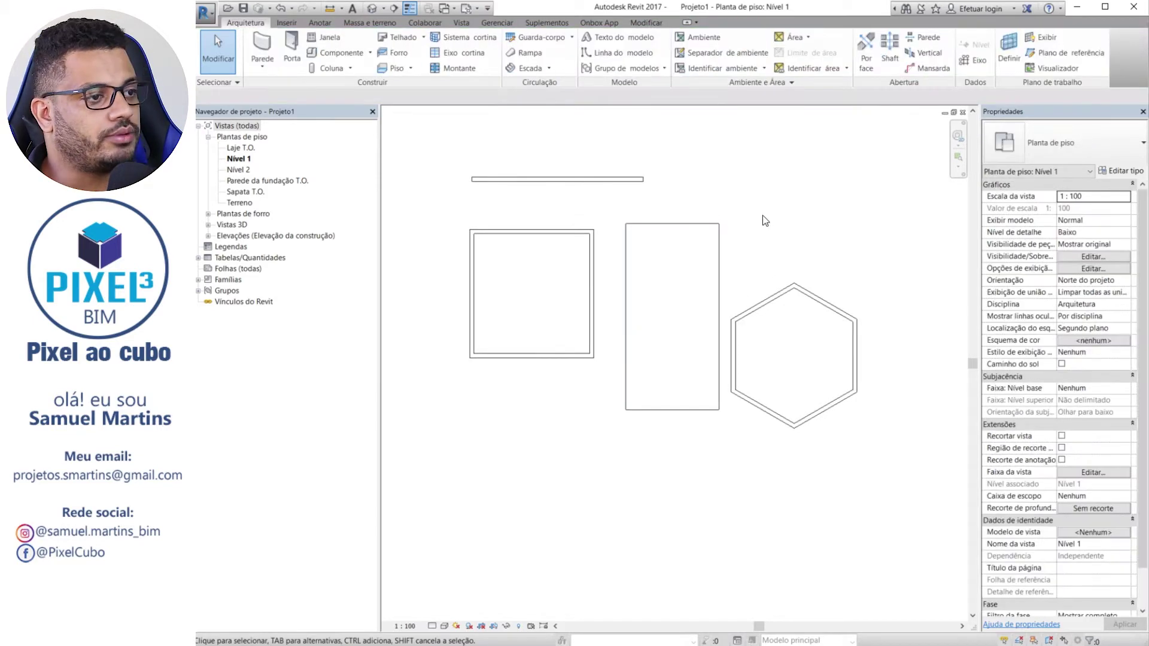
Draw a short straight wall above the existing straight wall, with its height set up to Nível 2
click(720, 311)
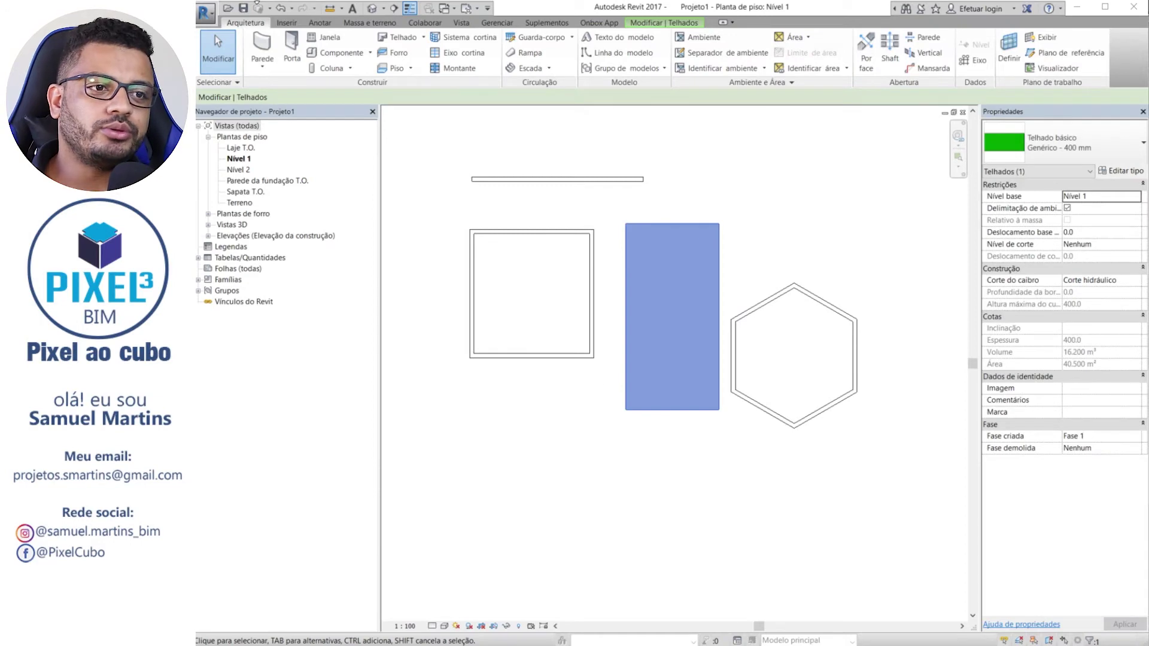
click(262, 42)
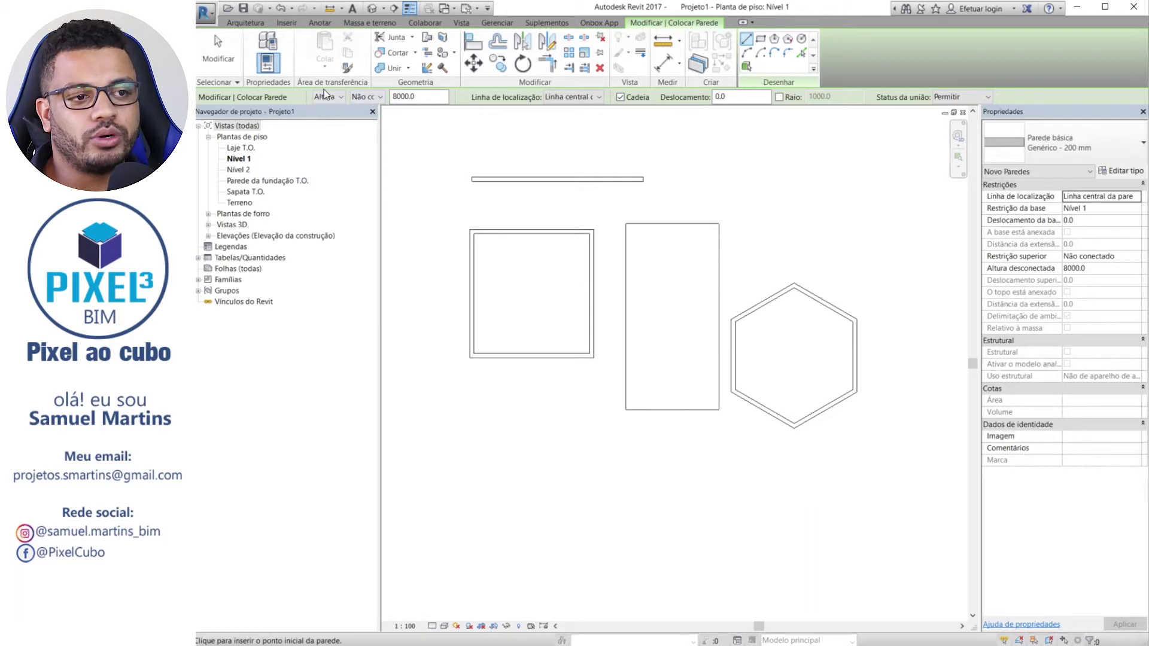
click(375, 97)
click(375, 97)
click(372, 97)
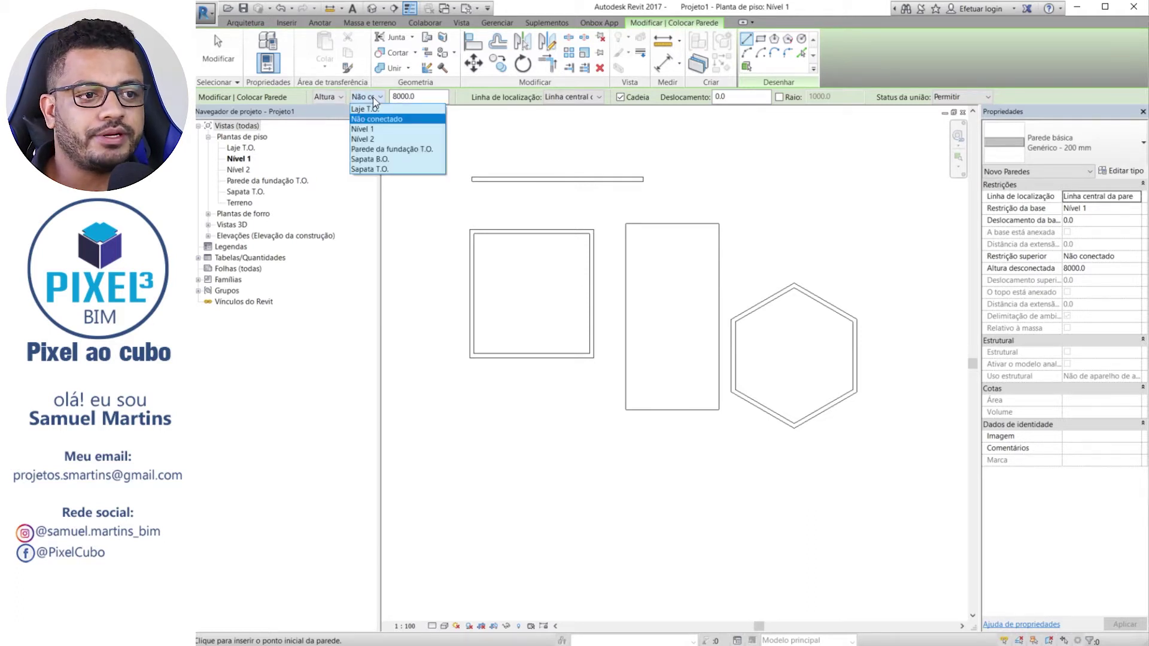
click(373, 139)
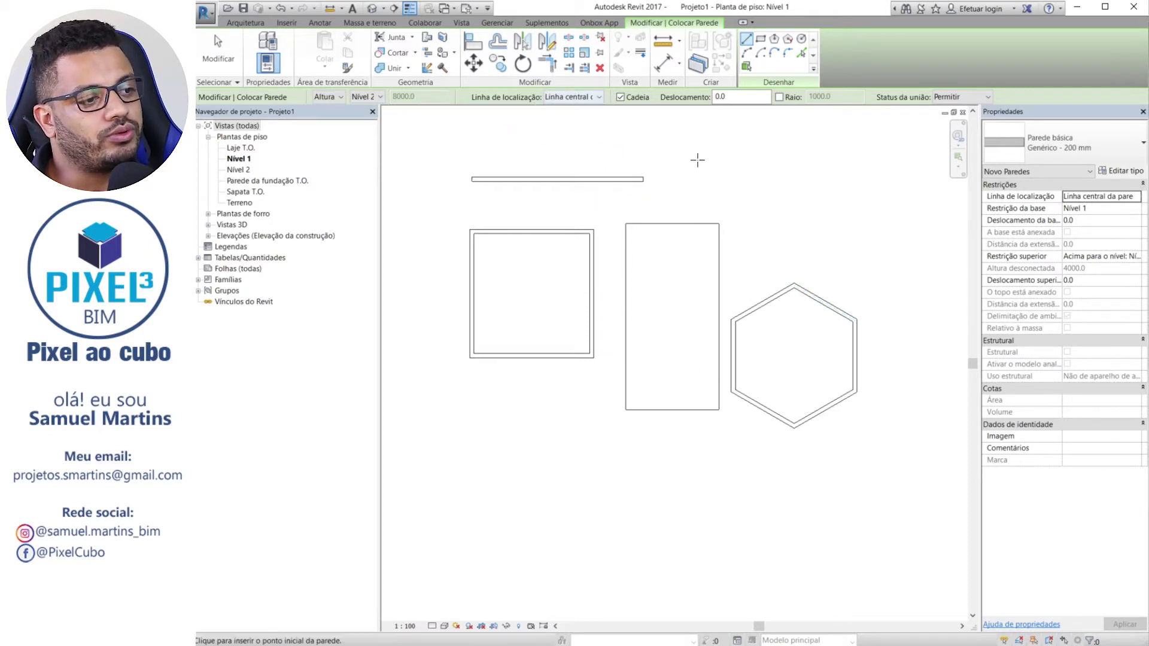
scroll(698, 160, up, 2)
click(513, 158)
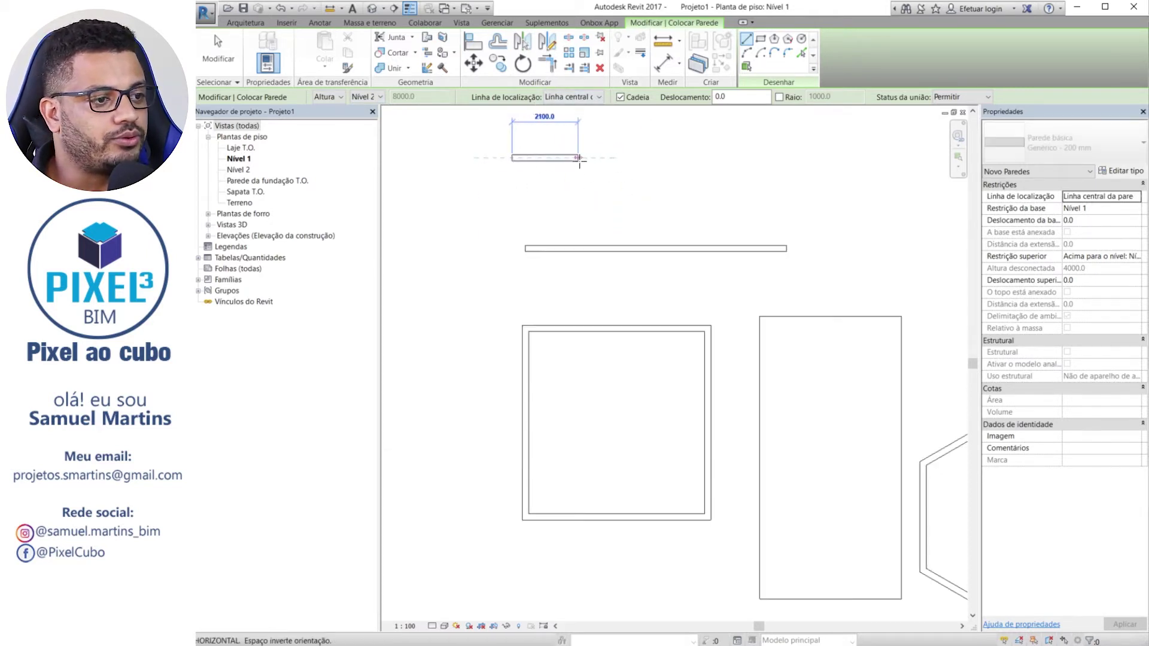
click(607, 159)
scroll(587, 184, up, 1)
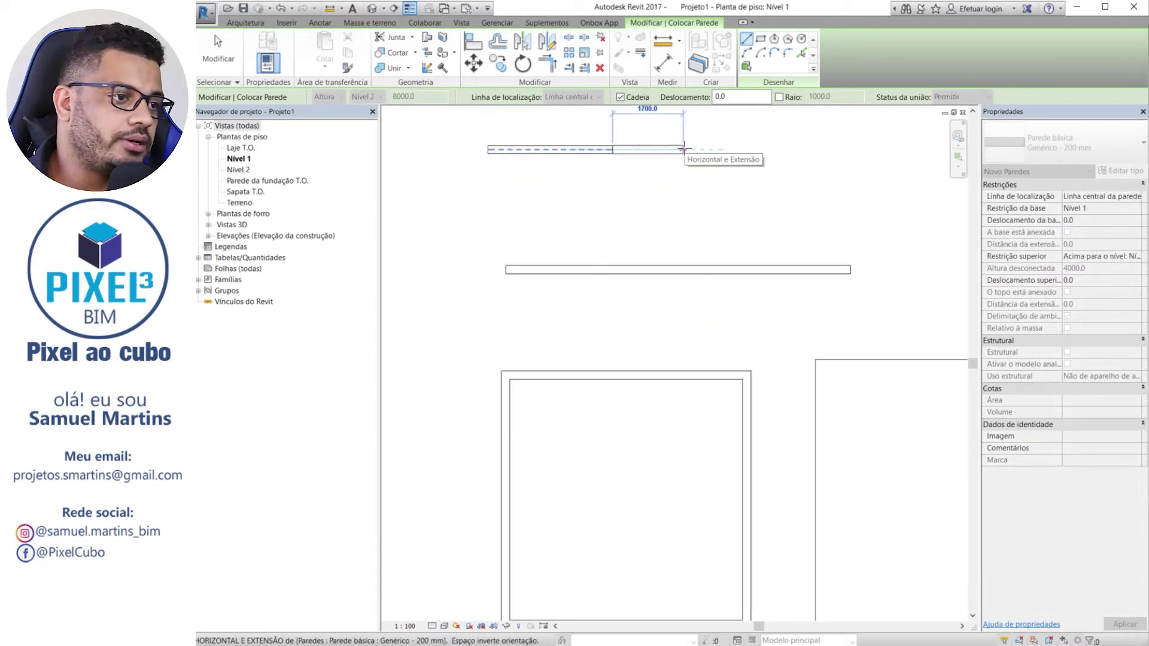
key(Escape)
Draw a horizontal wall about 2400 mm long between the two existing straight walls, with the location line set to Face de acabamento: Externa
click(579, 97)
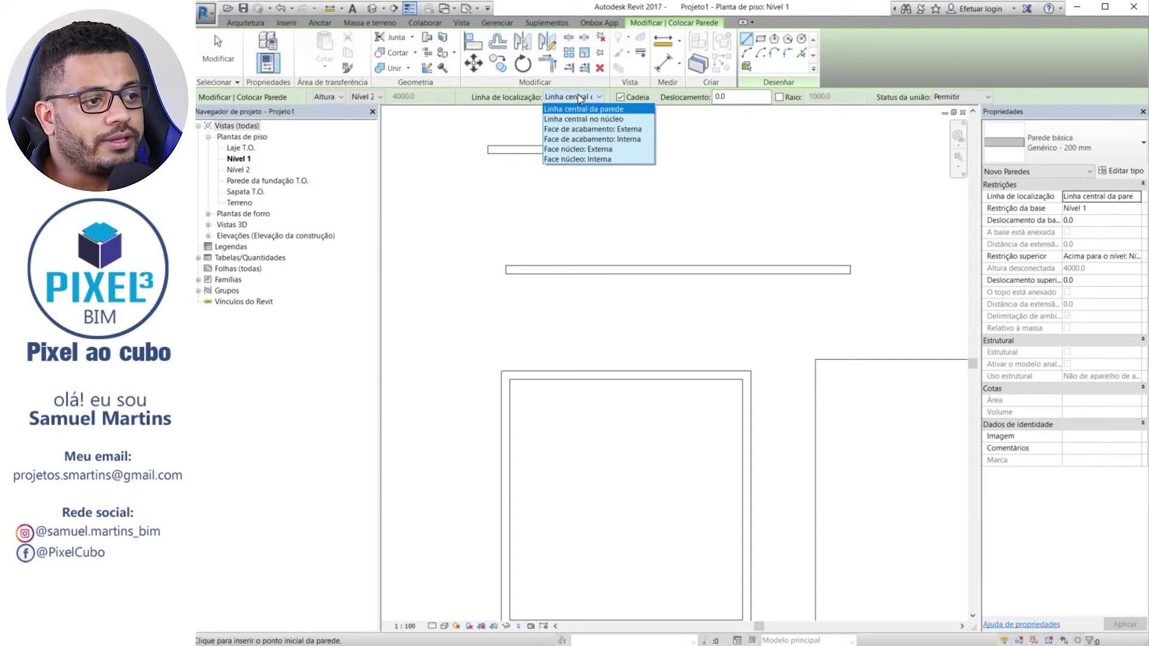
click(630, 129)
scroll(539, 203, up, 2)
click(510, 170)
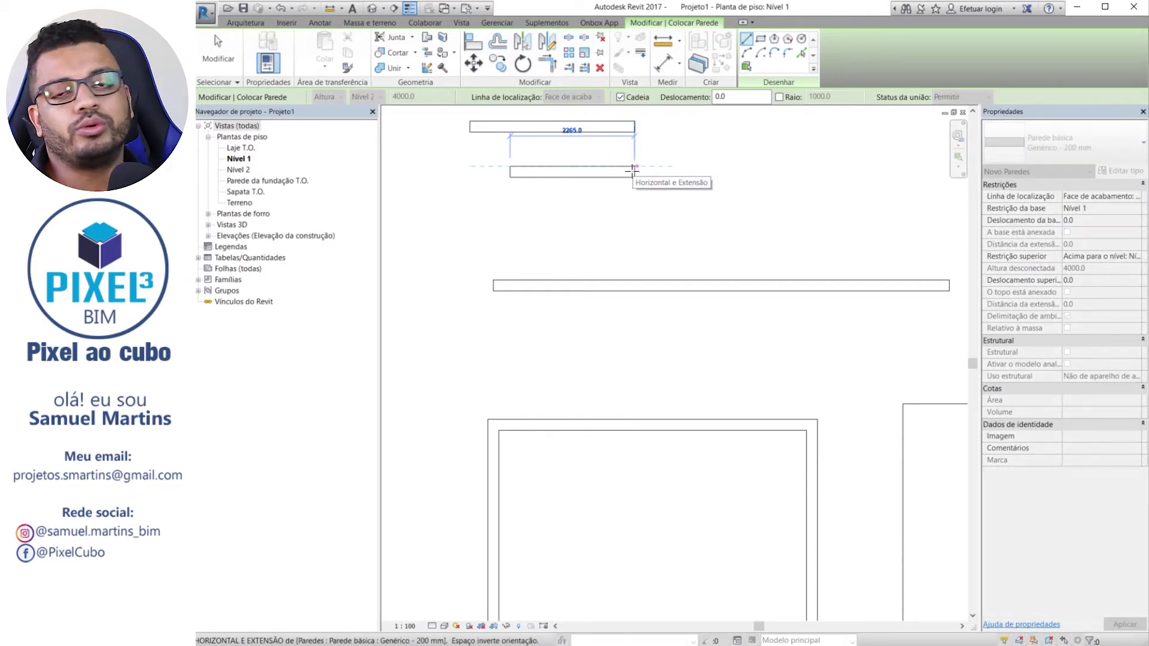
click(640, 172)
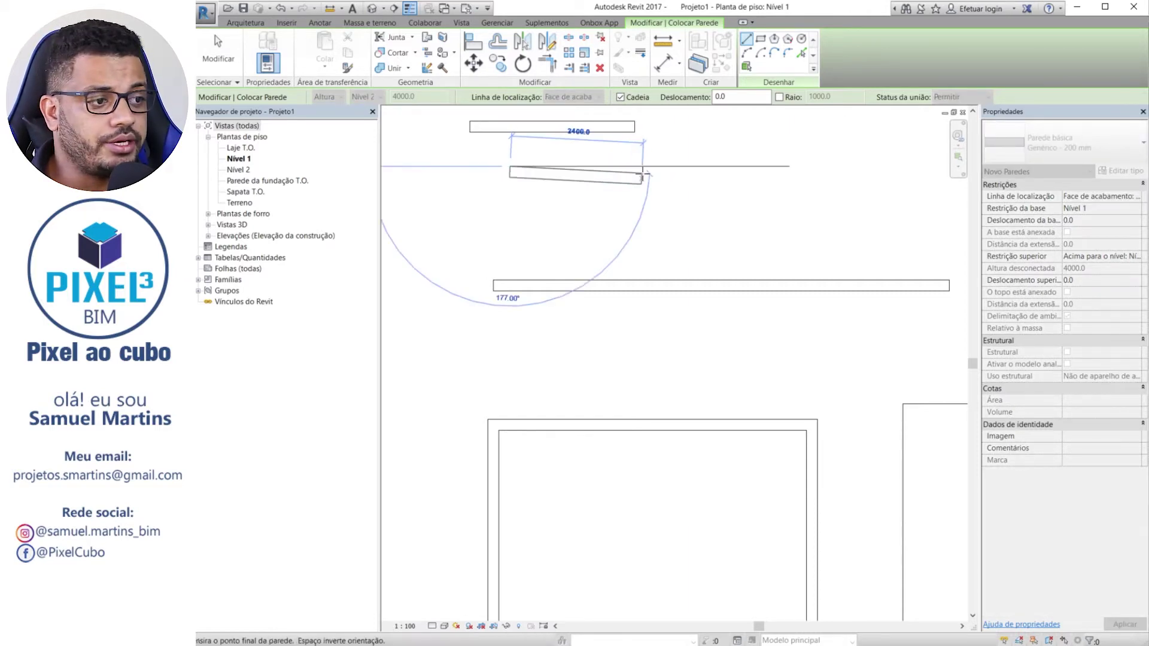
Draw two chained walls forming an L above the long straight wall's right end, using location line Face de acabamento: Externa, and end the chain
click(587, 98)
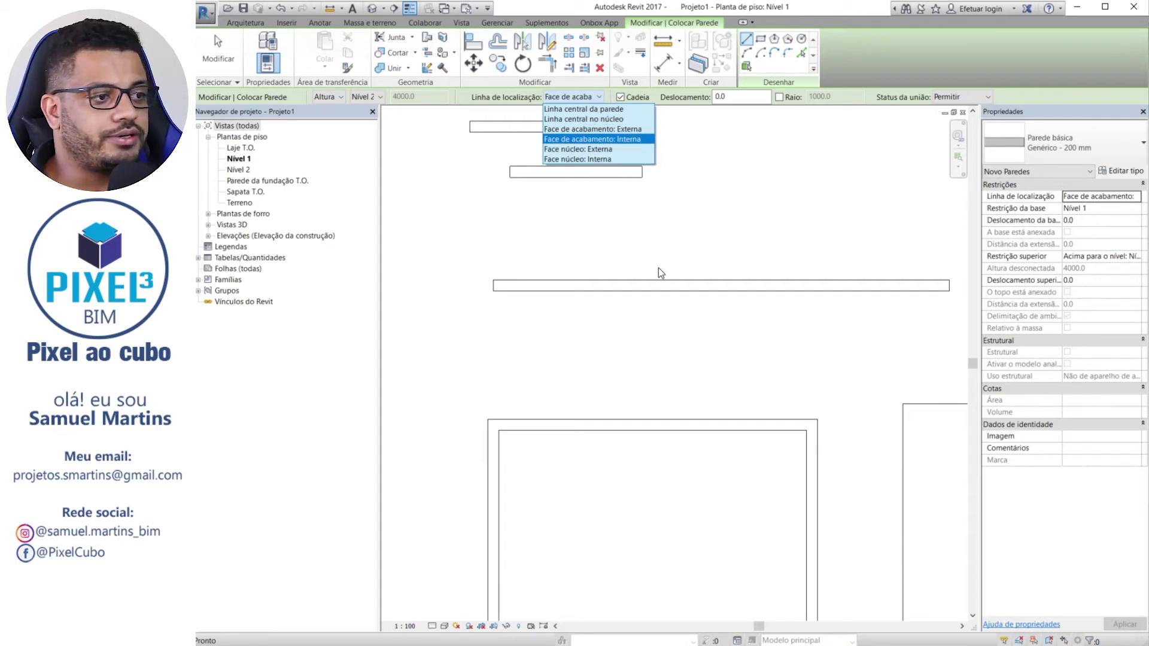
scroll(659, 267, down, 1)
click(592, 129)
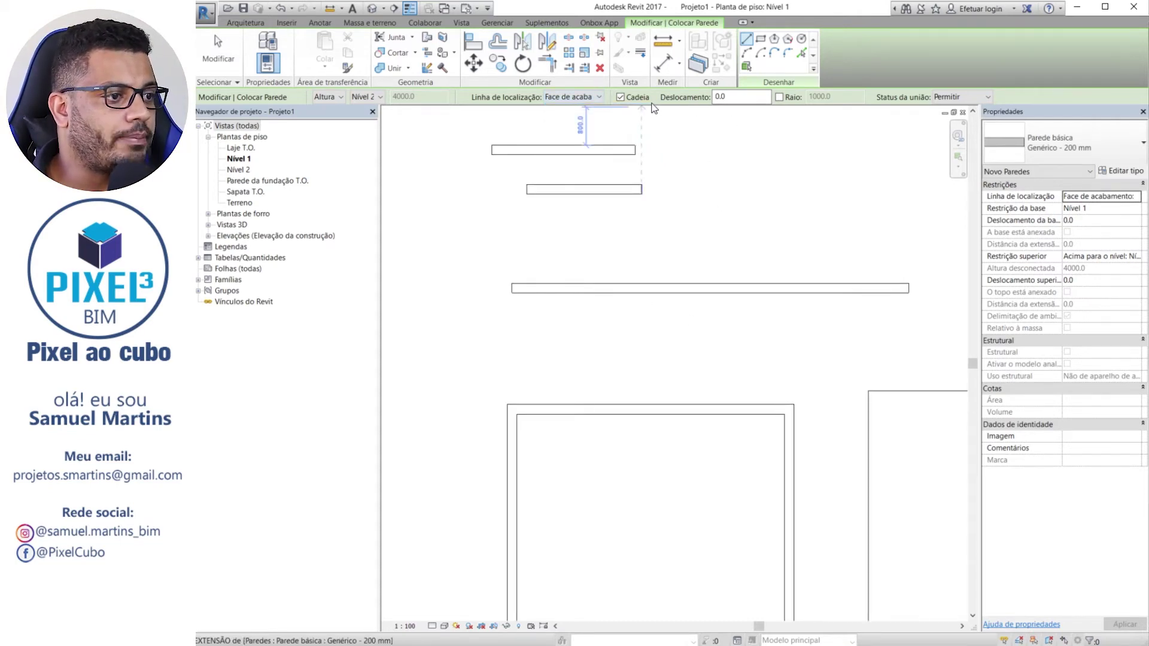
middle_drag(692, 224, 703, 337)
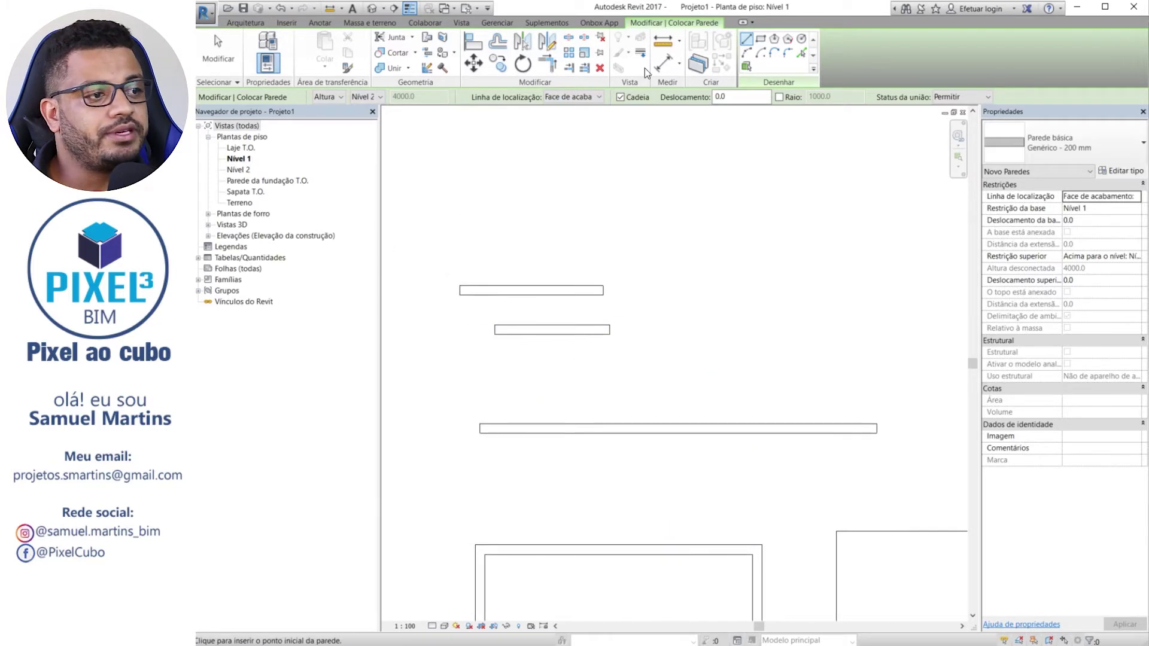
scroll(682, 264, down, 2)
click(683, 267)
scroll(718, 266, up, 3)
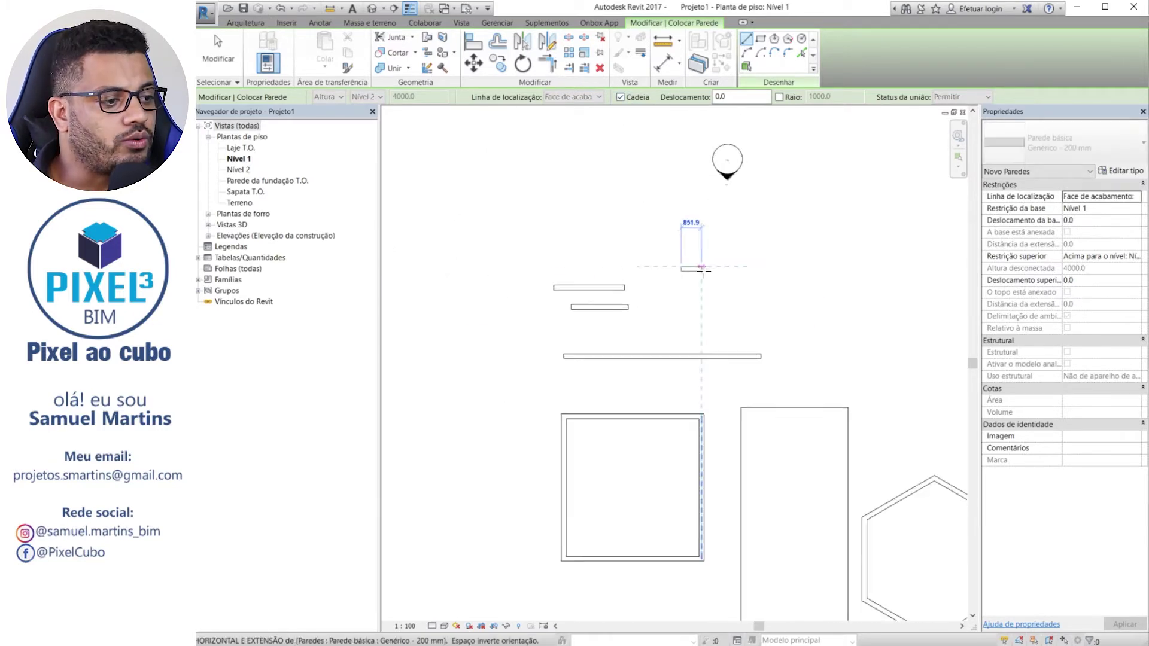
click(777, 268)
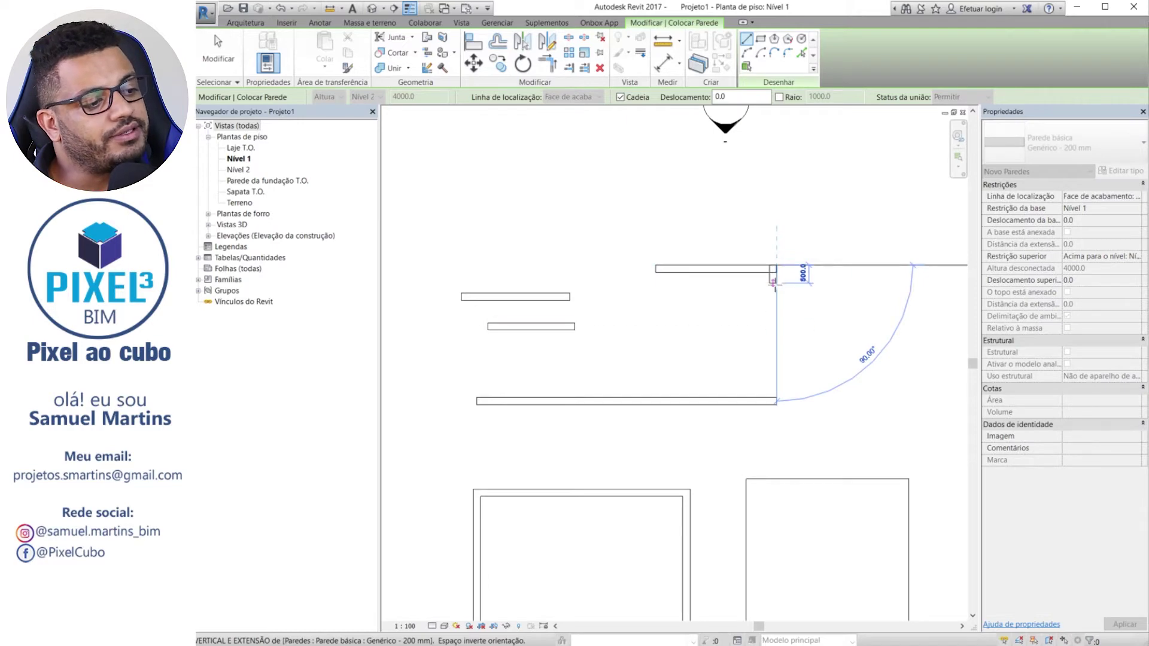
click(777, 373)
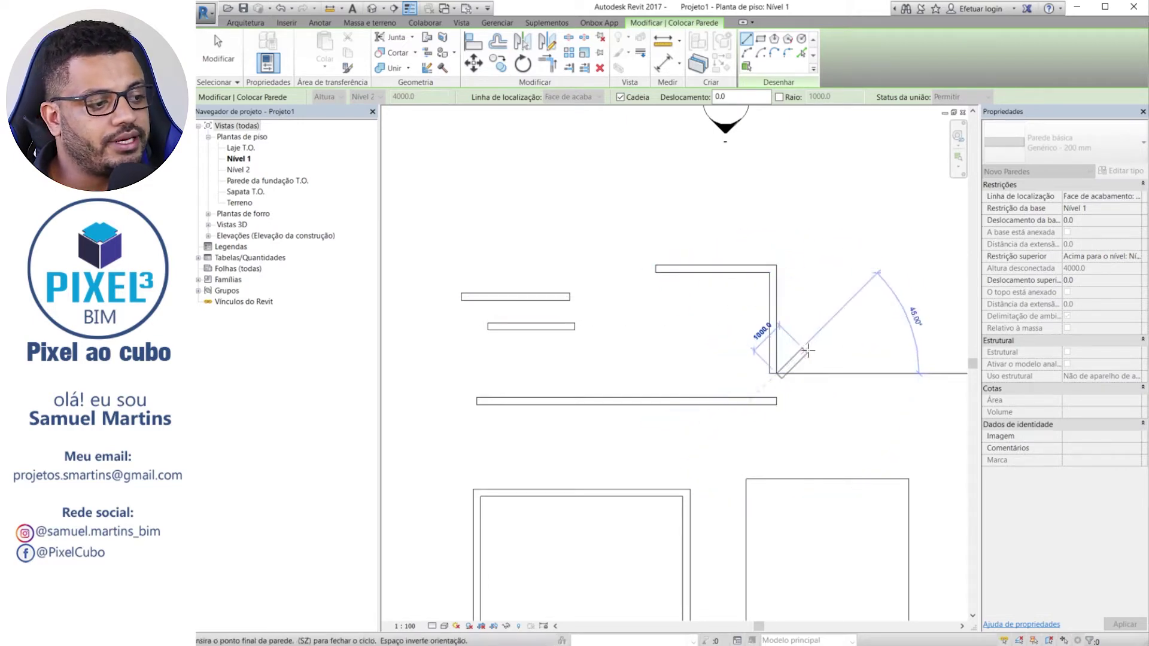
middle_drag(800, 349, 614, 322)
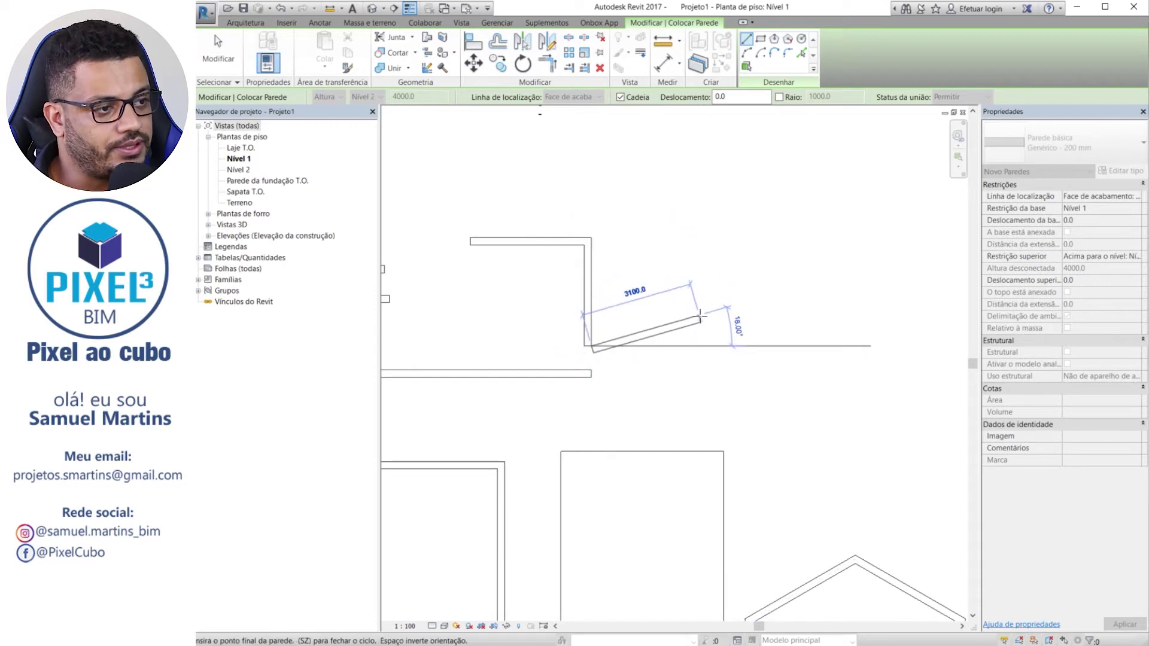
key(Escape)
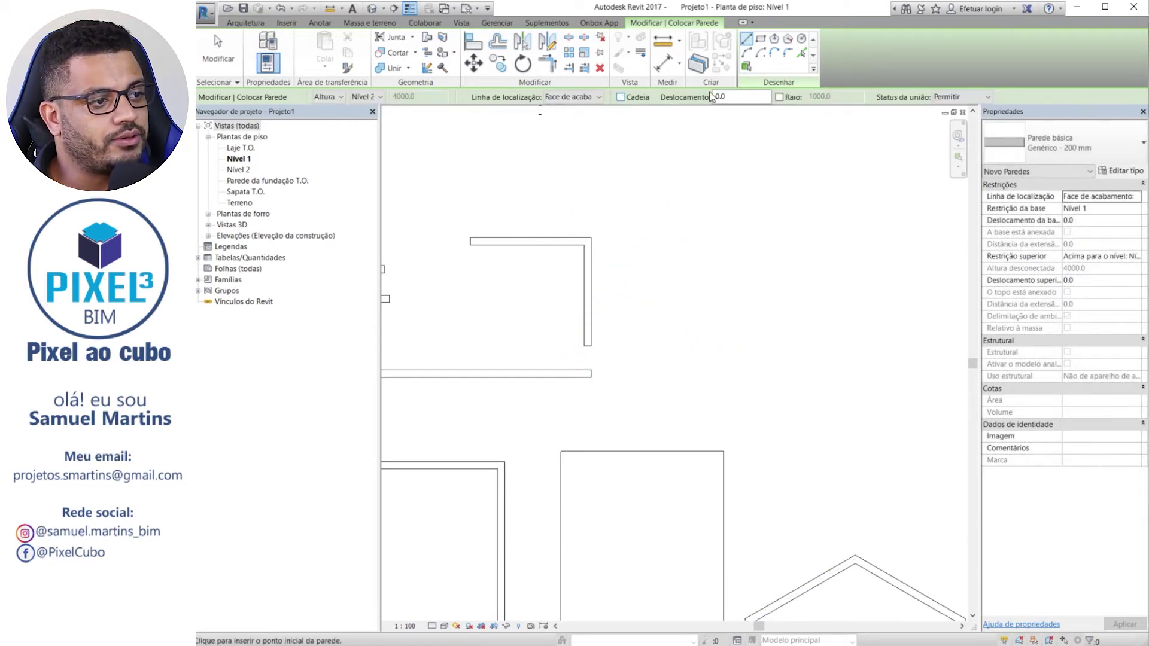
With Cadeia off, draw two separate walls right of the L: a horizontal one about 4700 mm and a vertical one about 3870 mm long
click(641, 207)
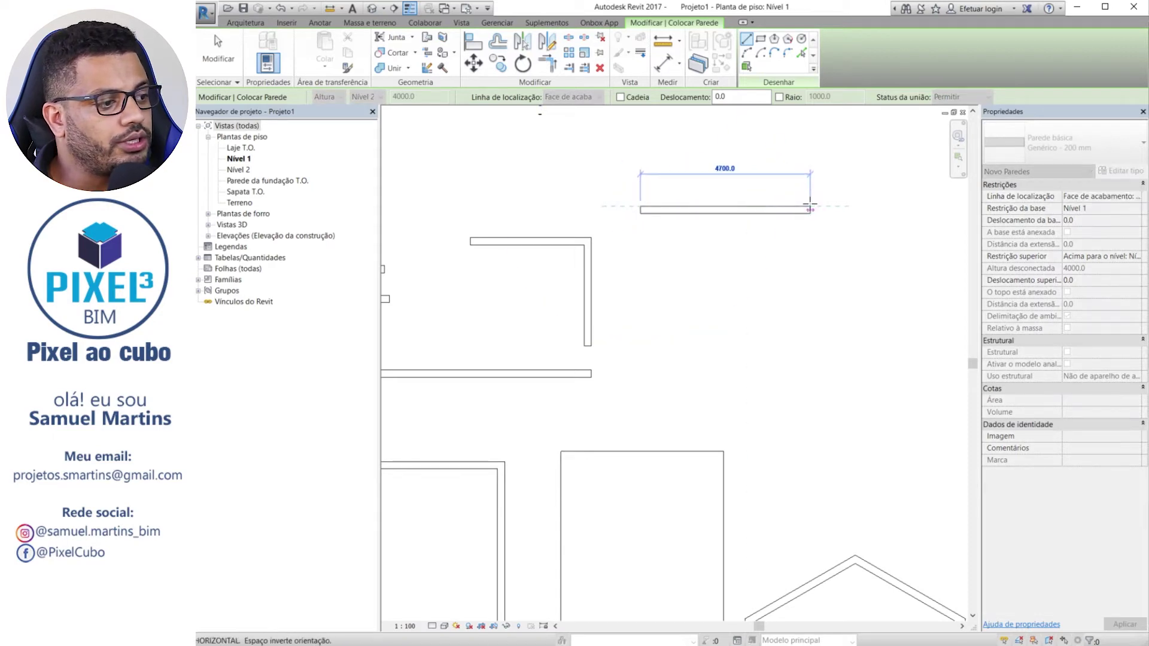
click(809, 207)
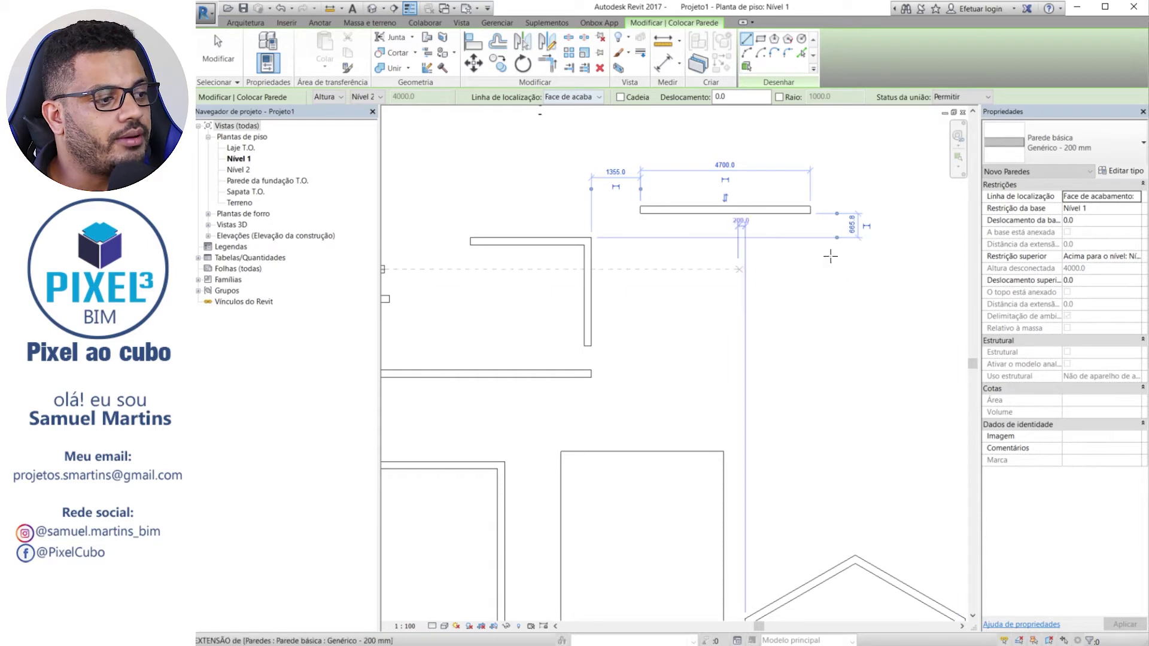
middle_drag(835, 264, 664, 236)
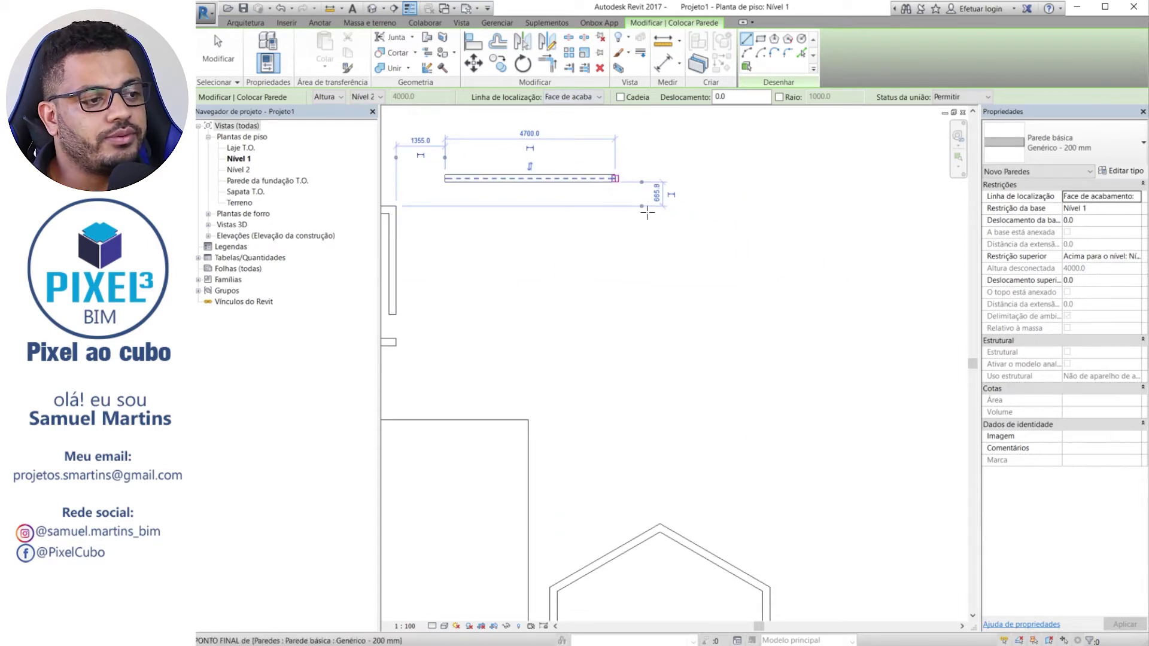
click(616, 178)
click(688, 315)
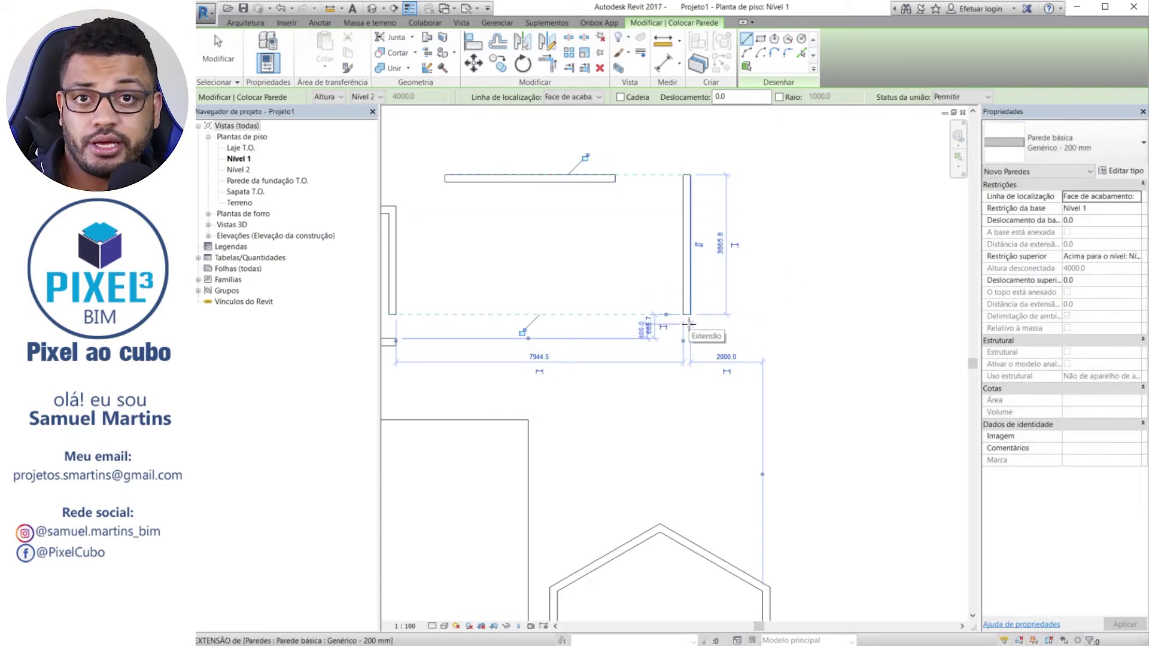
Turn Cadeia on and continue from the vertical wall's lower end with a horizontal wall and a vertical one about 2500 mm long
click(634, 99)
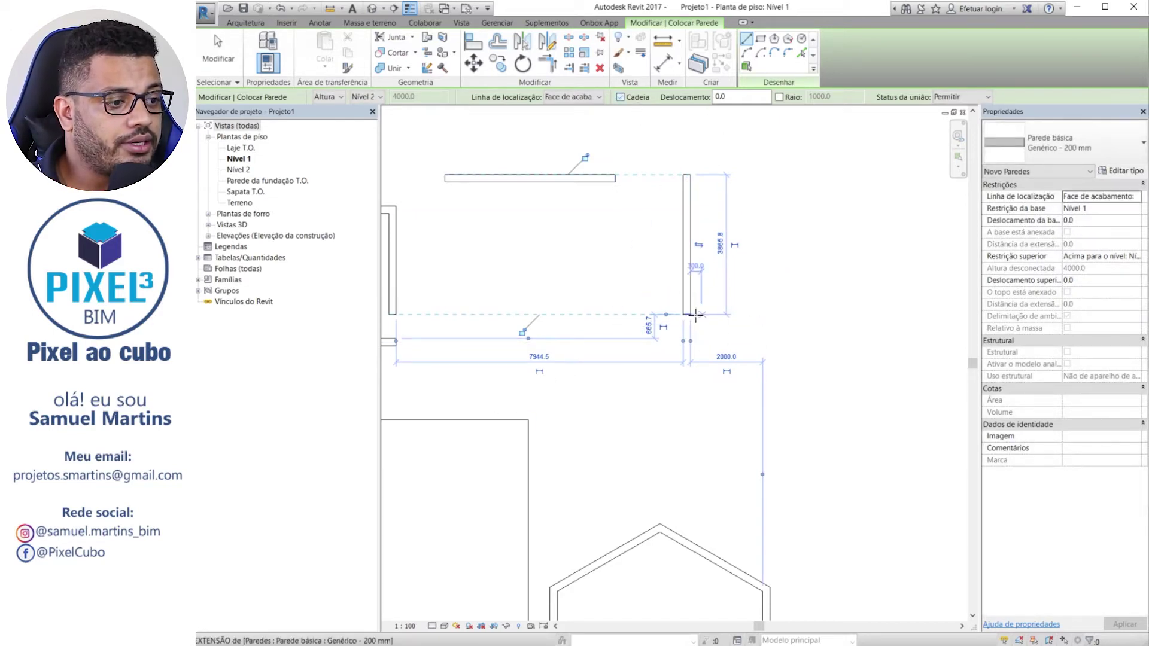
click(687, 314)
click(521, 311)
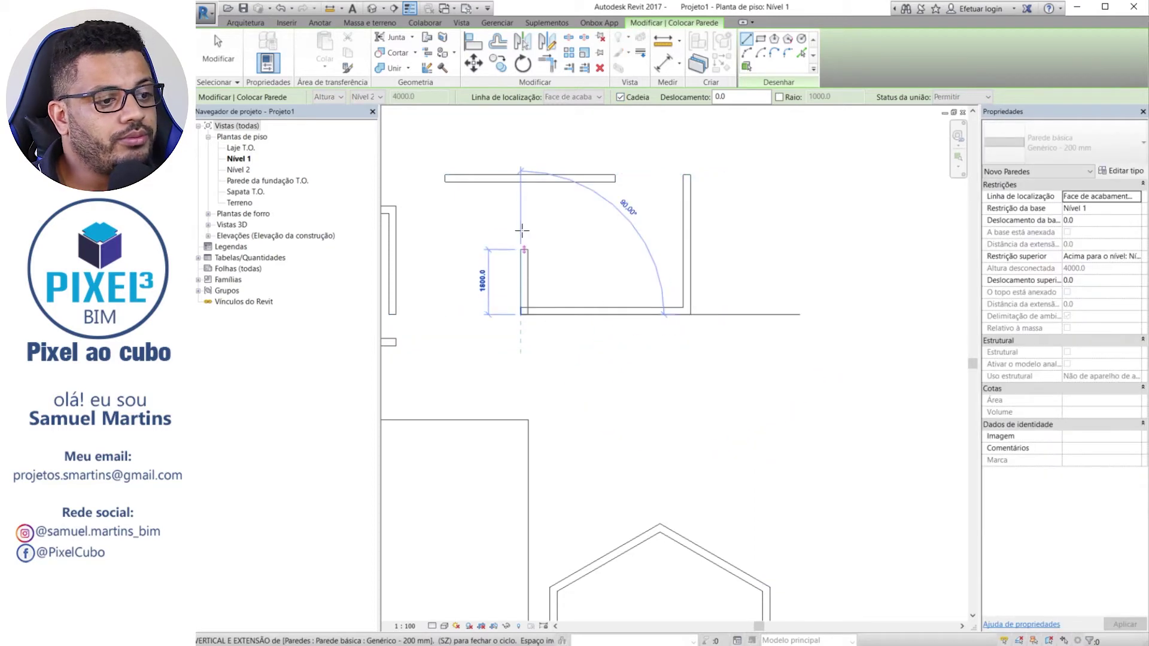
click(521, 221)
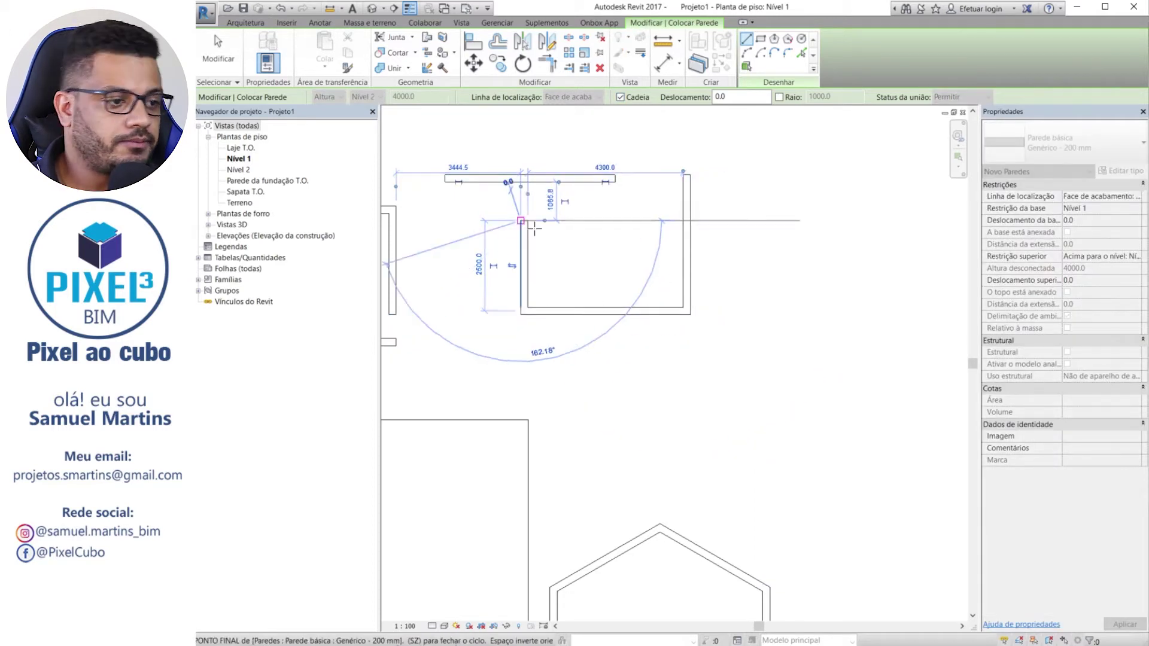
key(Escape)
Draw two connected walls forming an L in the empty area right of the U-shaped walls, with the join status Permitir
scroll(542, 130, down, 4)
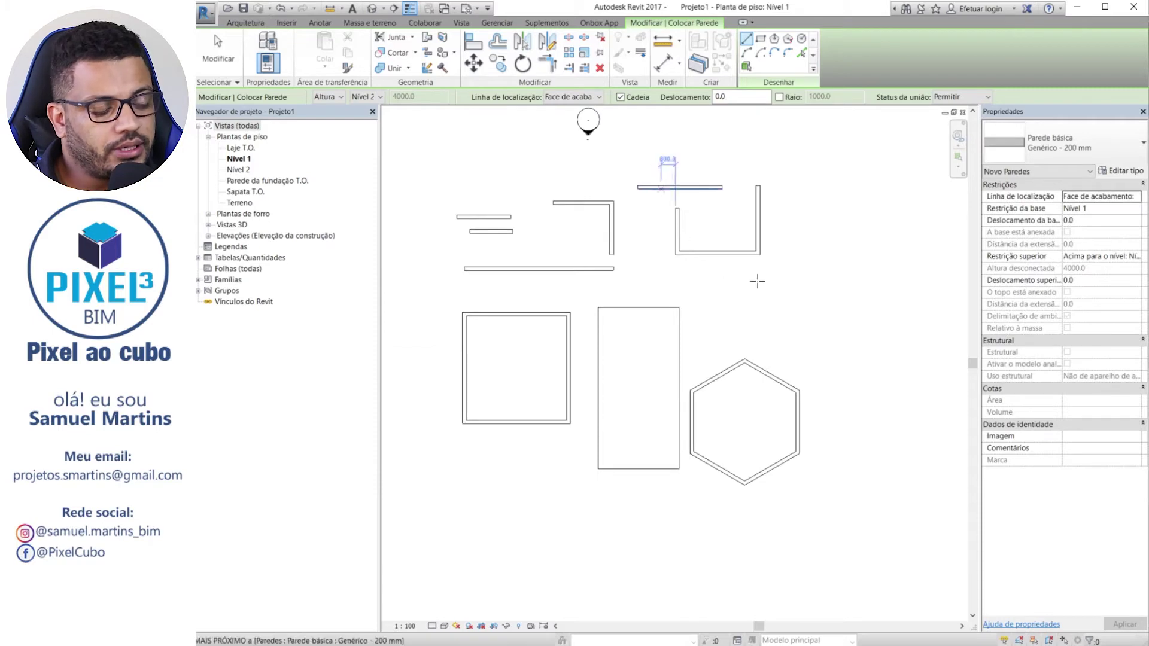
scroll(586, 164, up, 1)
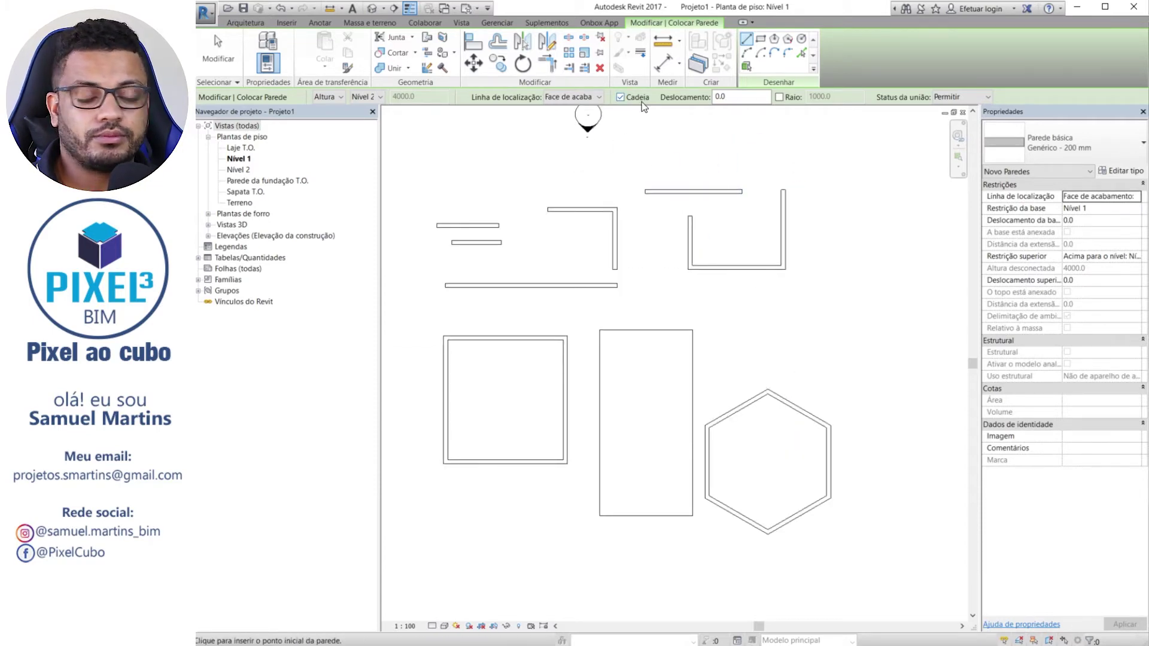
middle_drag(895, 209, 672, 246)
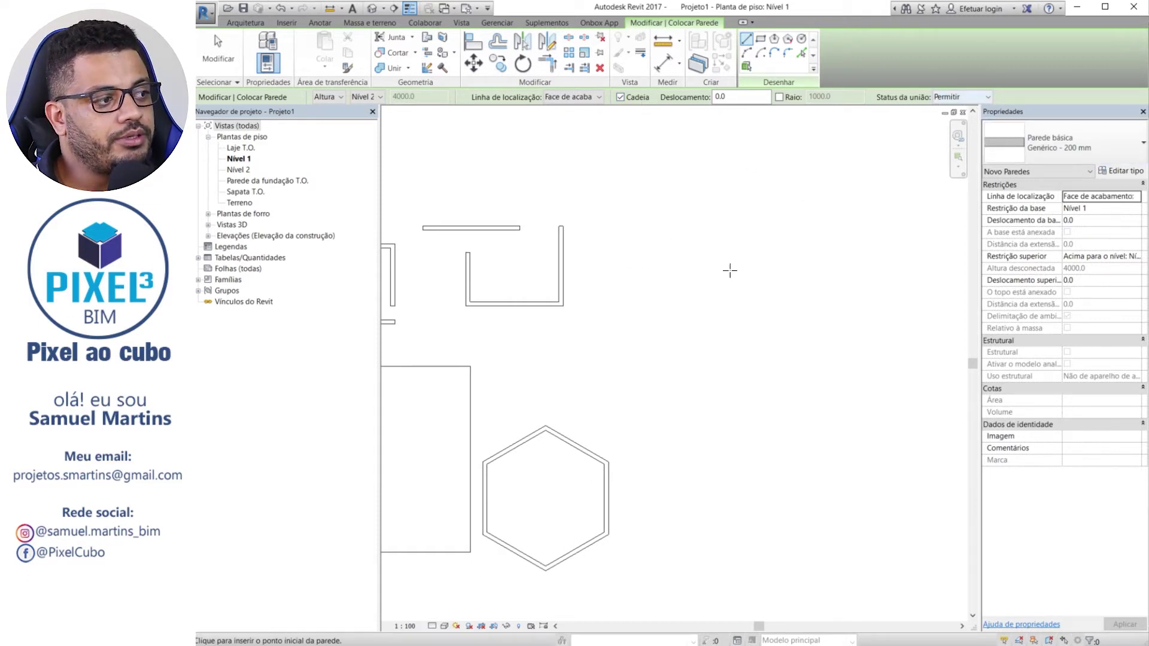
click(706, 277)
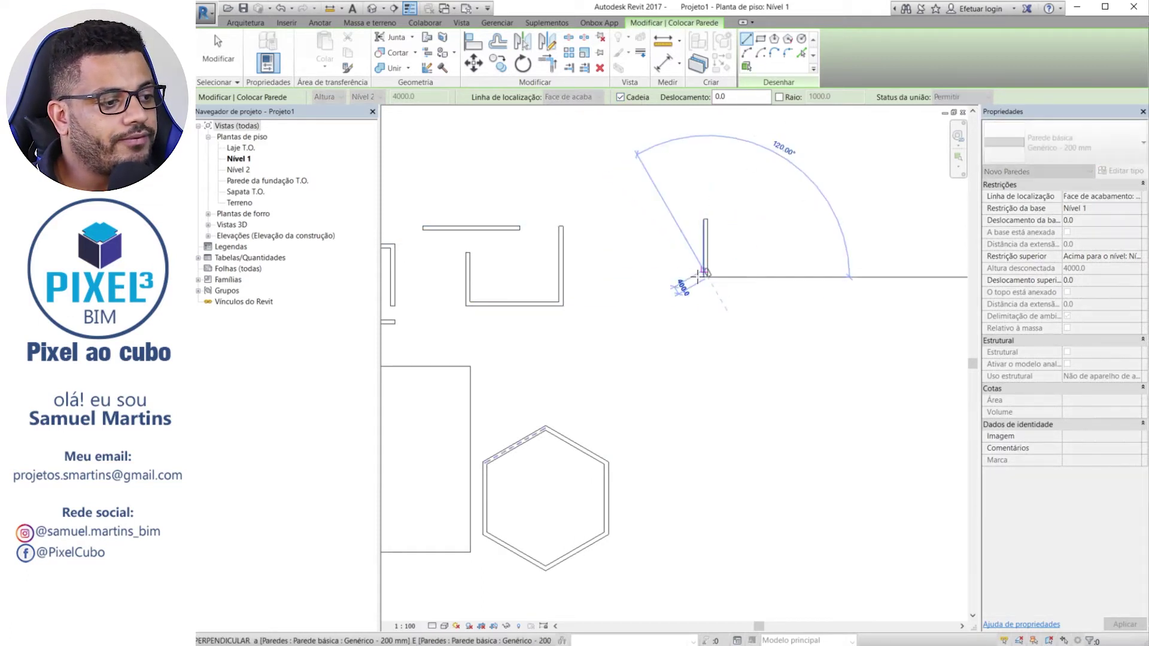
scroll(698, 277, up, 5)
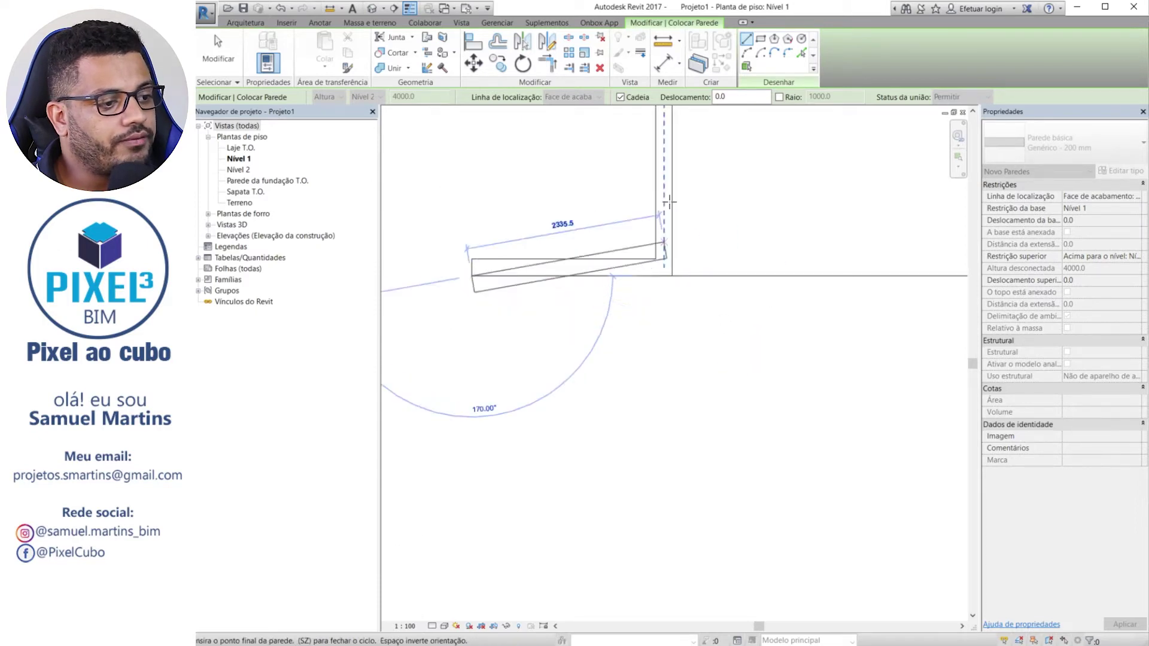
middle_drag(565, 303, 679, 488)
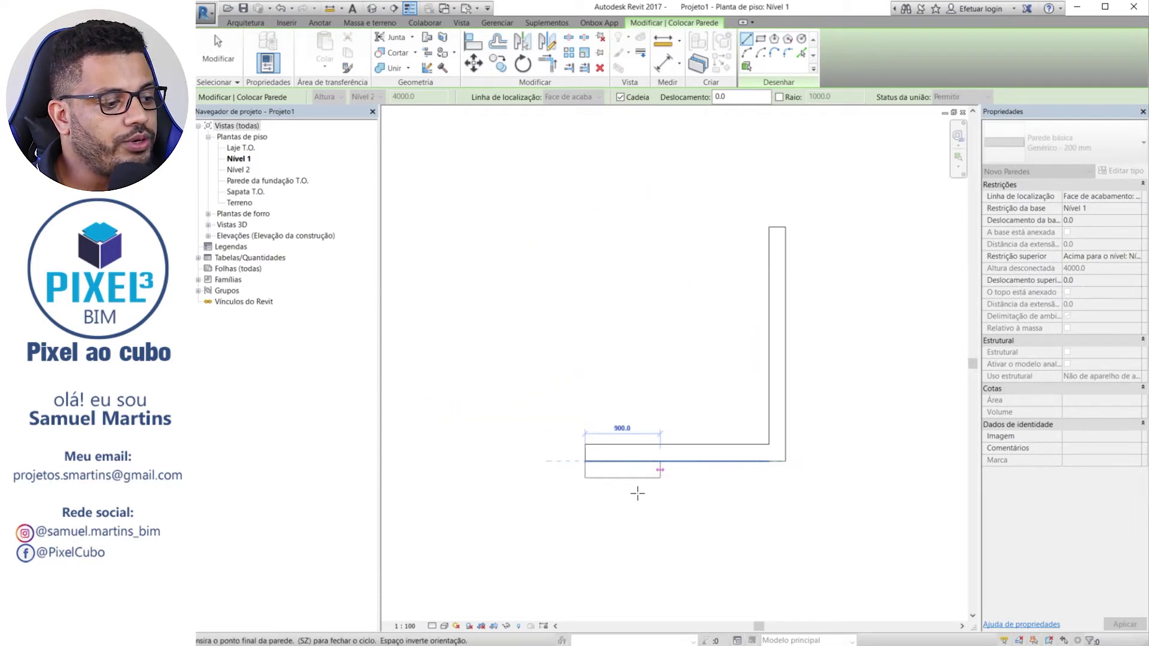
Set the join status to Não permitir and draw a vertical wall followed by a slightly sloping wall, left of the joined L
click(971, 97)
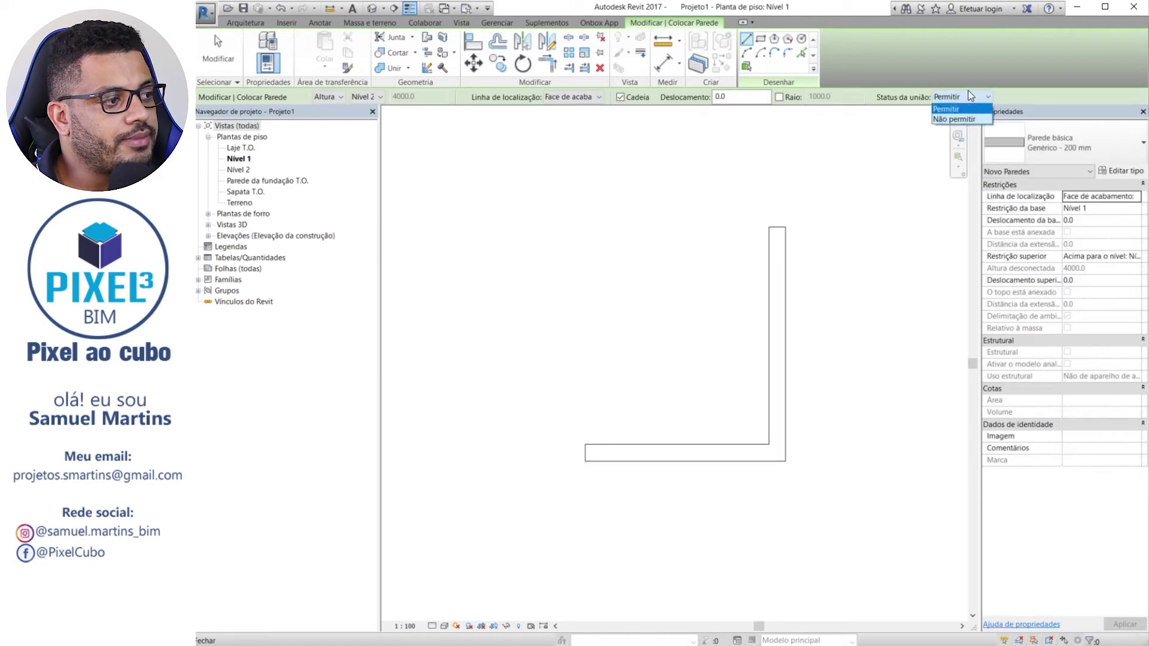
click(954, 120)
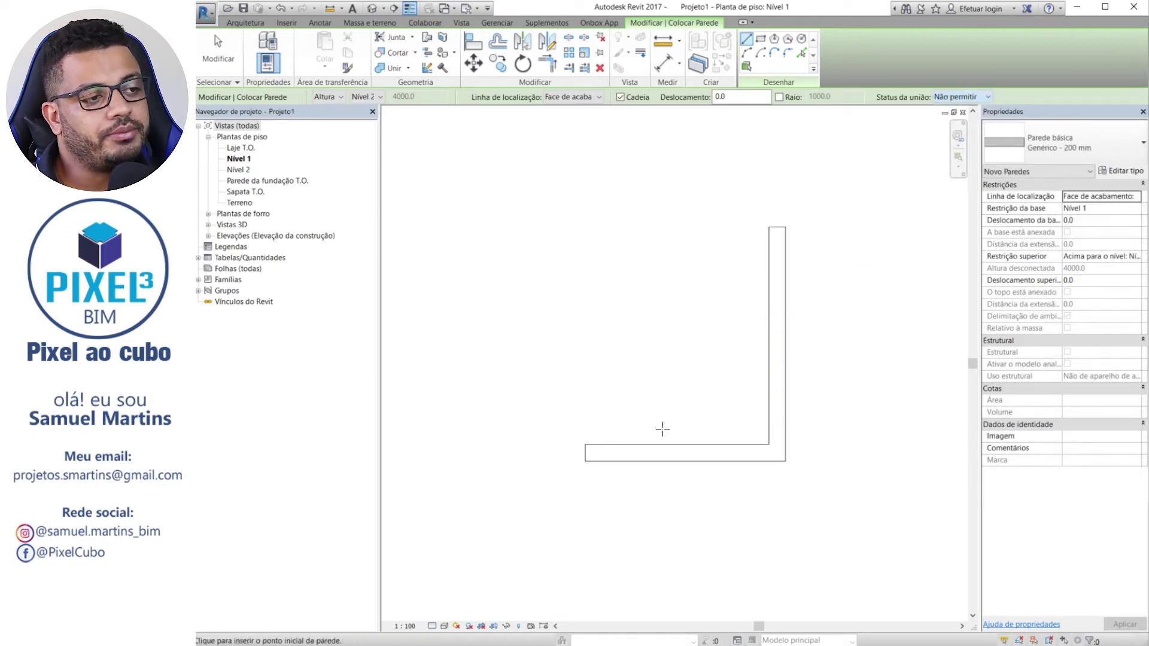
click(453, 361)
click(452, 198)
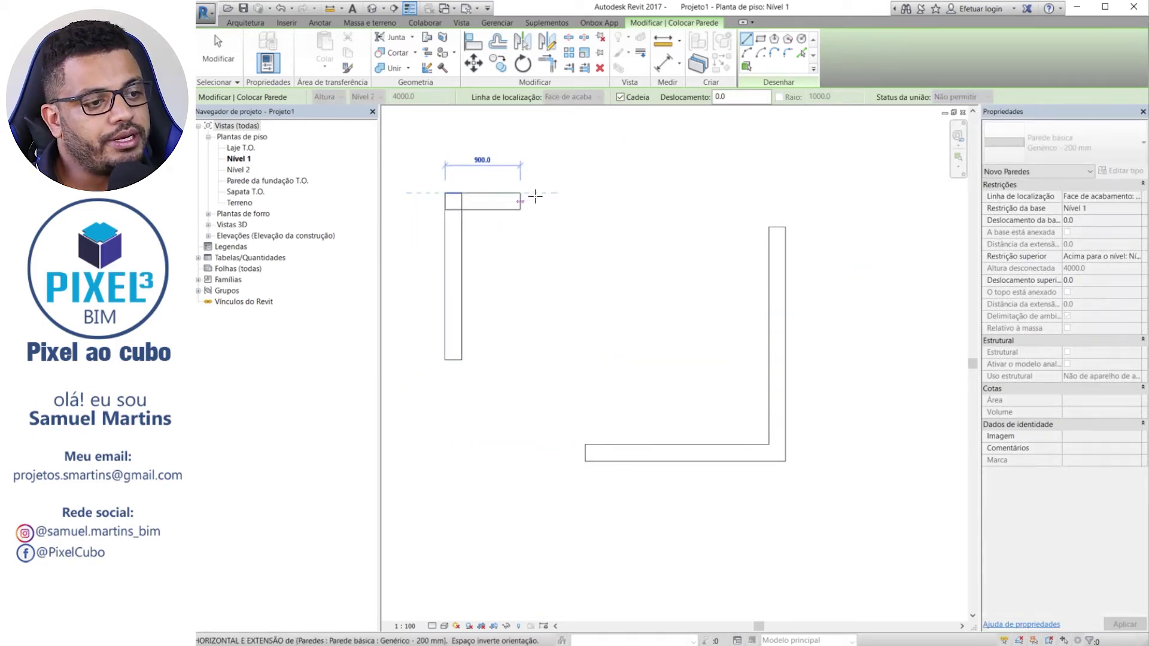
click(620, 205)
key(Escape)
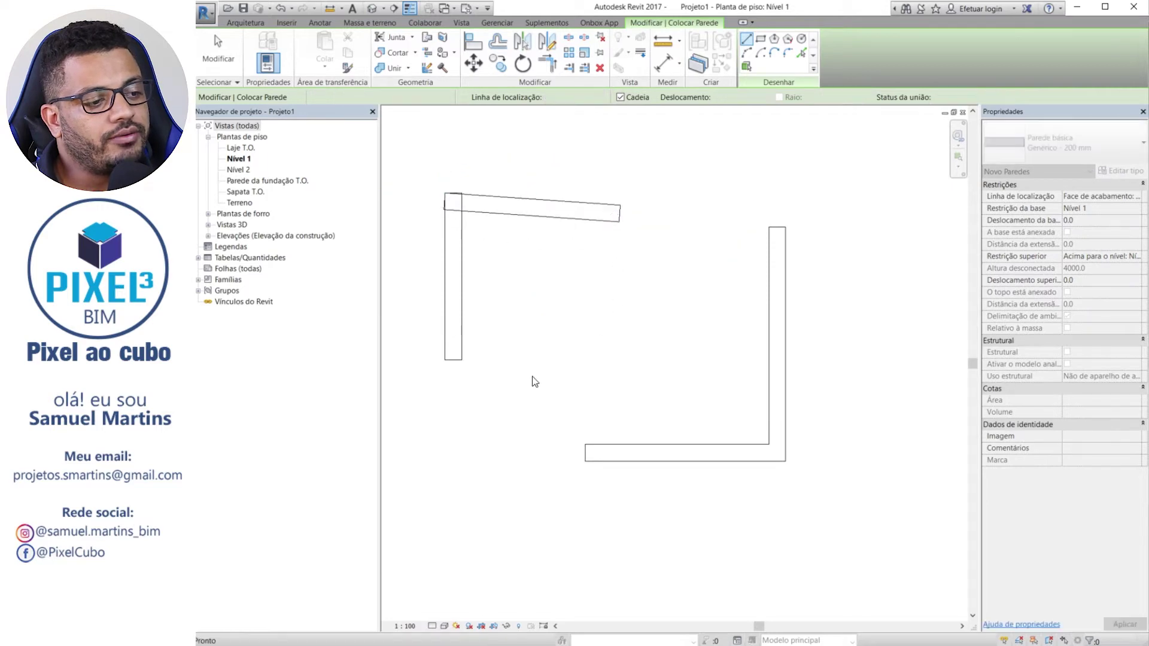
Draw a second unjoined corner inside the others with a horizontal wall about 1500 mm long, exit wall placement, and inspect that wall
click(532, 377)
click(532, 294)
click(658, 293)
scroll(543, 307, up, 2)
key(Escape)
key(Escape)
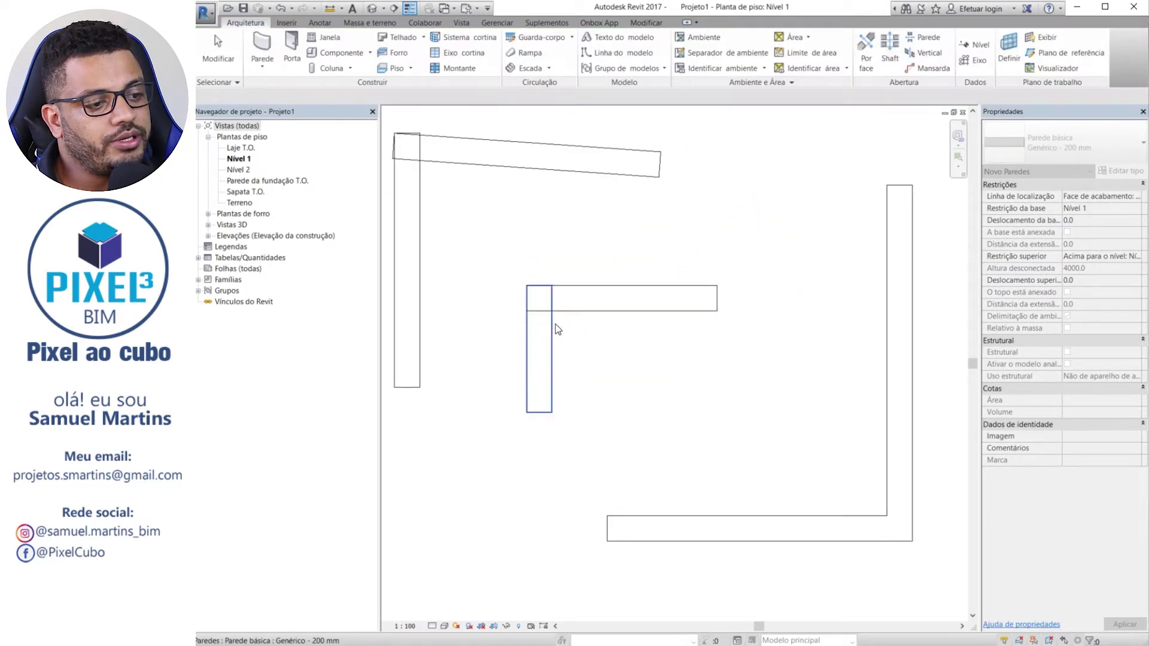
click(588, 310)
scroll(685, 292, down, 3)
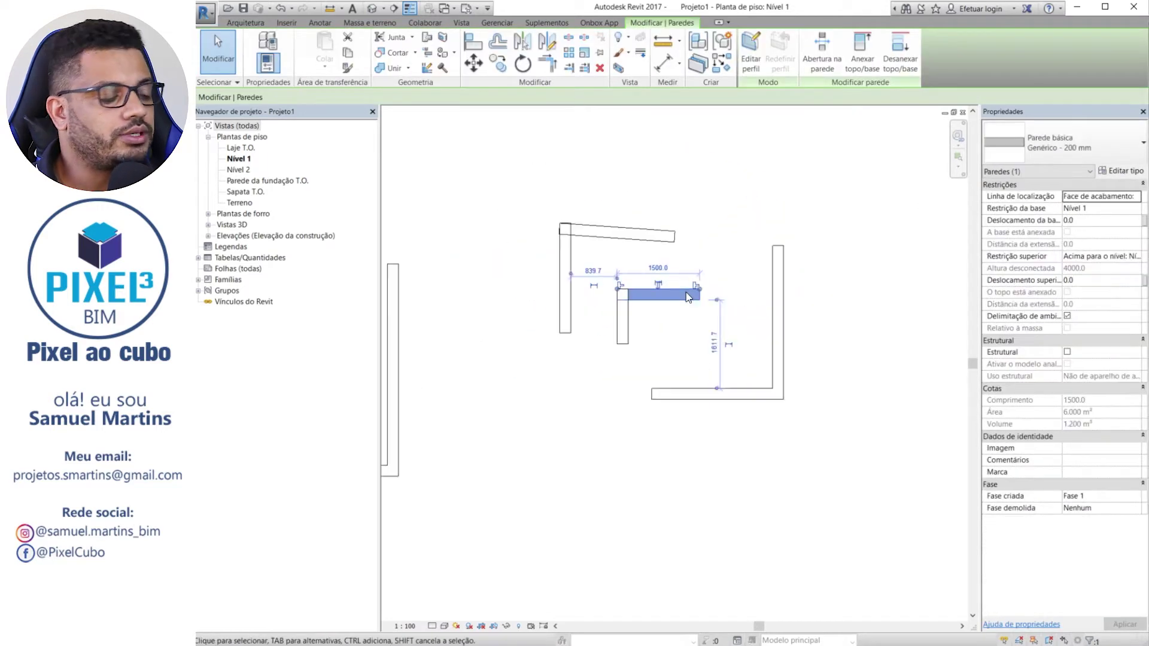
click(871, 293)
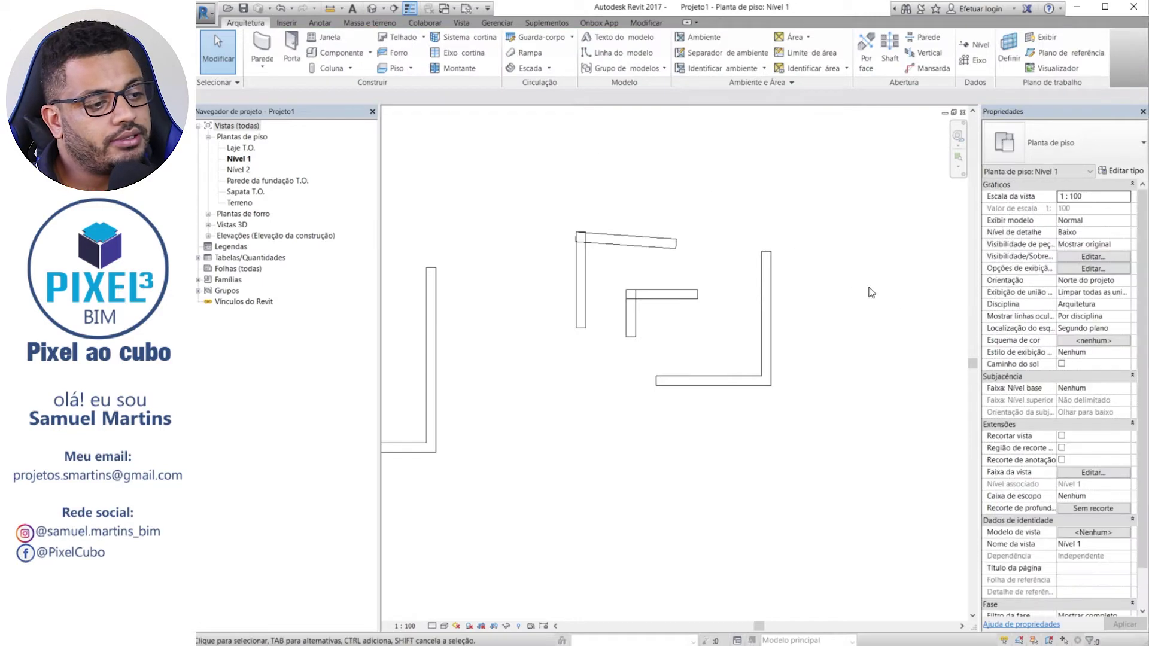
Start the Porta, Janela and Texto placement commands in turn and examine the options each one offers
click(296, 40)
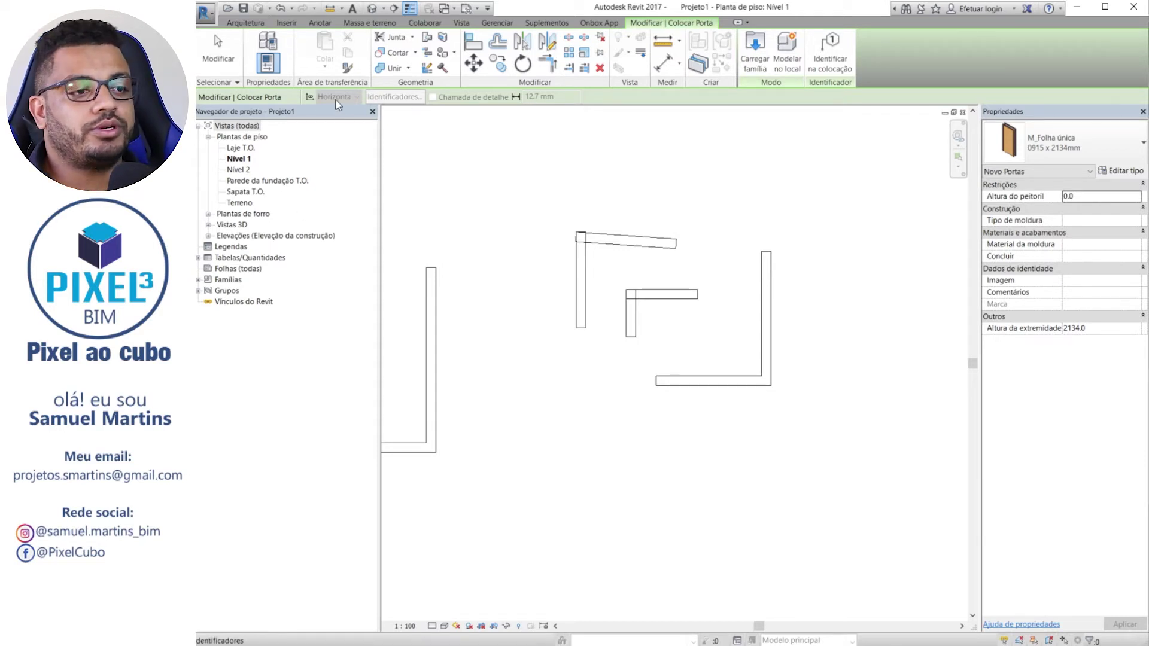
click(246, 23)
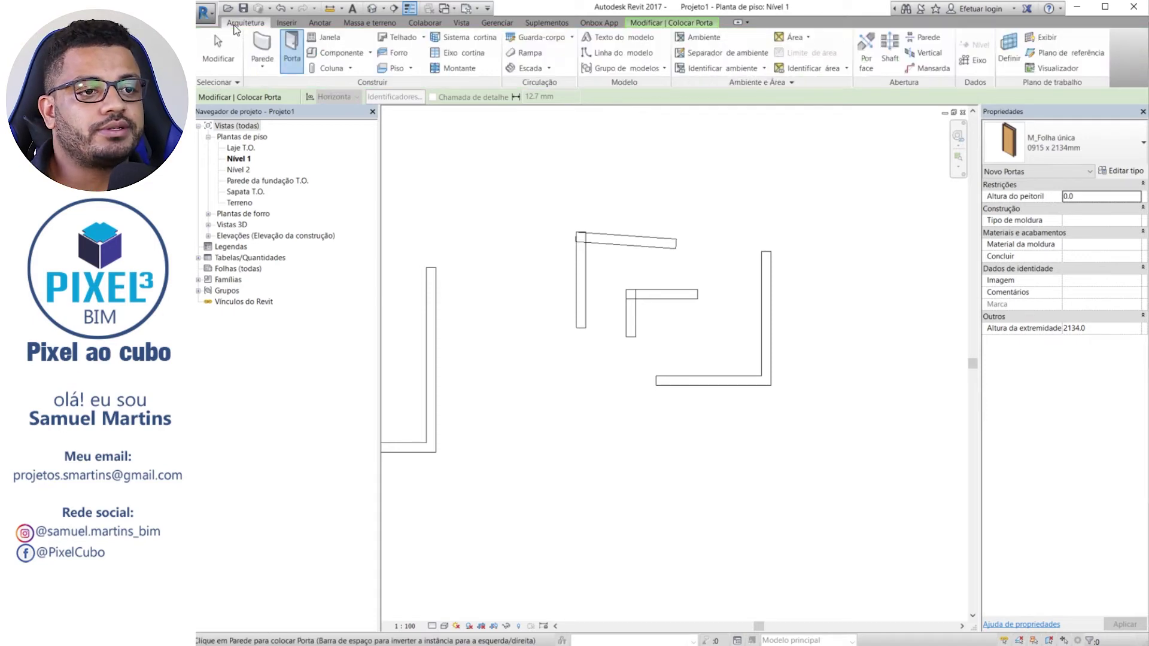
click(329, 37)
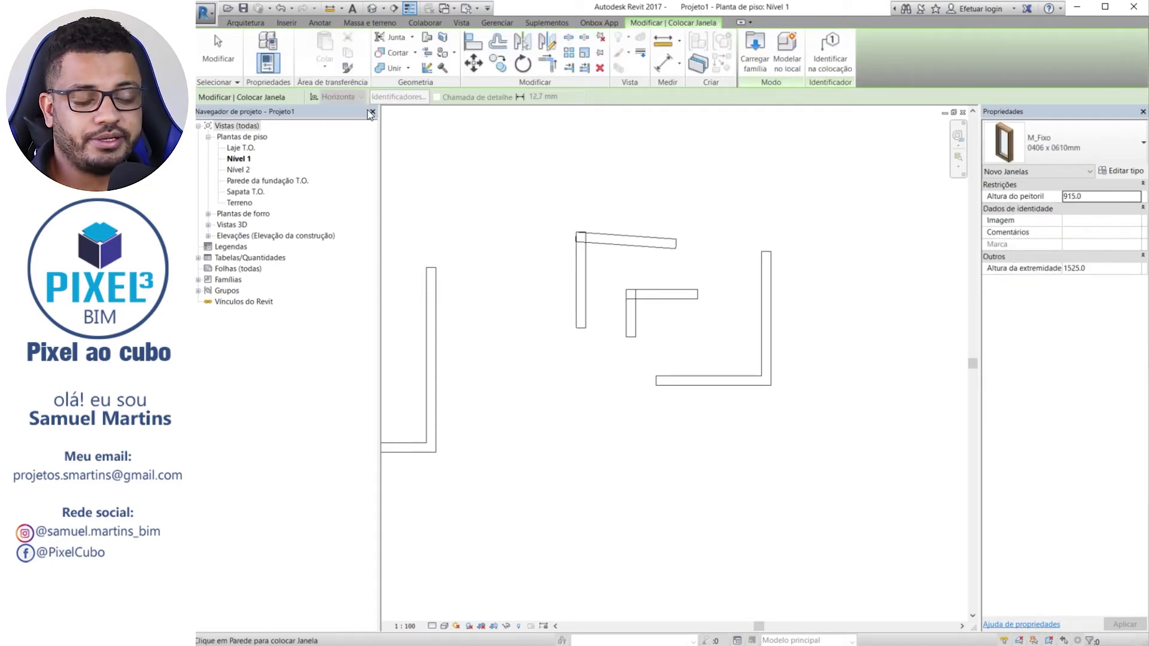
click(320, 23)
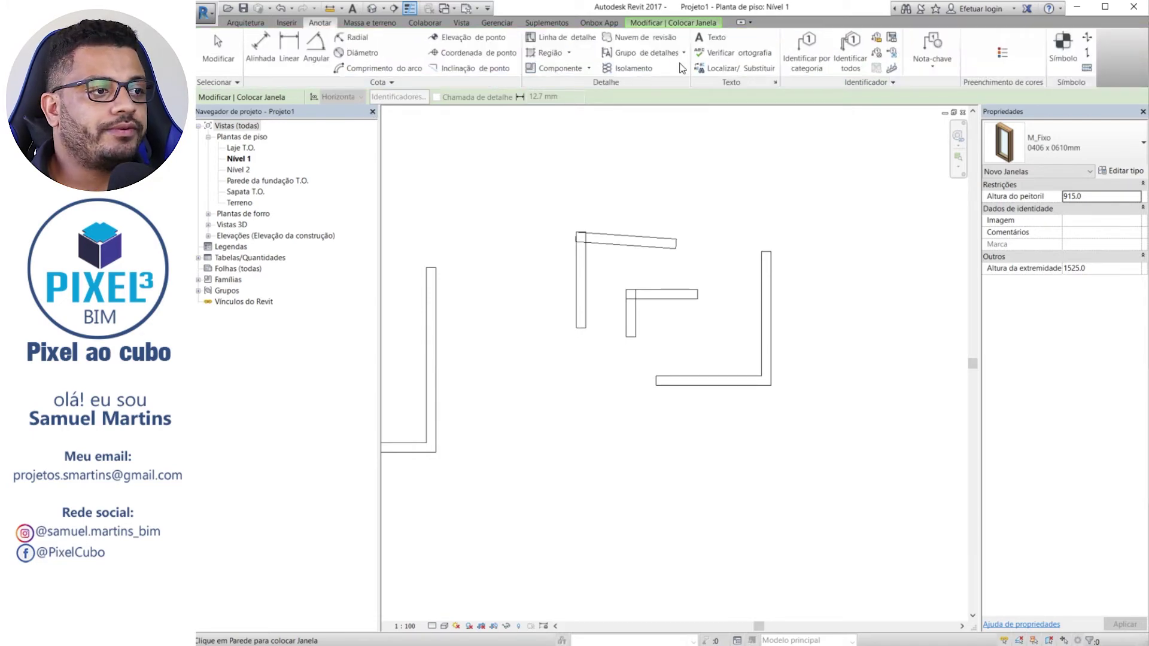
click(706, 38)
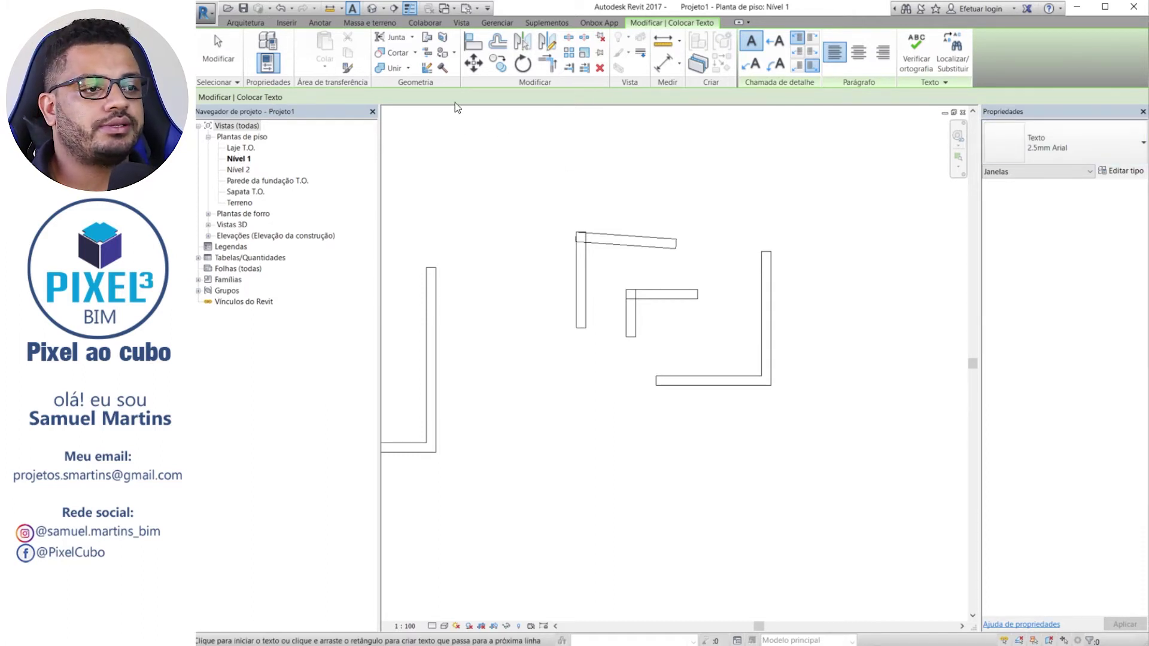
click(316, 25)
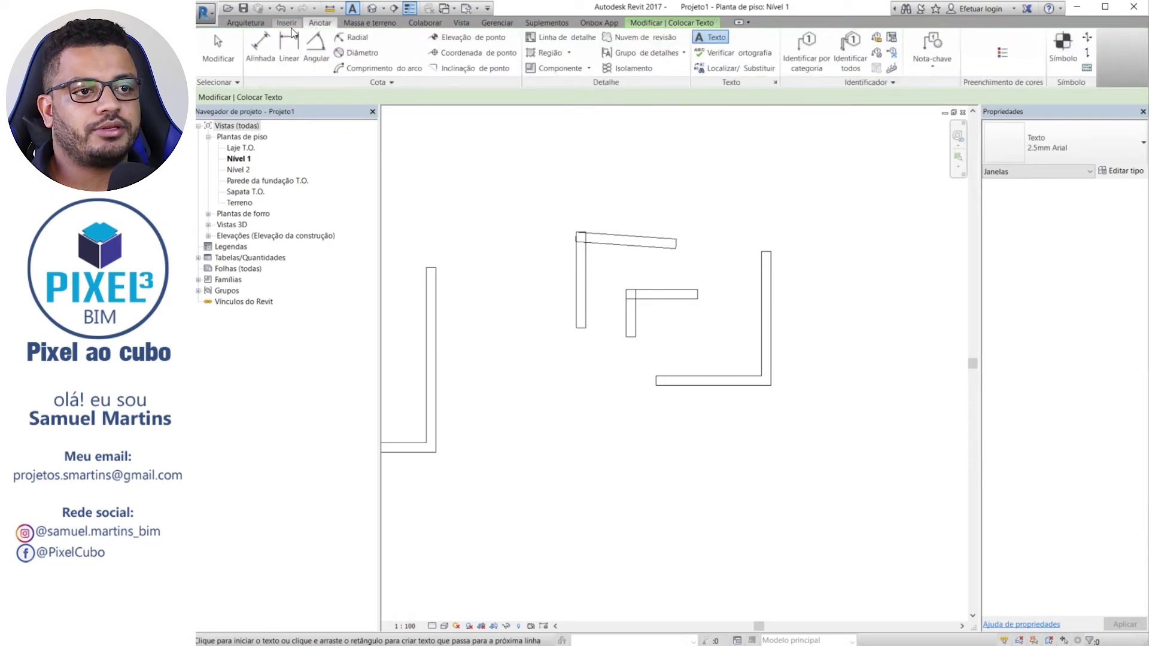
Start an aligned dimension (Alinhada) and examine its wall reference choices and its reference selection choices
click(255, 50)
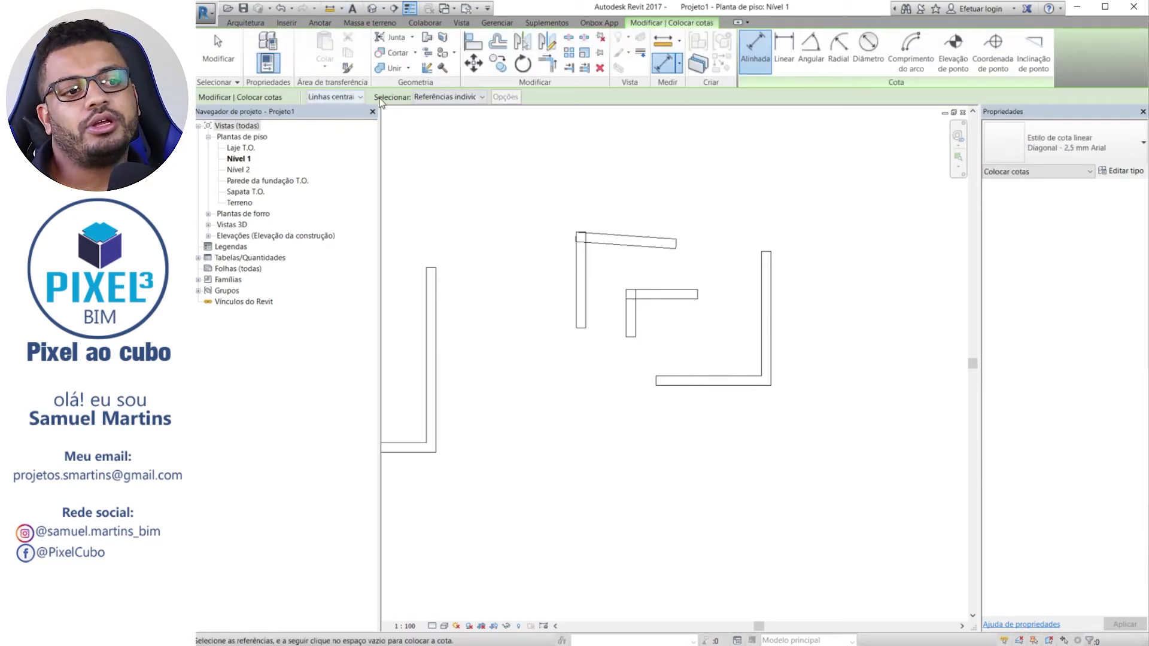
click(350, 101)
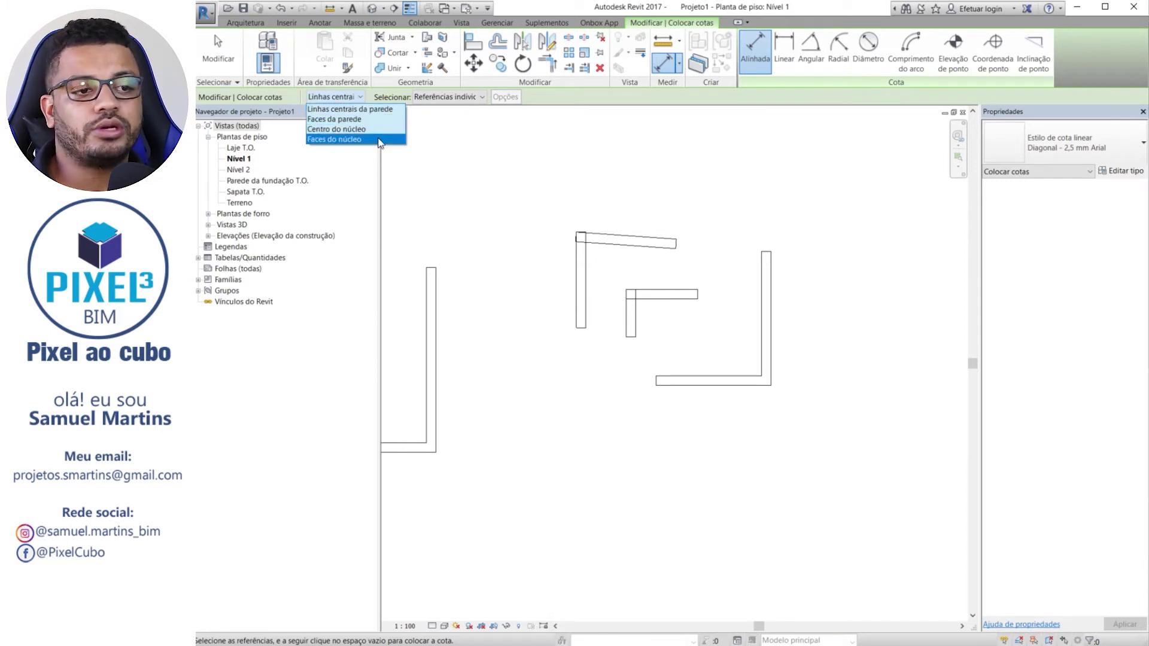
click(431, 107)
click(481, 98)
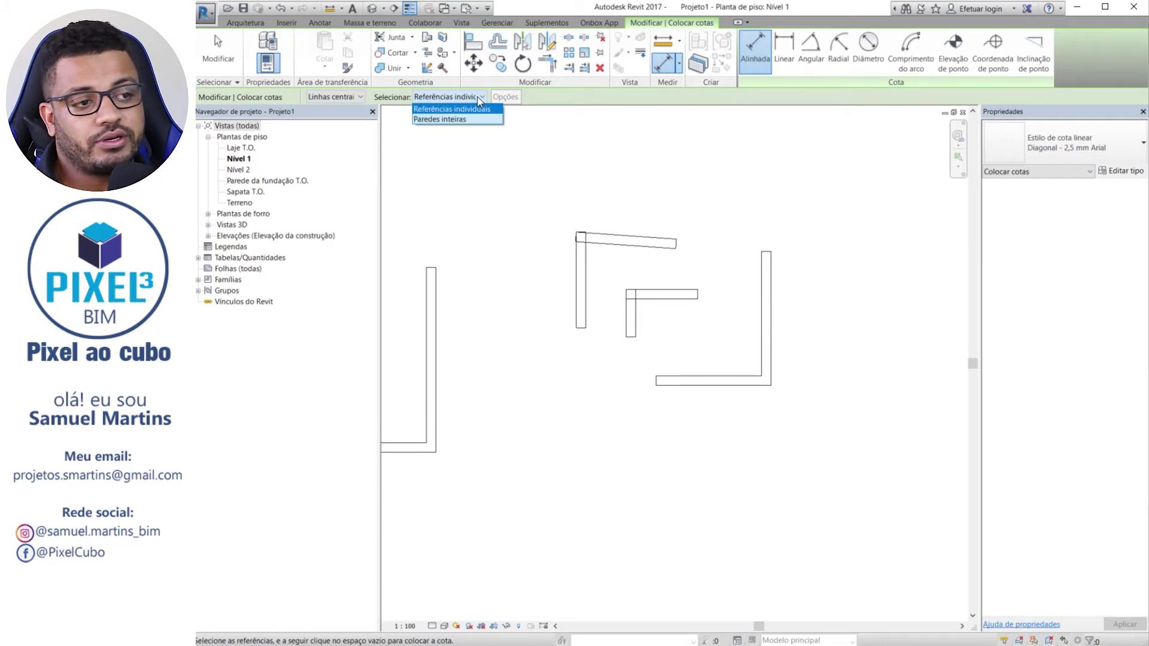
Set the dimension selection to Paredes inteiras and confirm the automatic options with Aberturas by Larguras and Paredes que efetuam a interseção
click(476, 119)
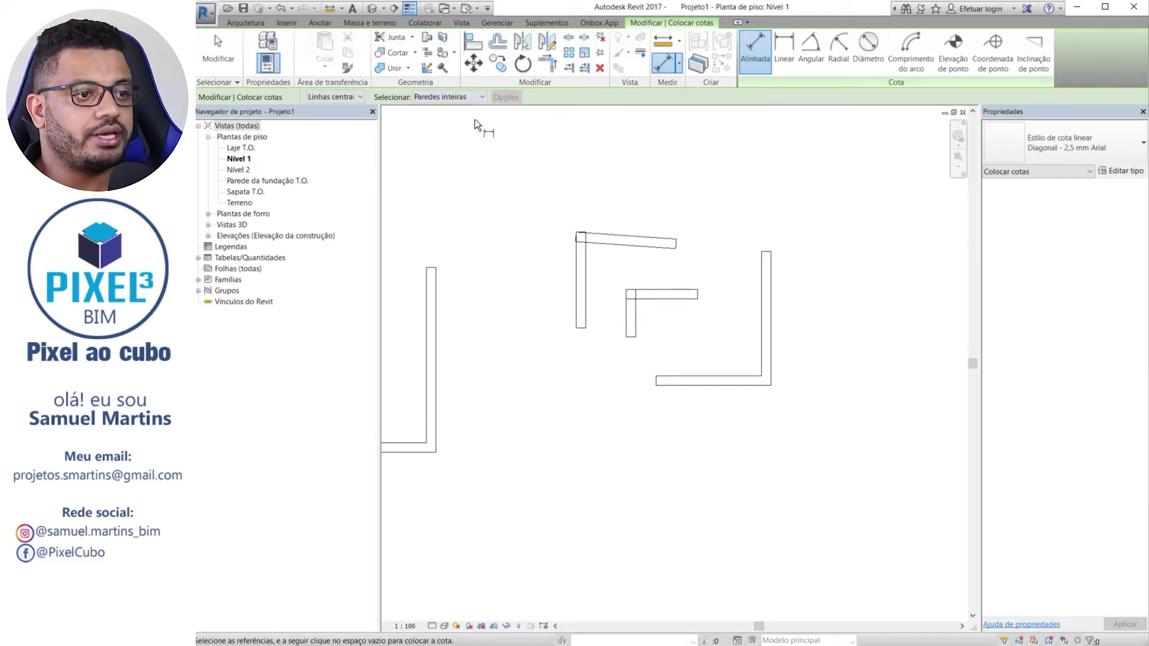
scroll(731, 146, down, 4)
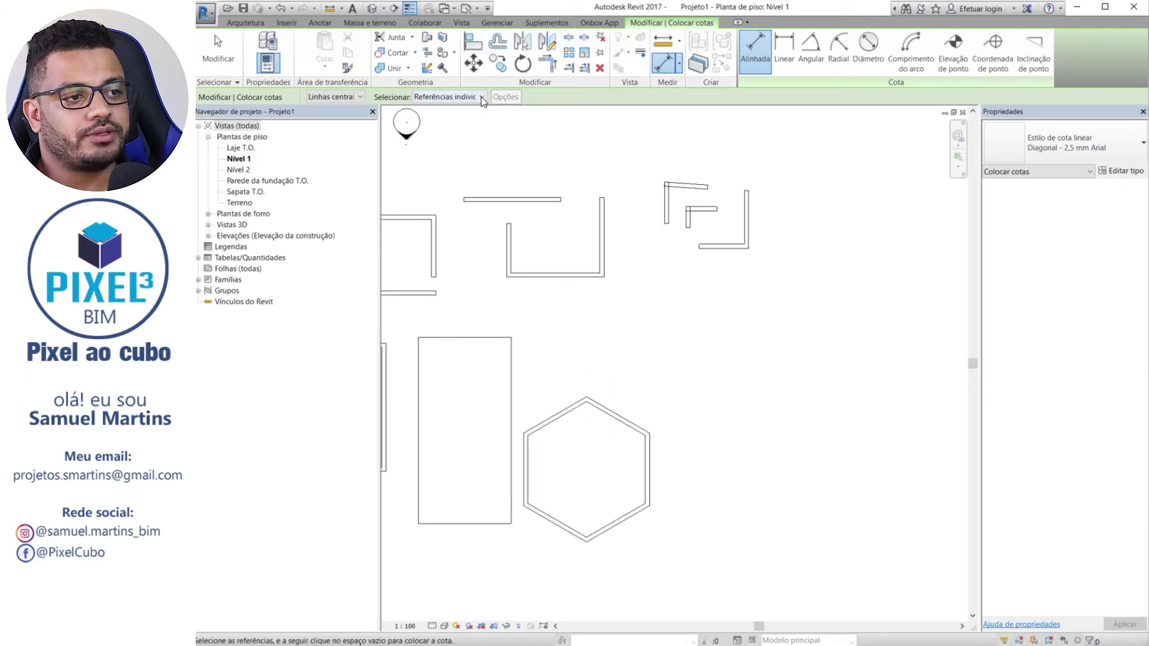
click(482, 97)
click(475, 120)
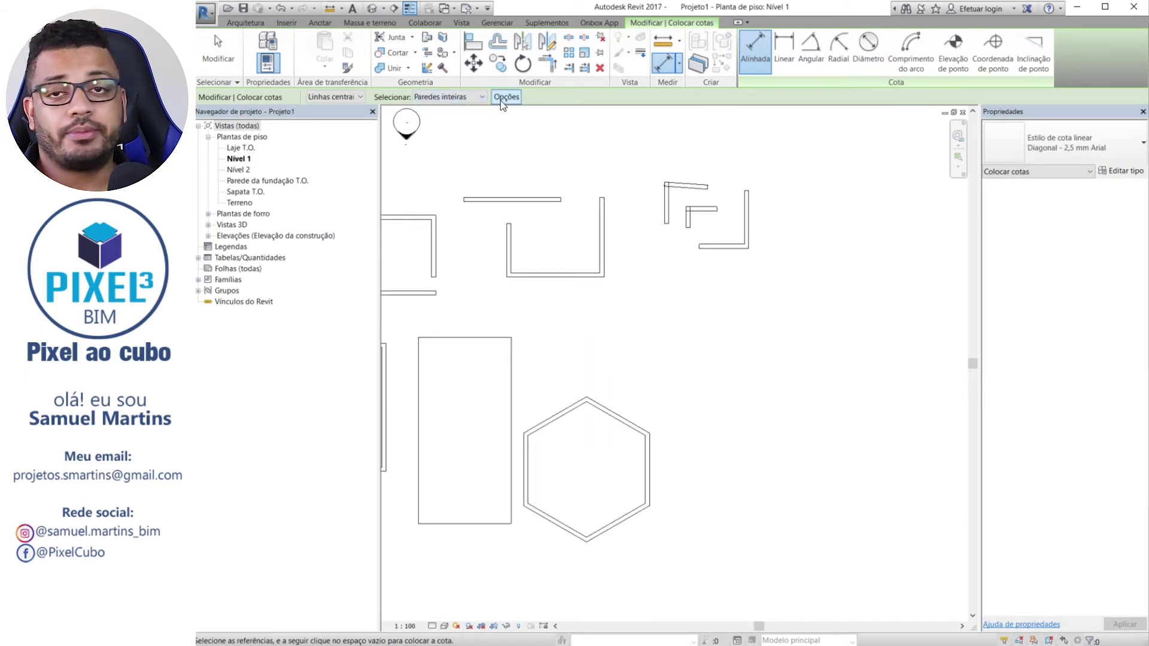
click(504, 97)
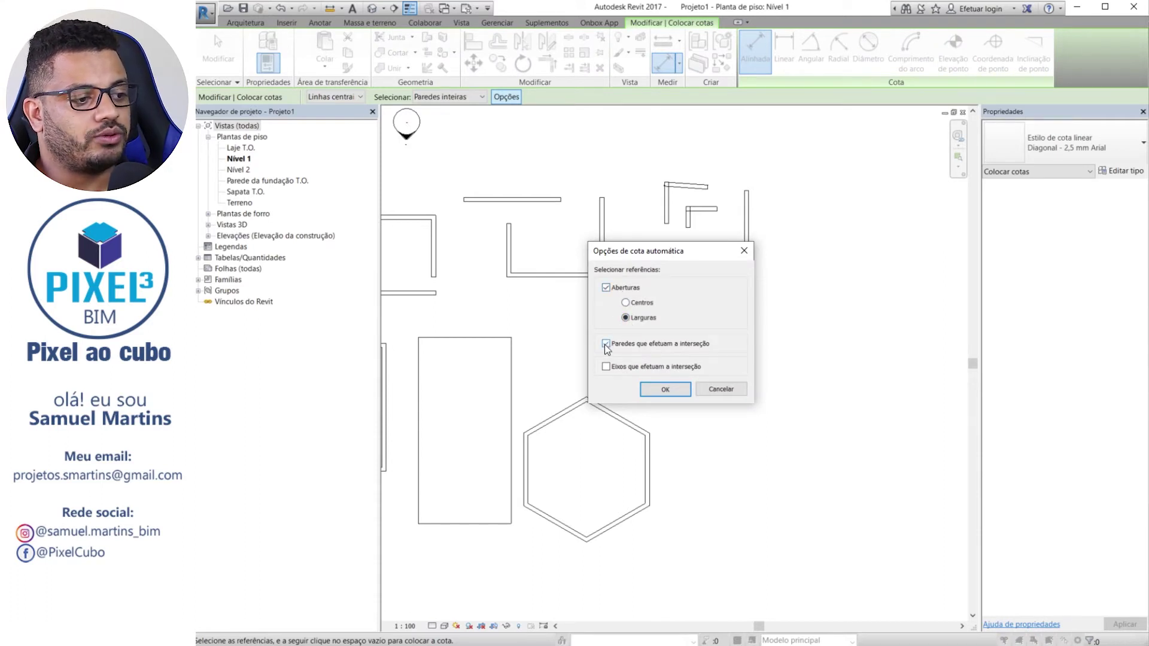
click(665, 390)
Dimension the left wall of the square room by its intersecting walls' centrelines, placing the dimension outside on the left
scroll(740, 280, down, 1)
scroll(563, 277, up, 1)
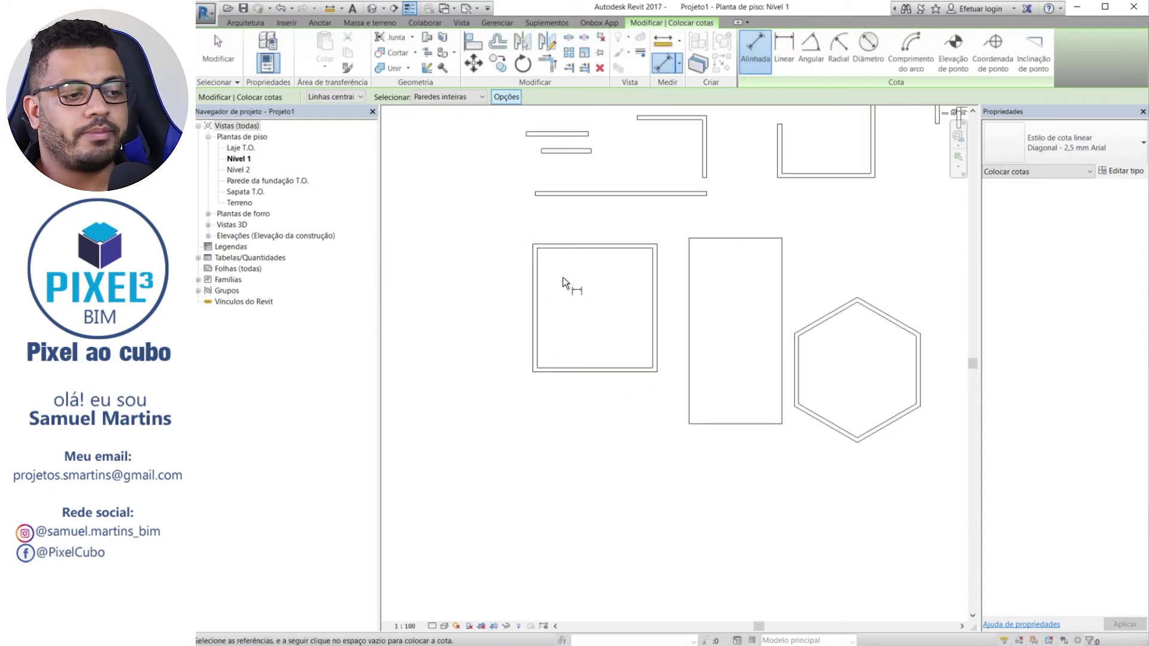
scroll(563, 278, up, 2)
click(534, 271)
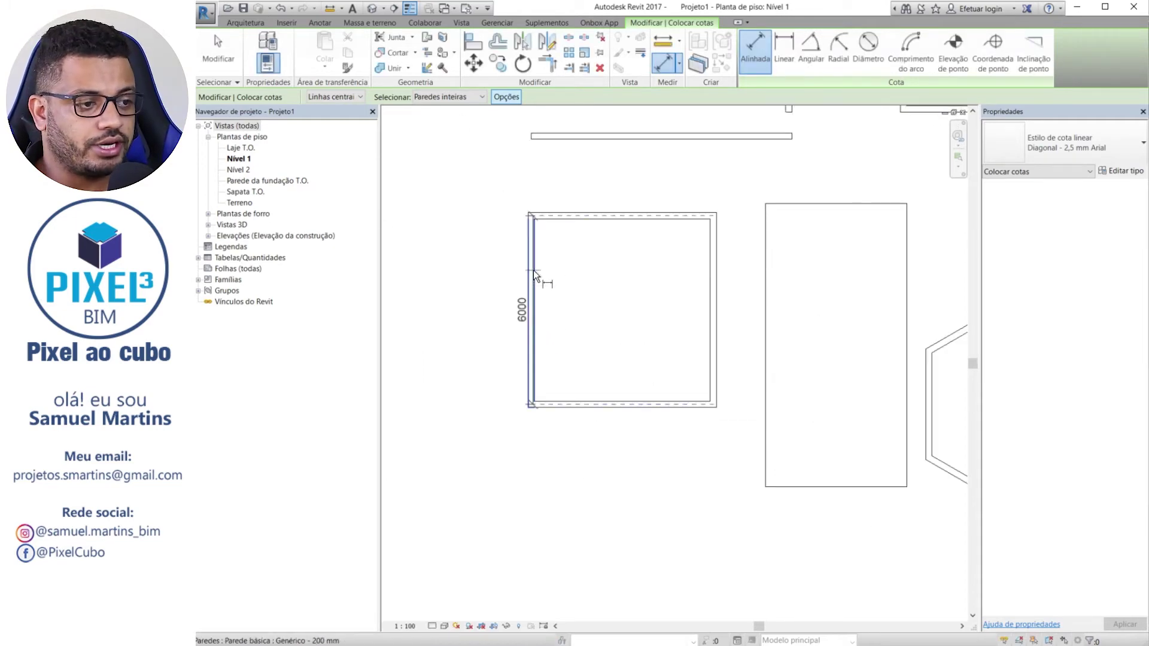
scroll(519, 270, up, 2)
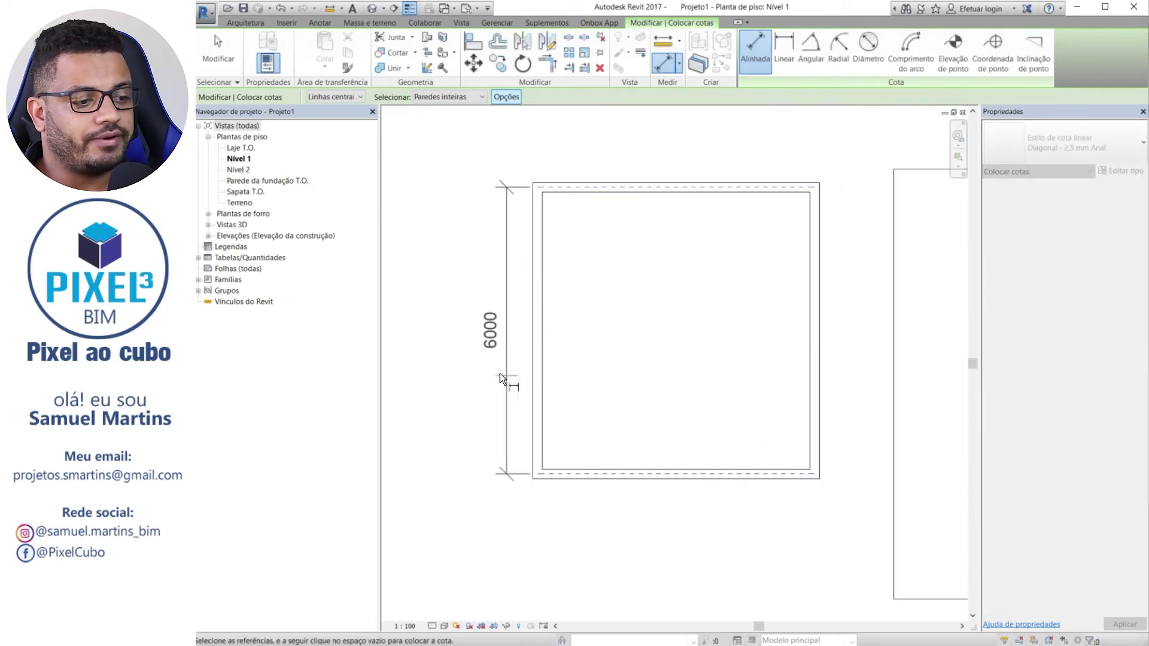
click(507, 371)
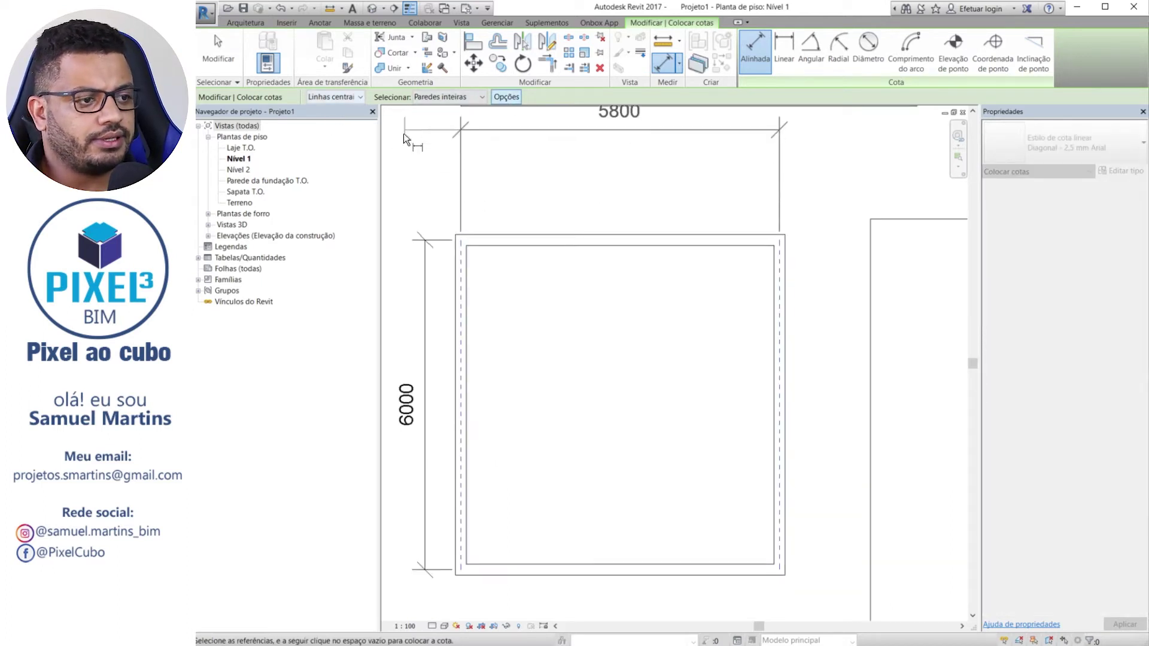
Change the dimension's wall reference to Faces da parede and dimension the square room's upper wall, placing the dimension above it
scroll(599, 194, down, 1)
click(360, 96)
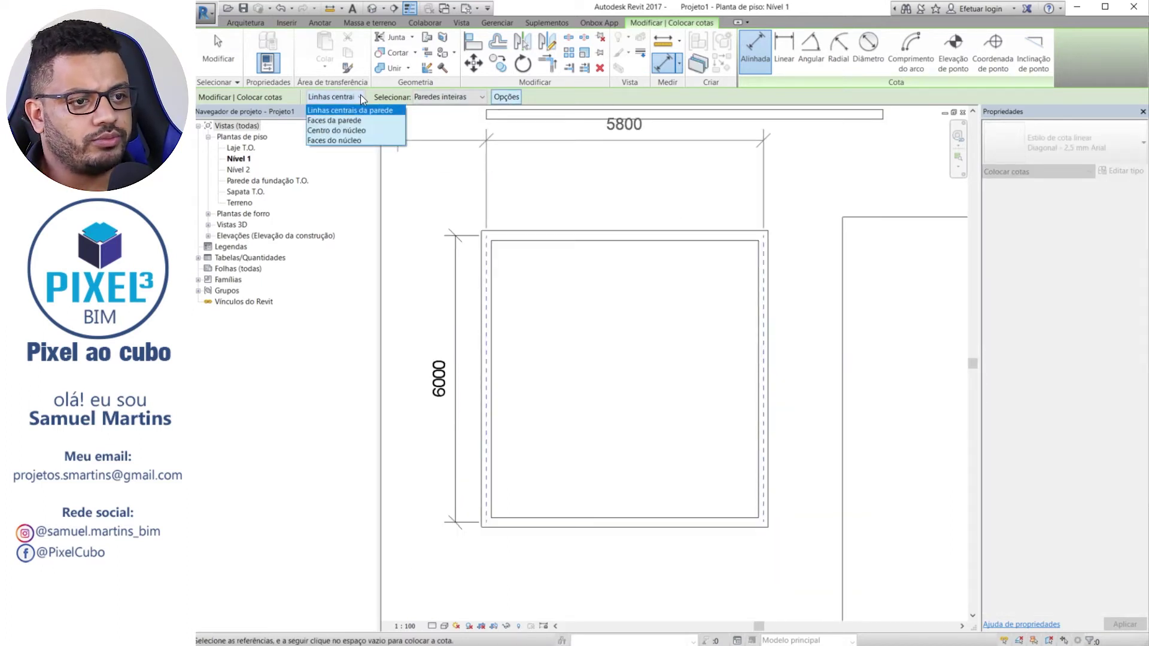
click(341, 121)
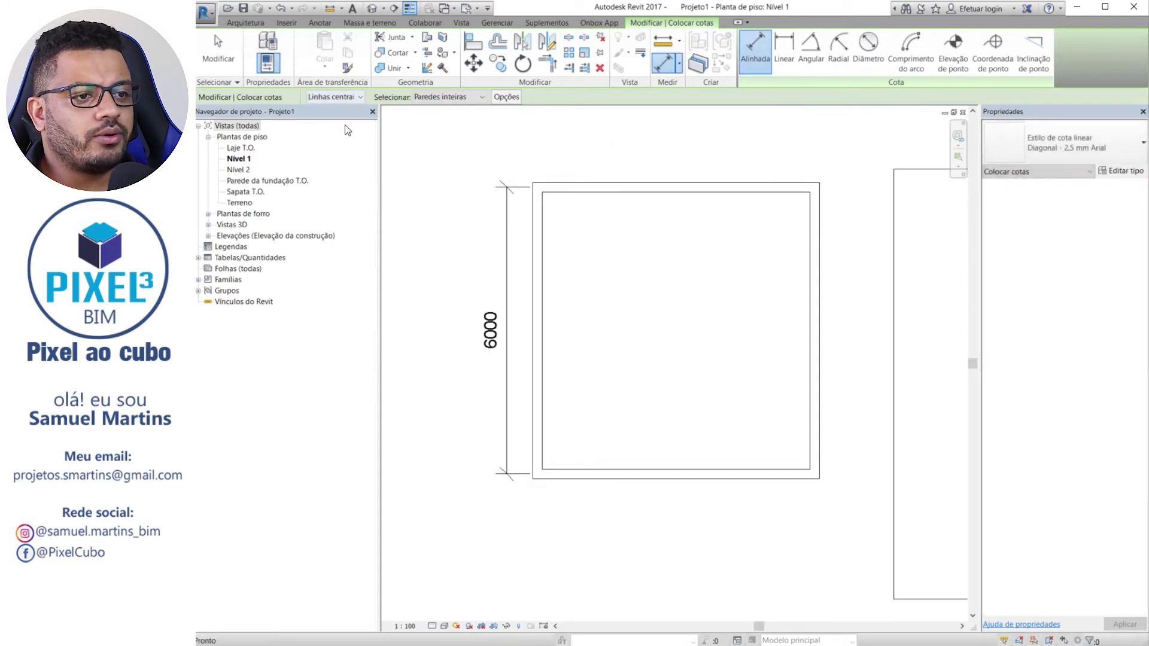
click(359, 97)
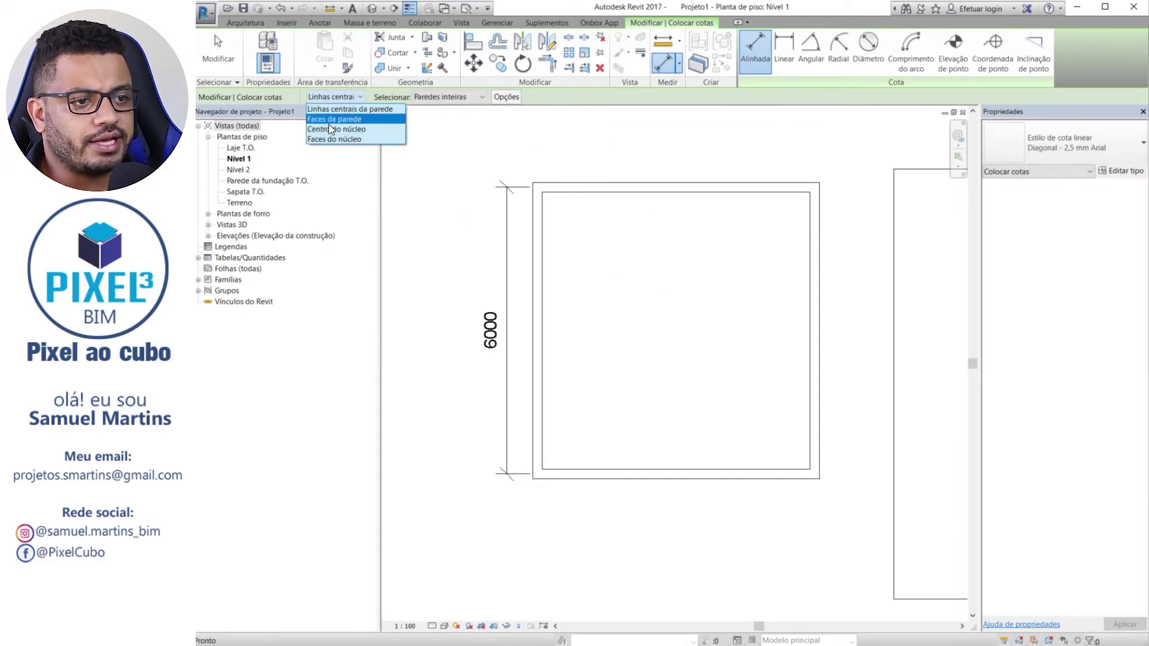
click(331, 120)
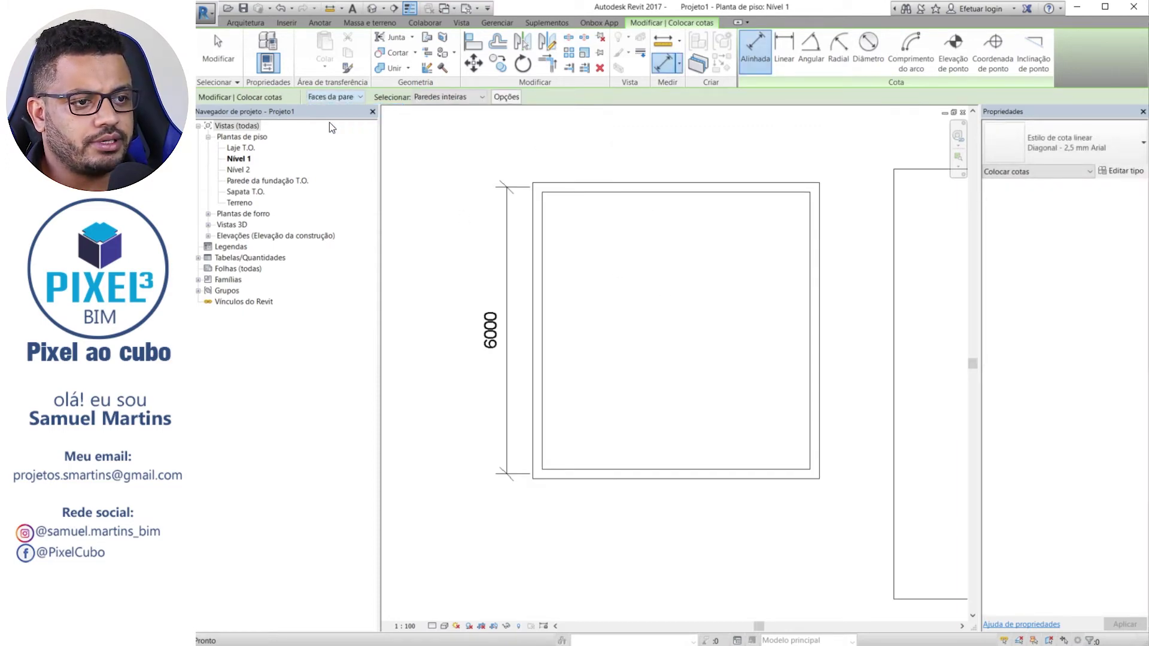
click(677, 191)
scroll(642, 174, up, 1)
click(645, 150)
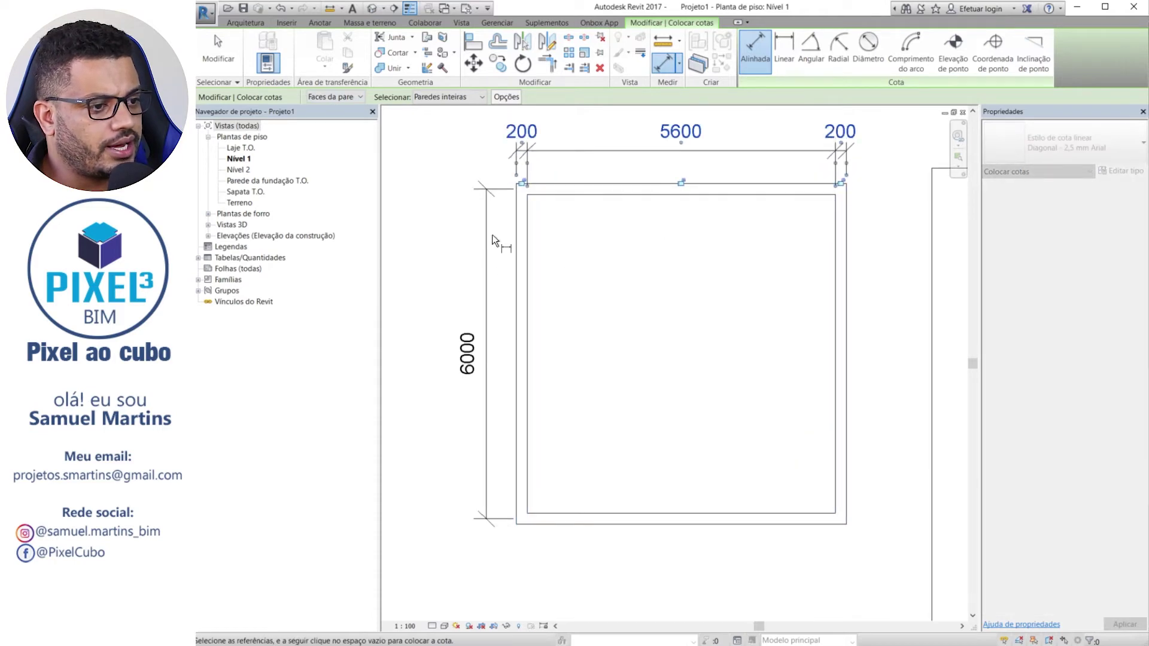
scroll(790, 347, down, 5)
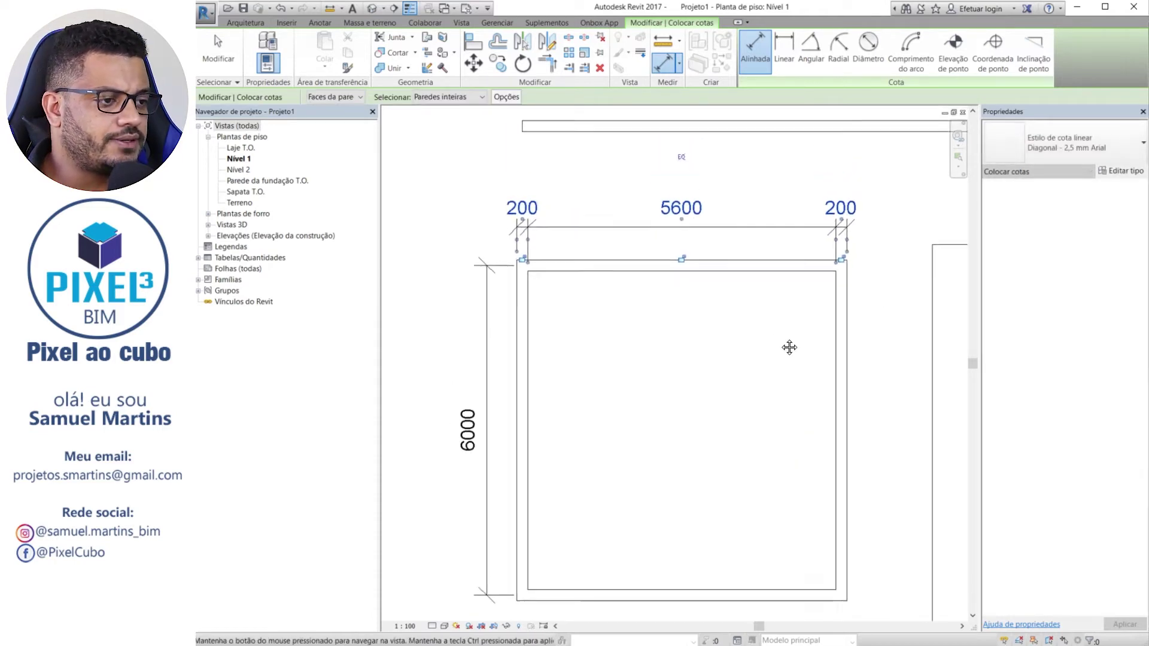
middle_drag(567, 229, 569, 264)
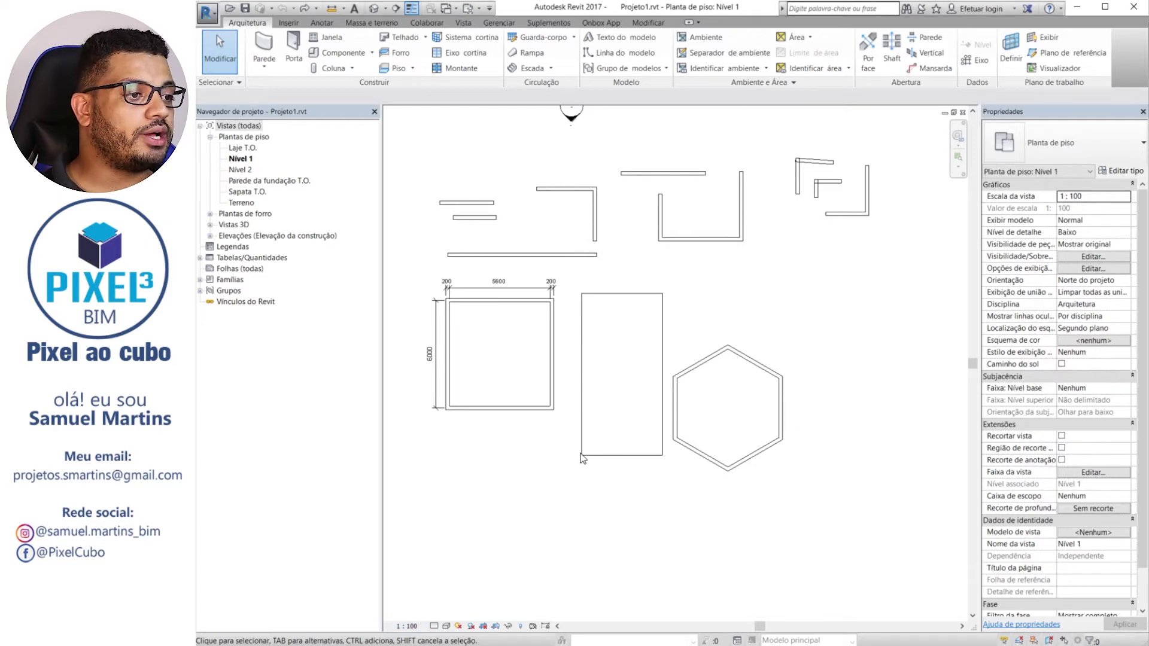
Set the floor plan's view scale to 1:50, compare the dimension text size, and set the scale back to 1:100
scroll(581, 450, down, 1)
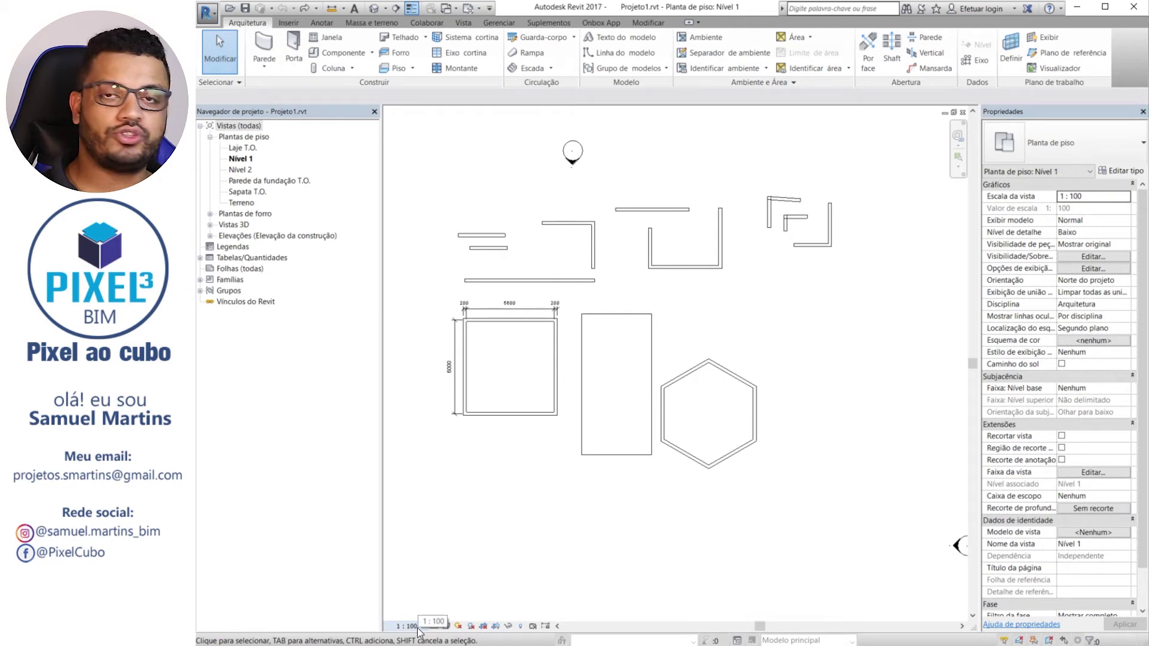
click(418, 627)
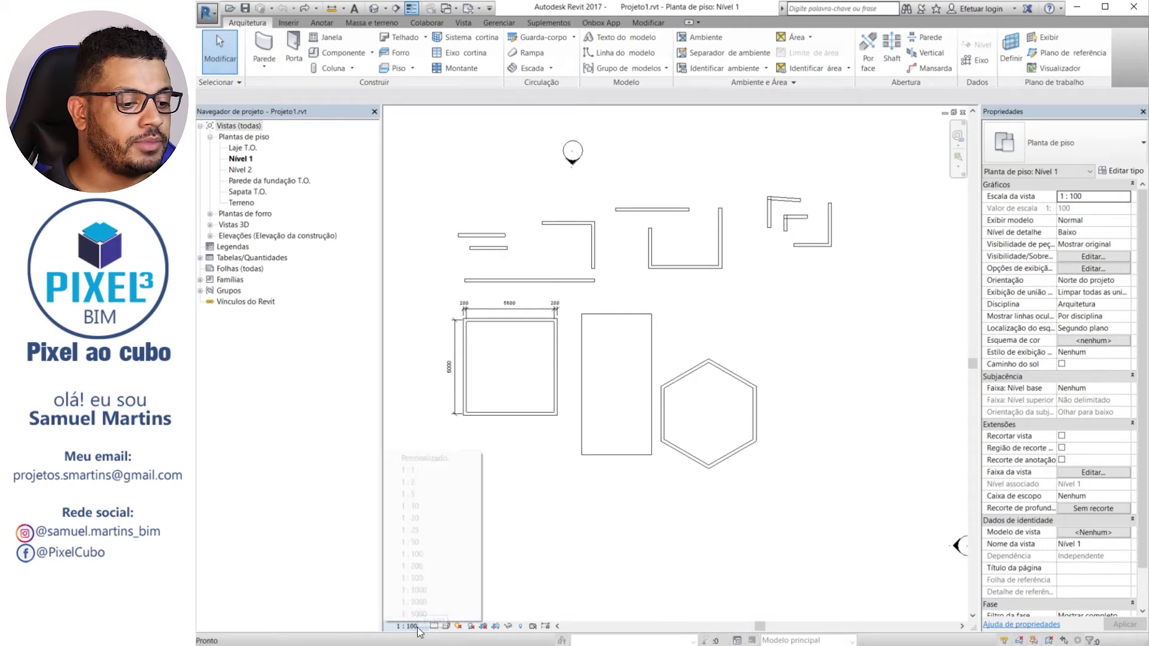
click(435, 541)
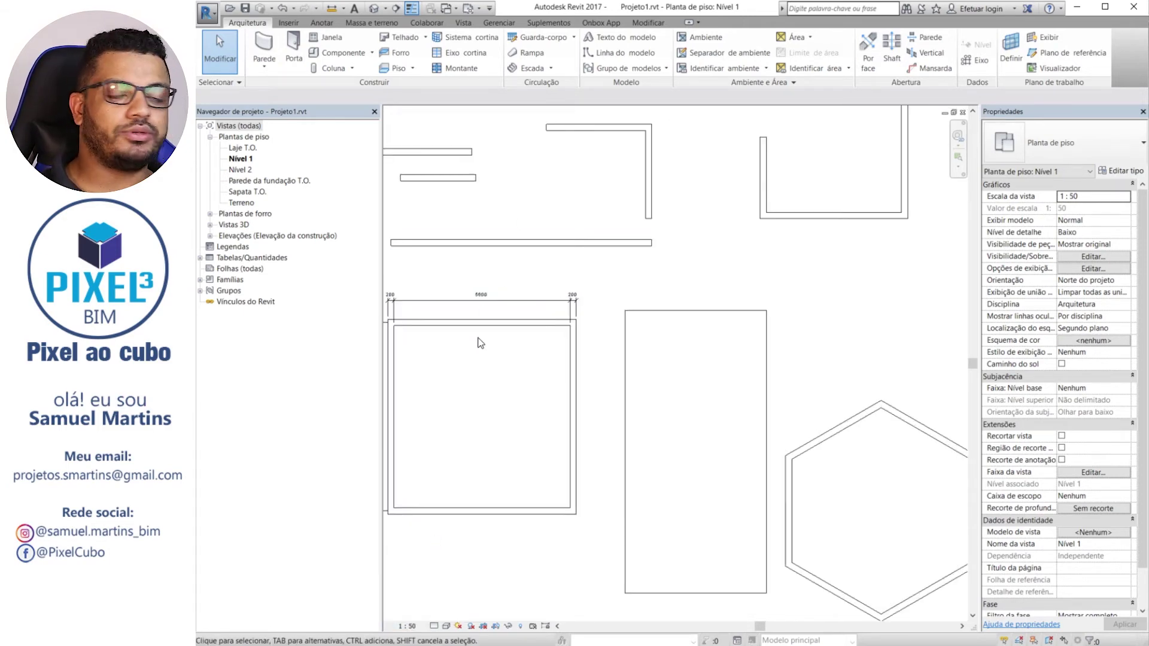
middle_drag(486, 330, 548, 348)
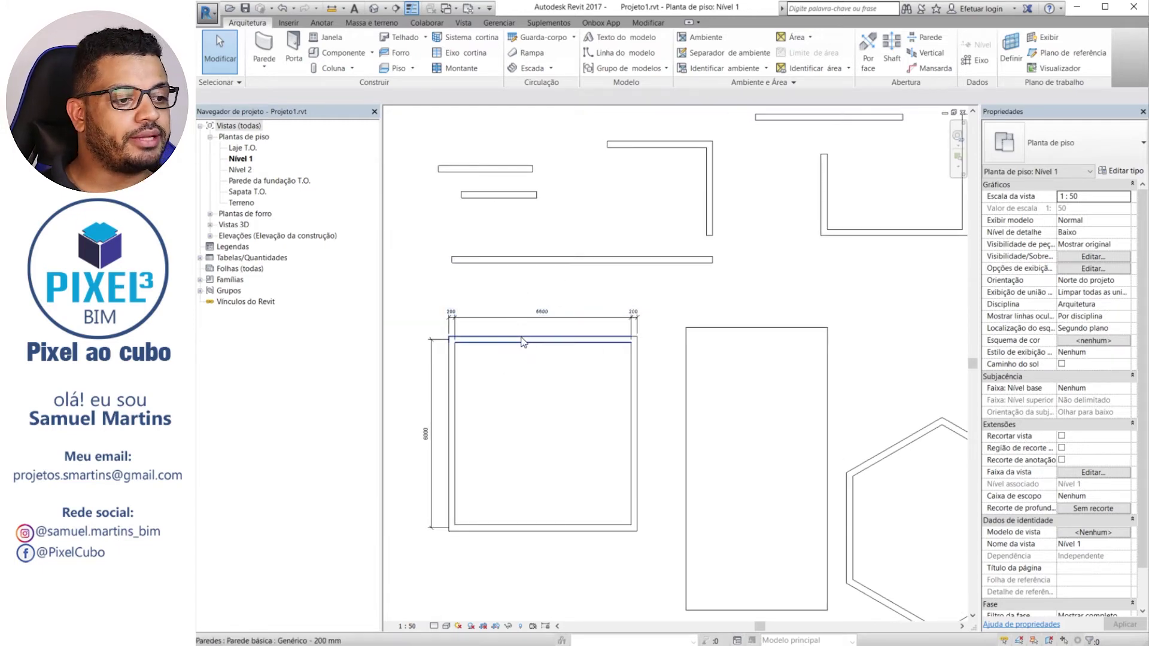
click(409, 626)
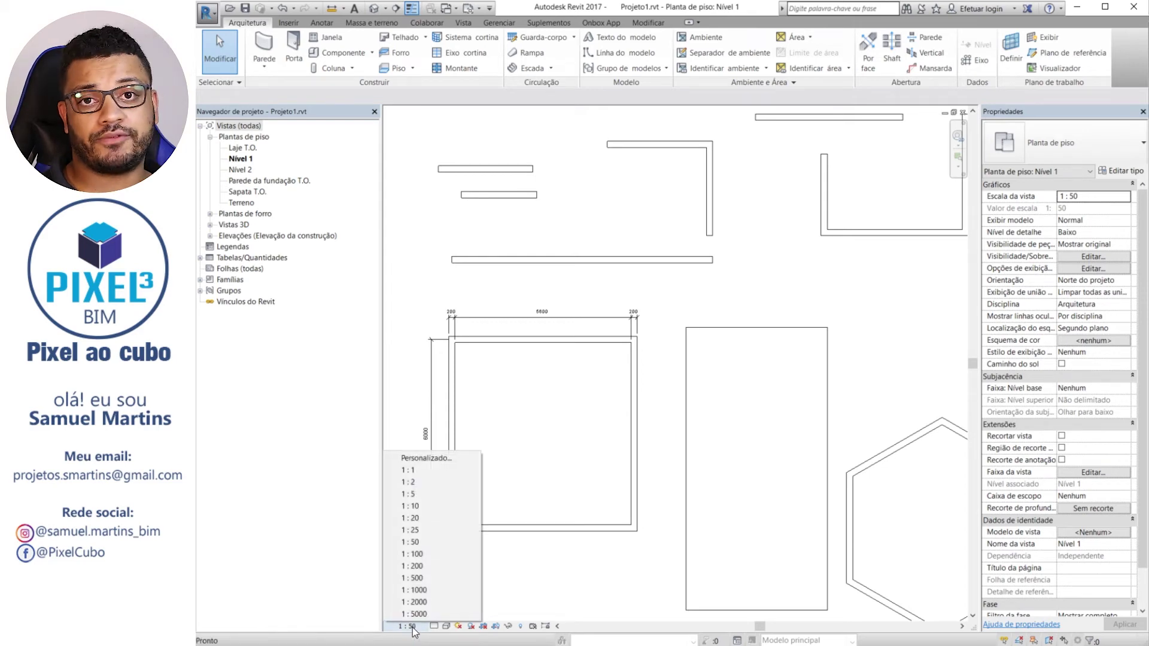
click(431, 555)
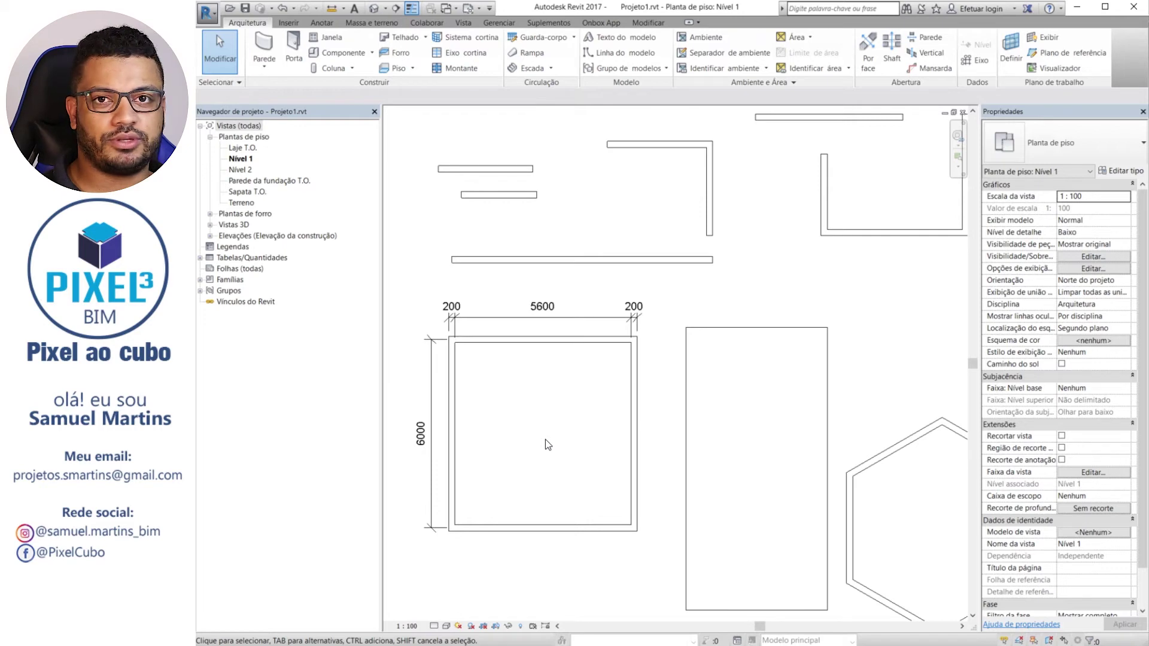
Apply a custom view scale (Personalizado) of 1:75 to the Nível 1 floor plan
click(409, 626)
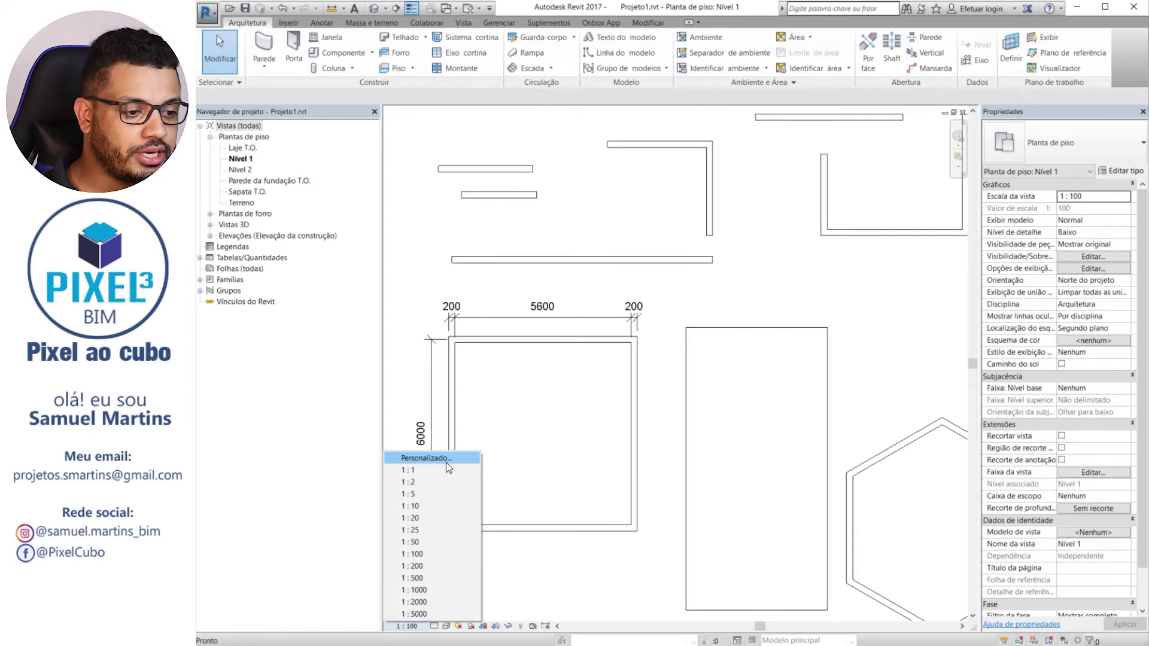
click(446, 462)
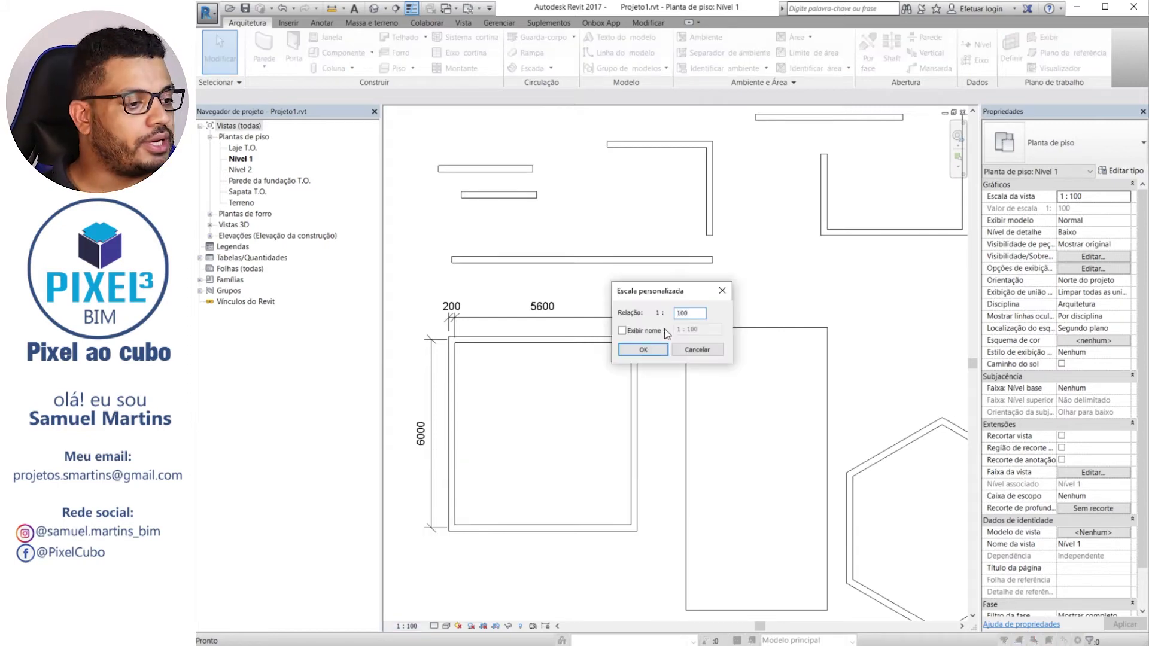
drag(688, 313, 637, 310)
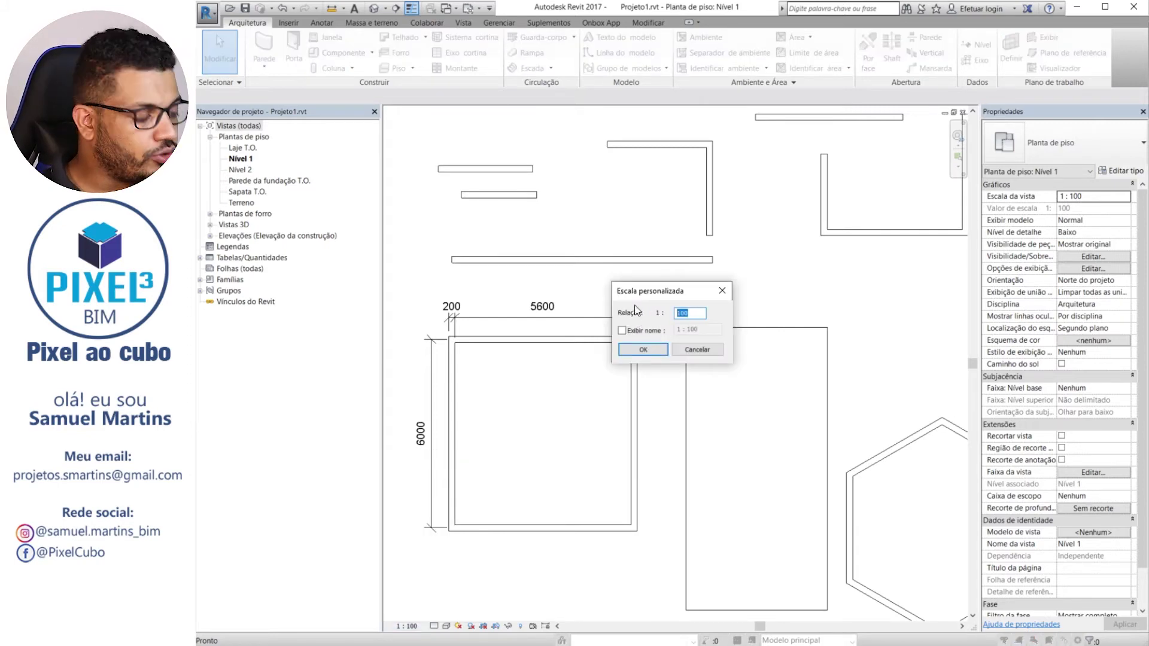
text(75)
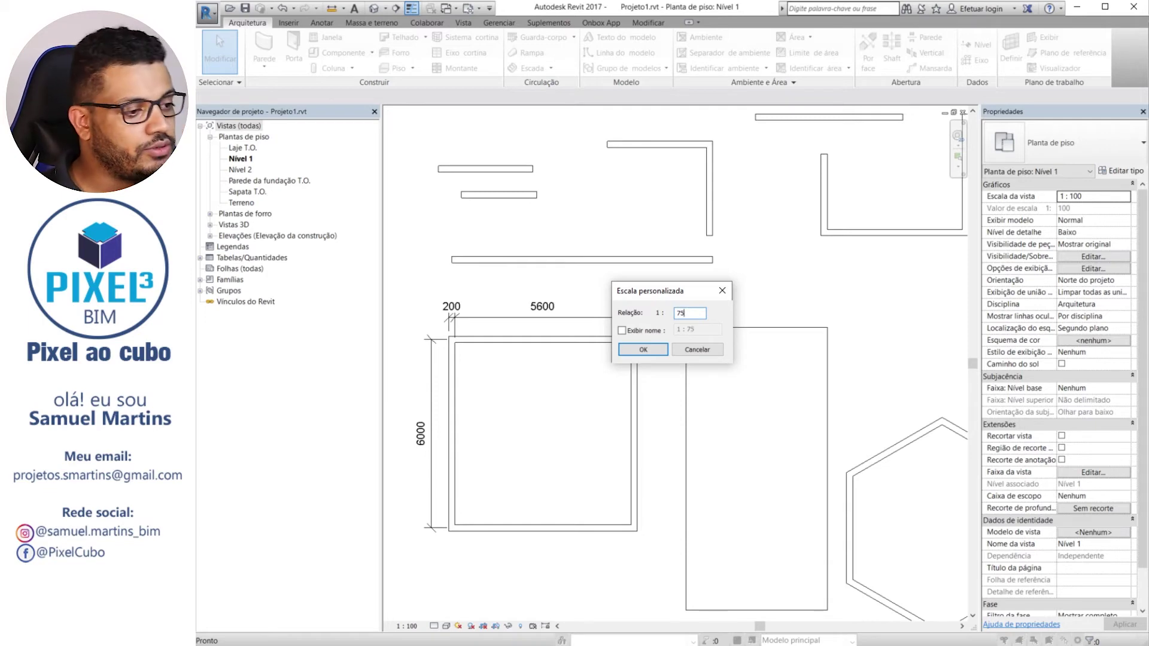
click(659, 348)
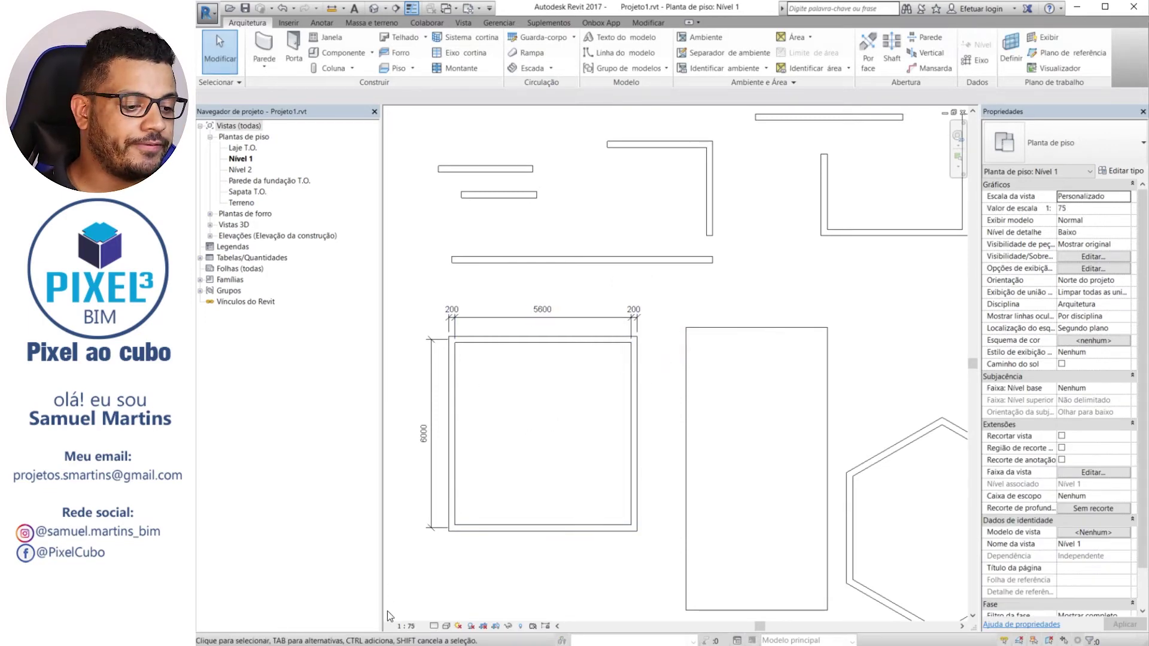
Set the Nível 1 floor plan's view scale to 1:100 and its detail level to Alto
click(407, 627)
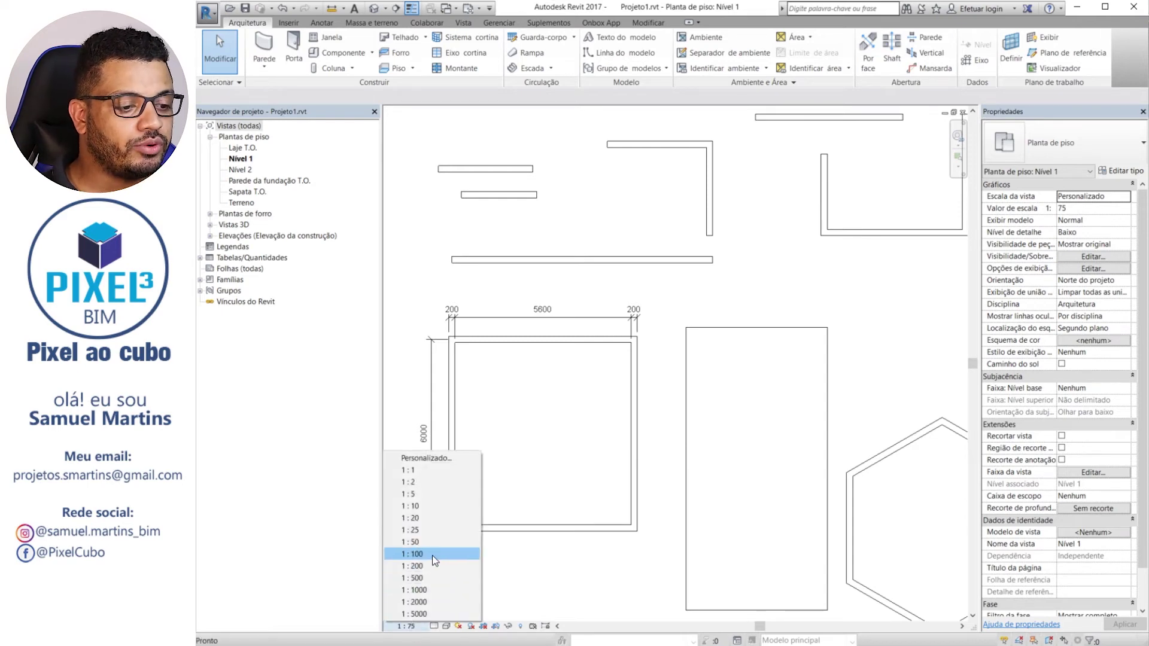
click(432, 556)
scroll(538, 428, down, 3)
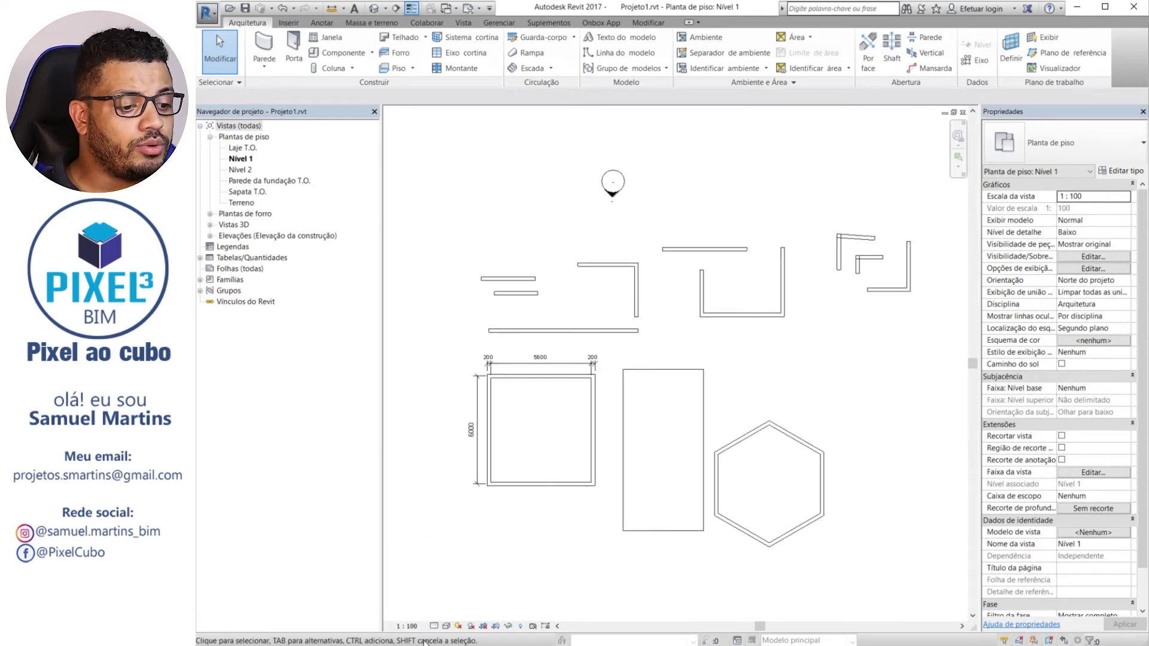
scroll(531, 493, up, 3)
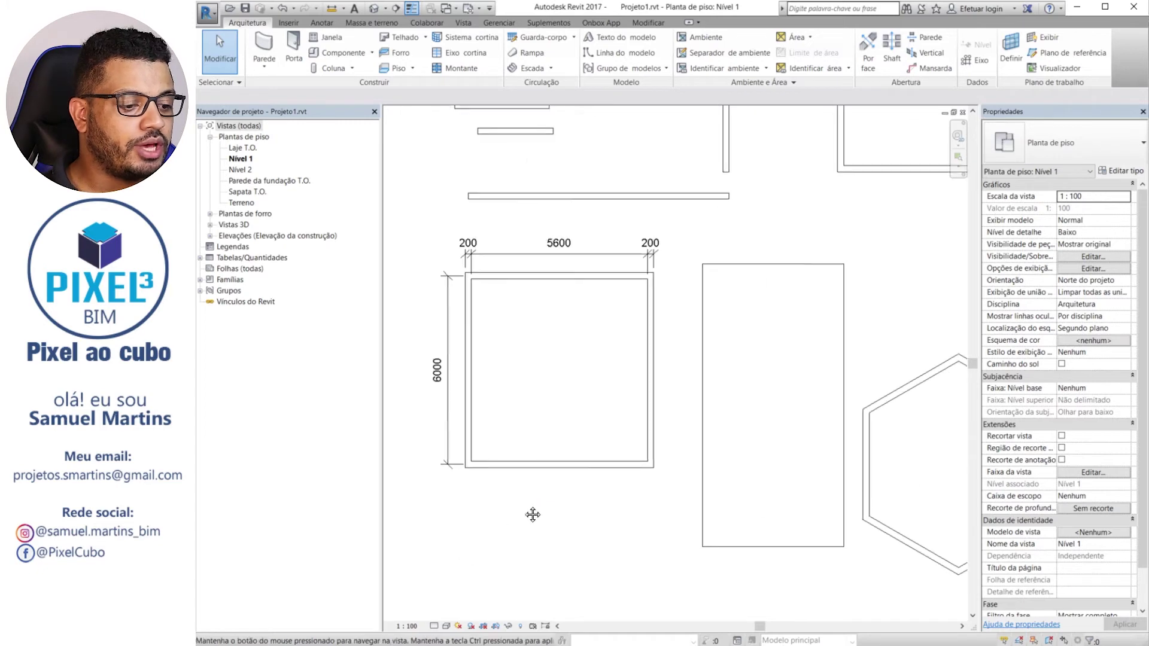
middle_drag(533, 515, 592, 480)
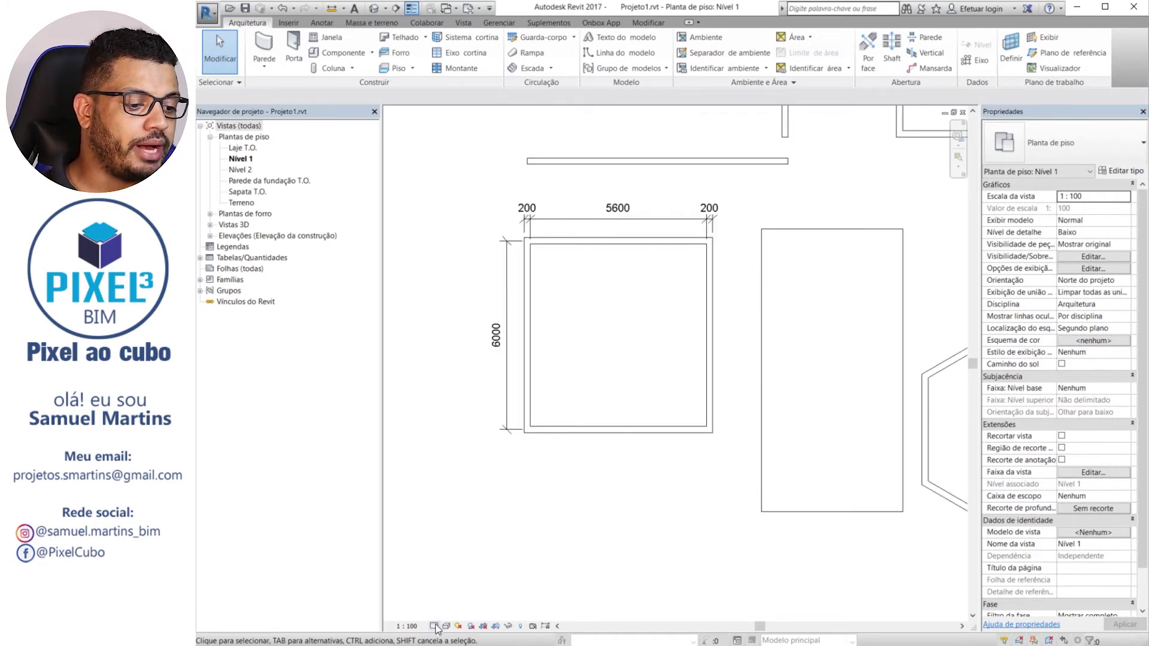
click(434, 626)
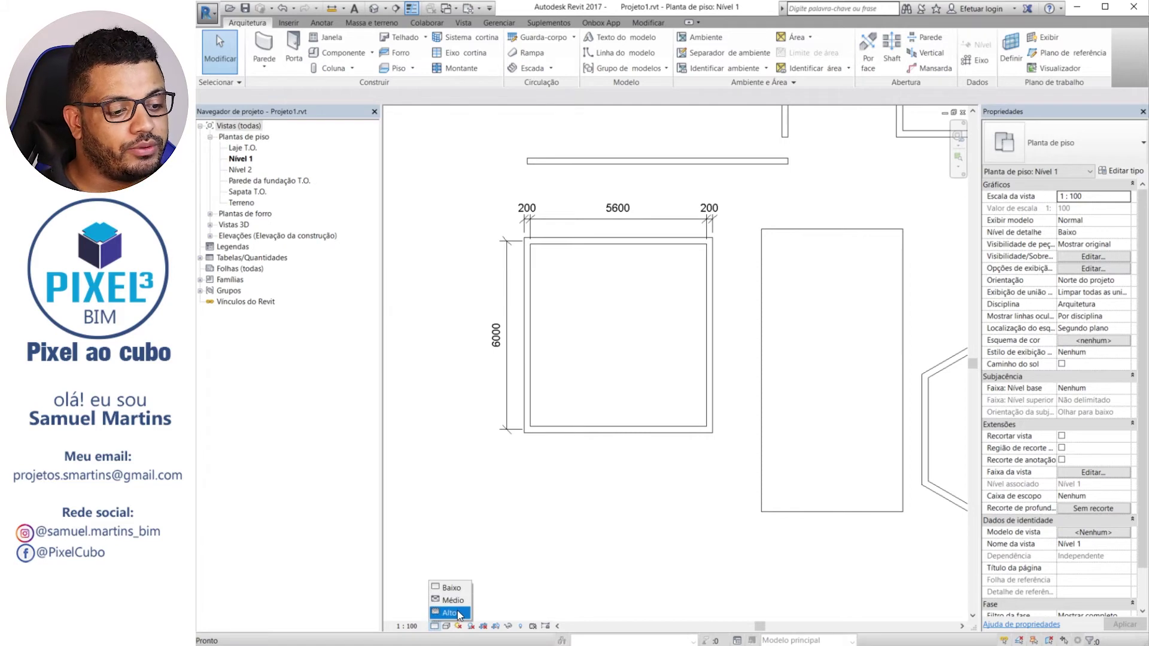
click(457, 611)
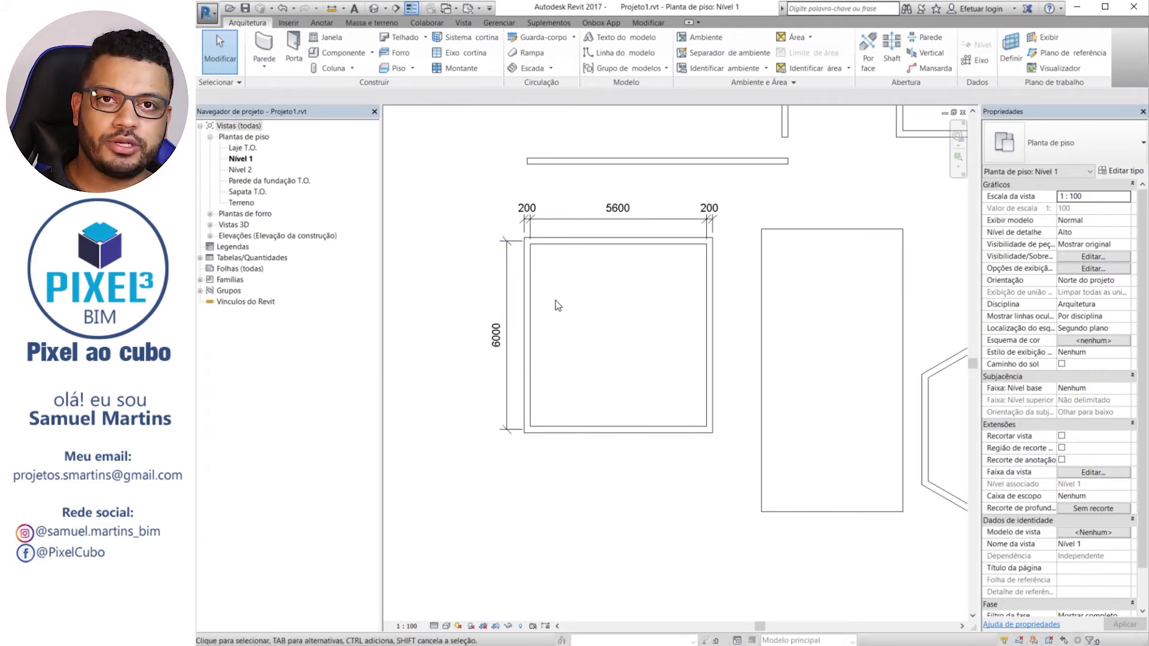
Change the square room's left wall to the type Interior - Assentar blocos 140
scroll(575, 323, up, 2)
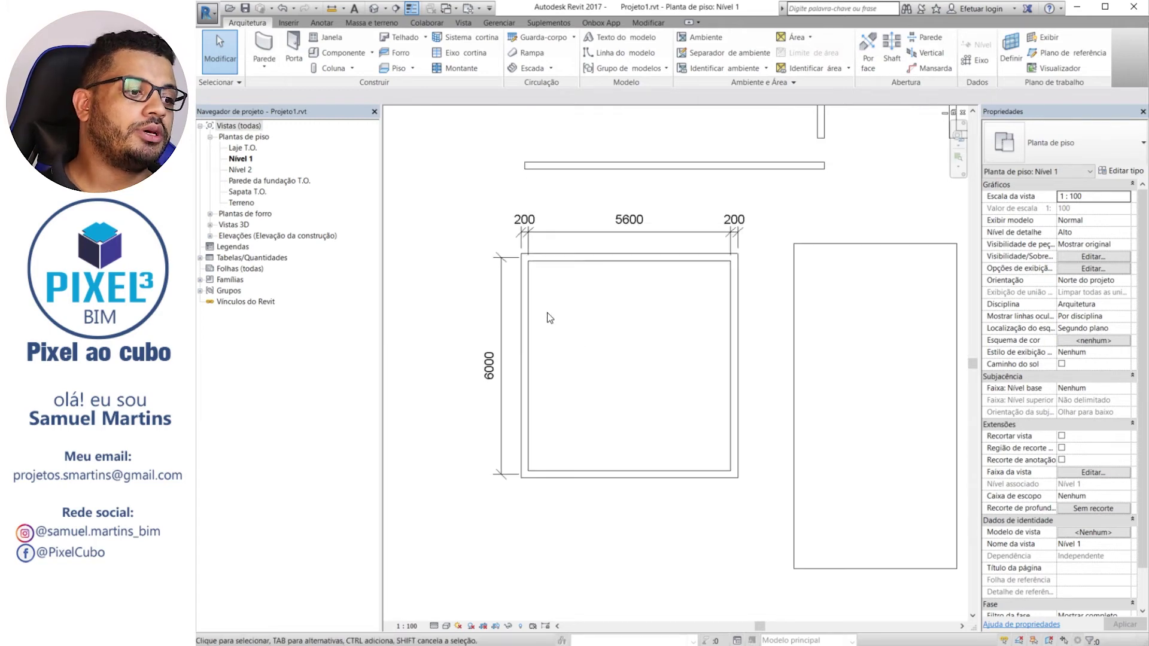
scroll(545, 317, up, 4)
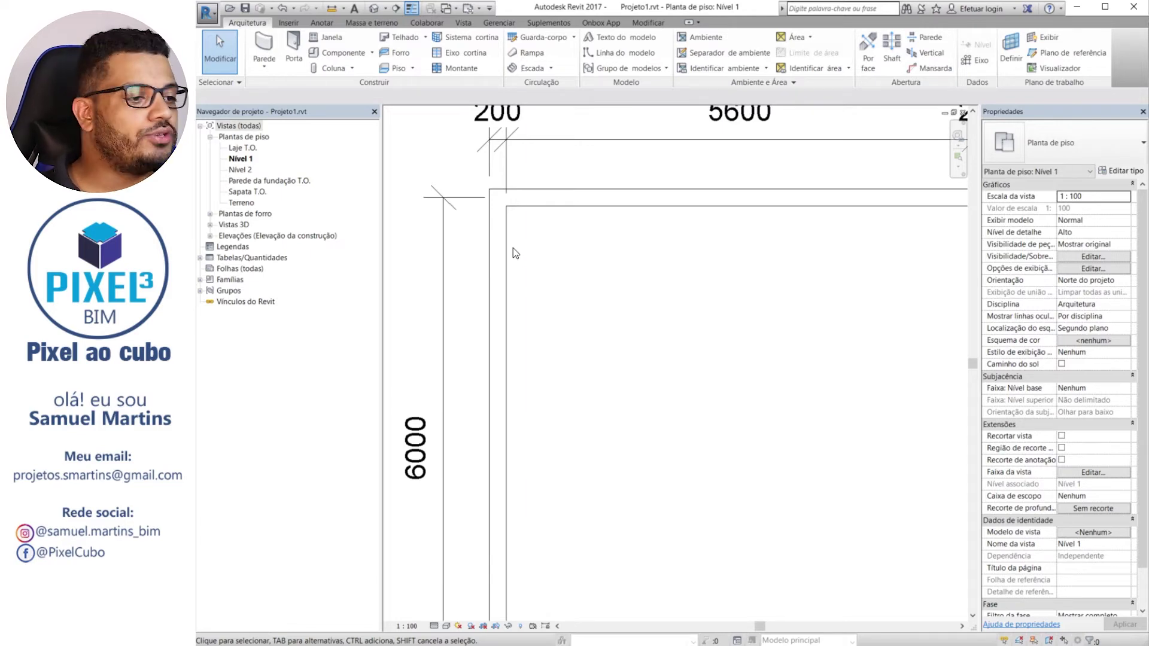
click(513, 293)
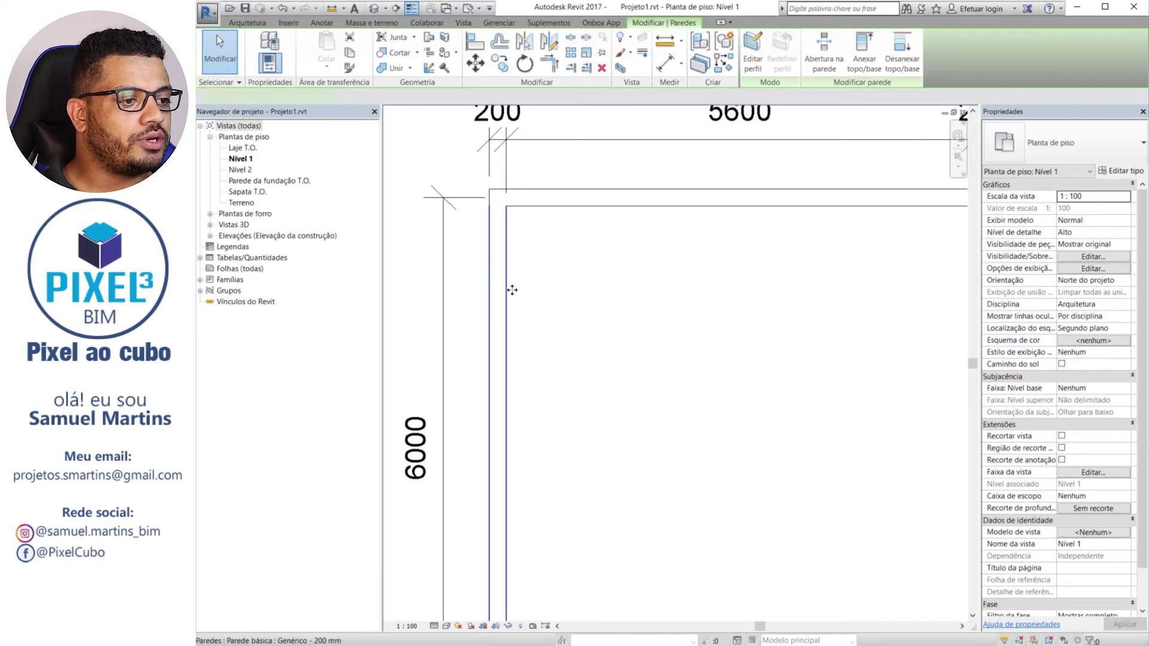
click(1079, 142)
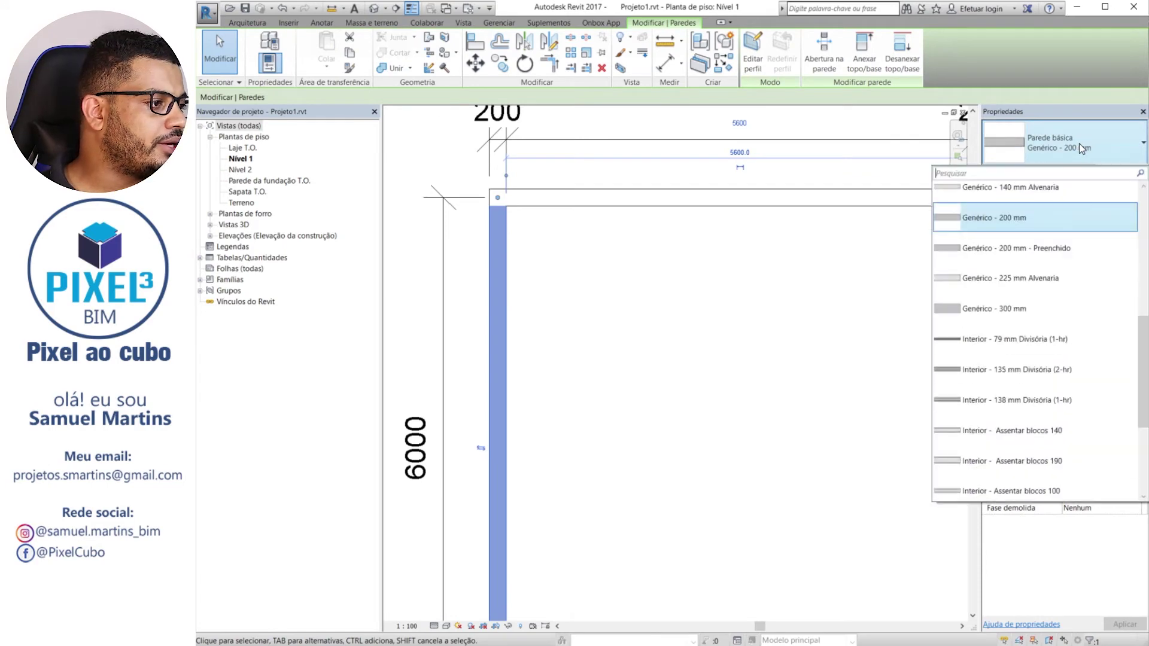
scroll(979, 307, down, 2)
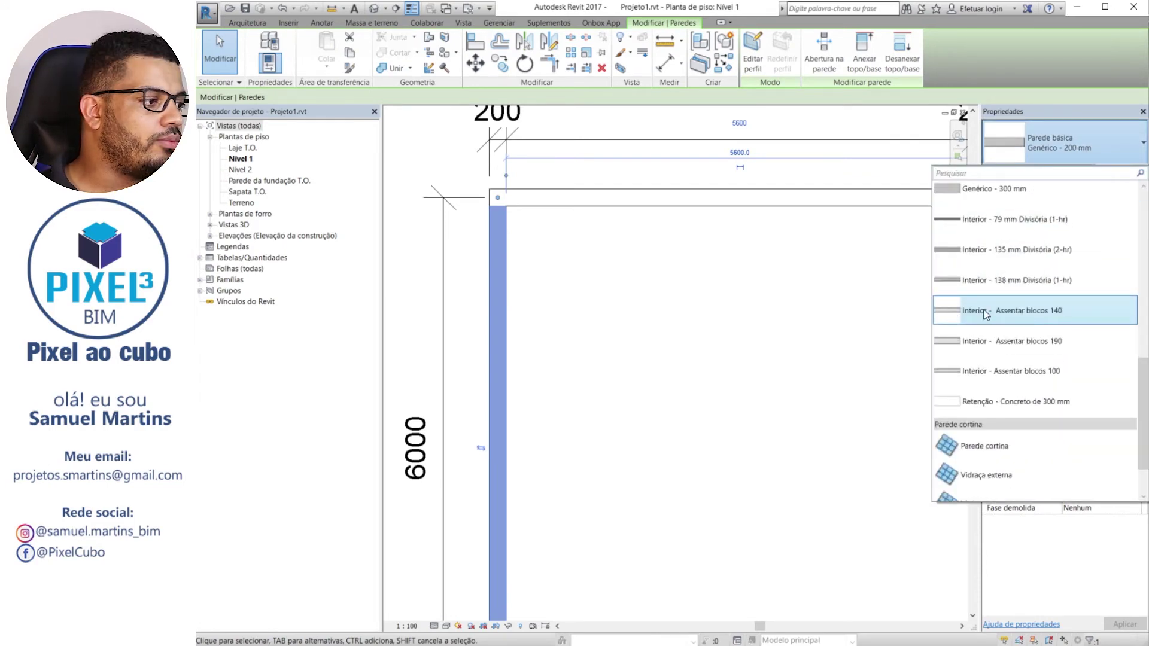
mouse_move(986, 316)
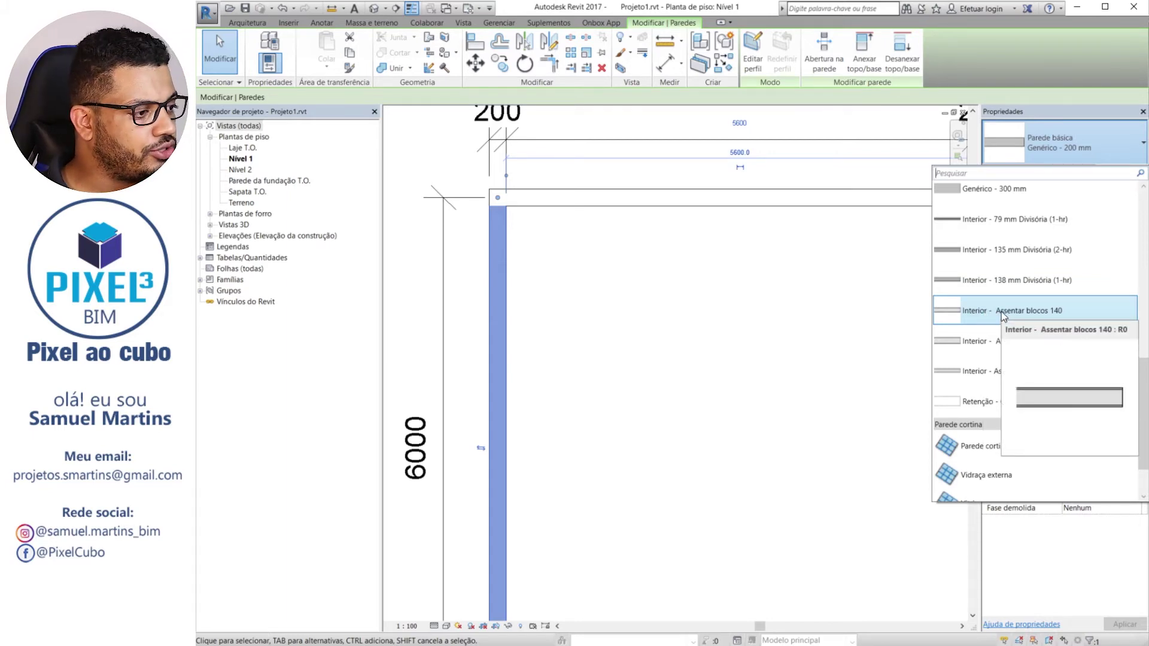
click(1002, 311)
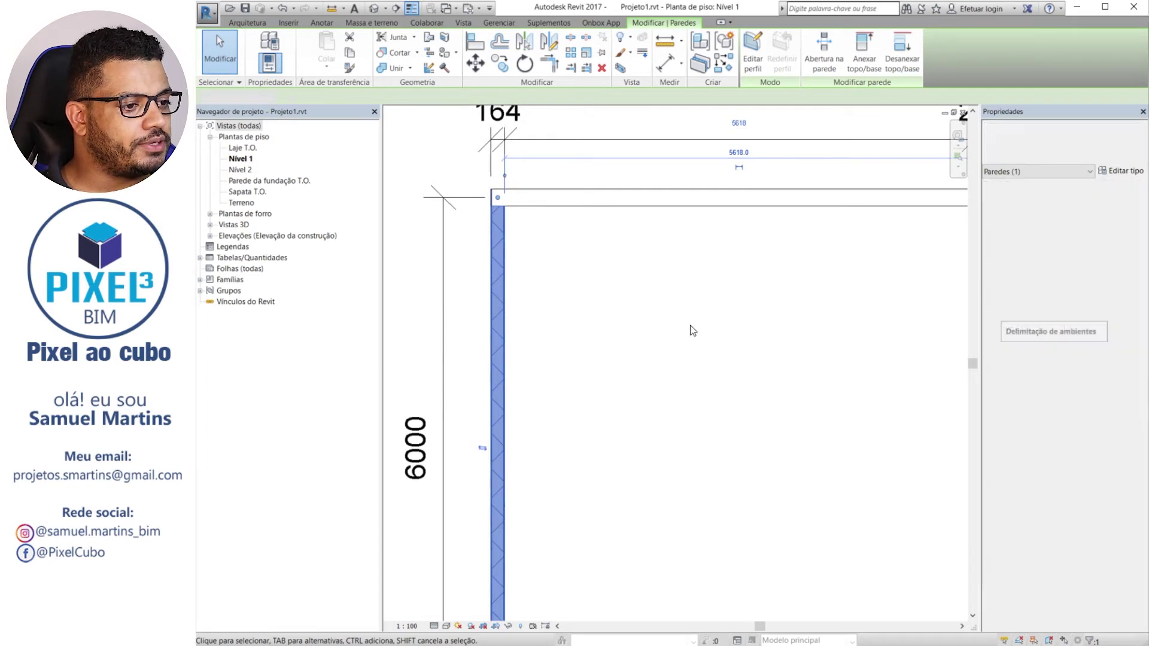
click(691, 325)
Compare the left wall's layers at detail levels Baixo, Médio and Alto, and return the floor plan to Baixo
scroll(518, 223, up, 5)
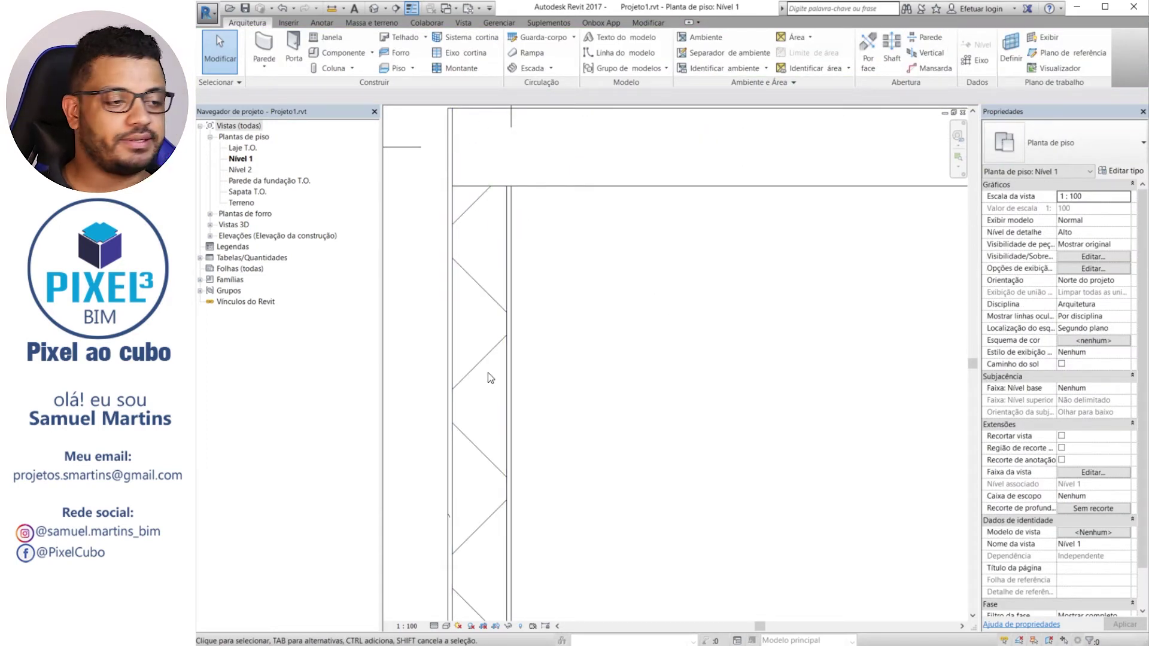
click(435, 626)
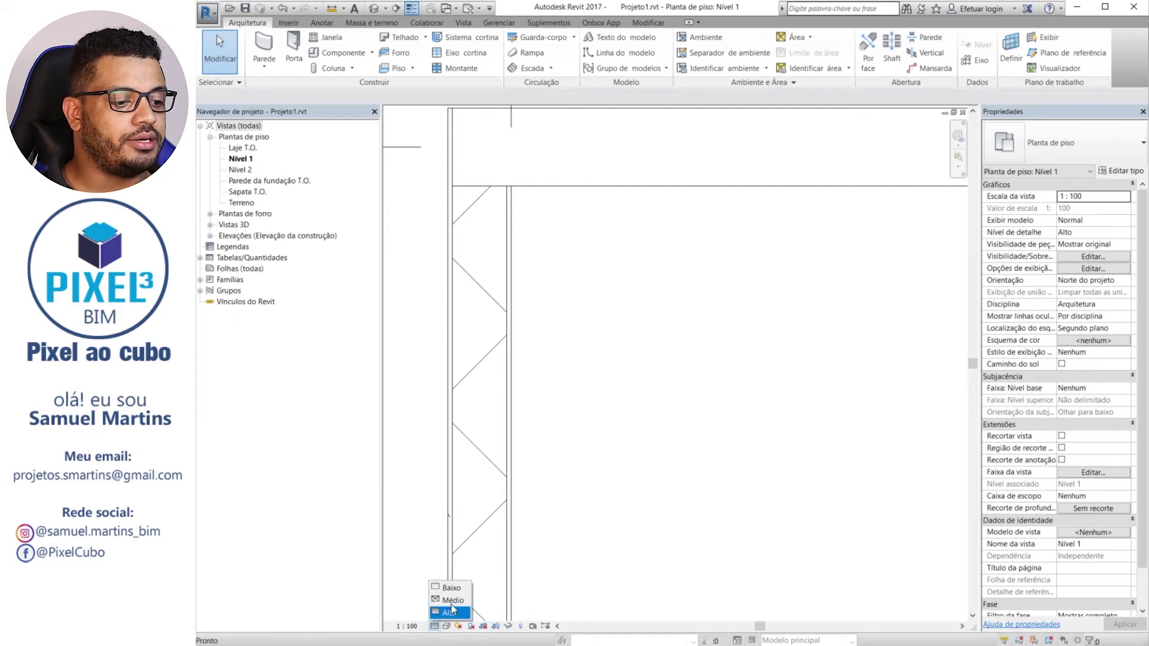
click(456, 590)
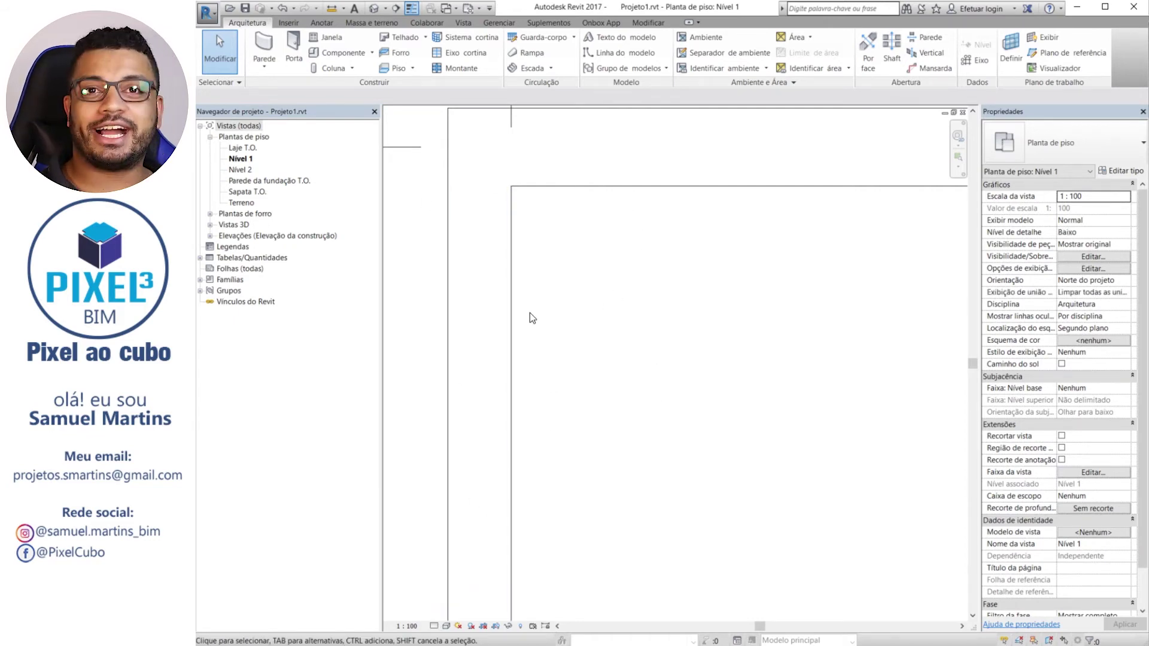
click(436, 627)
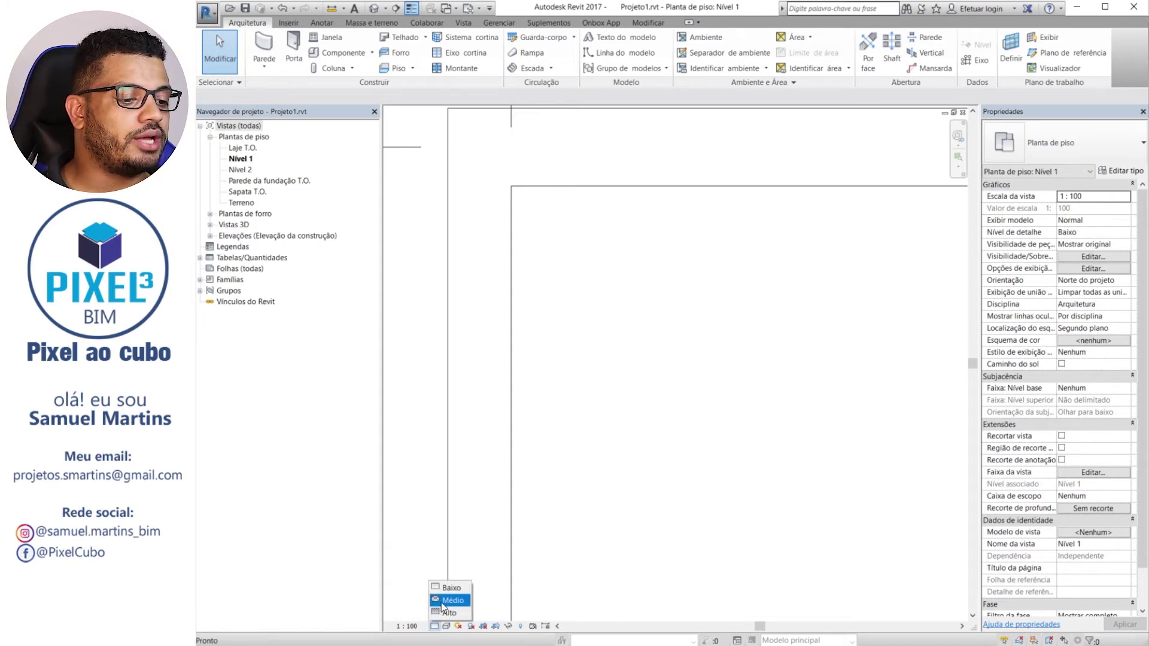
click(452, 601)
click(434, 626)
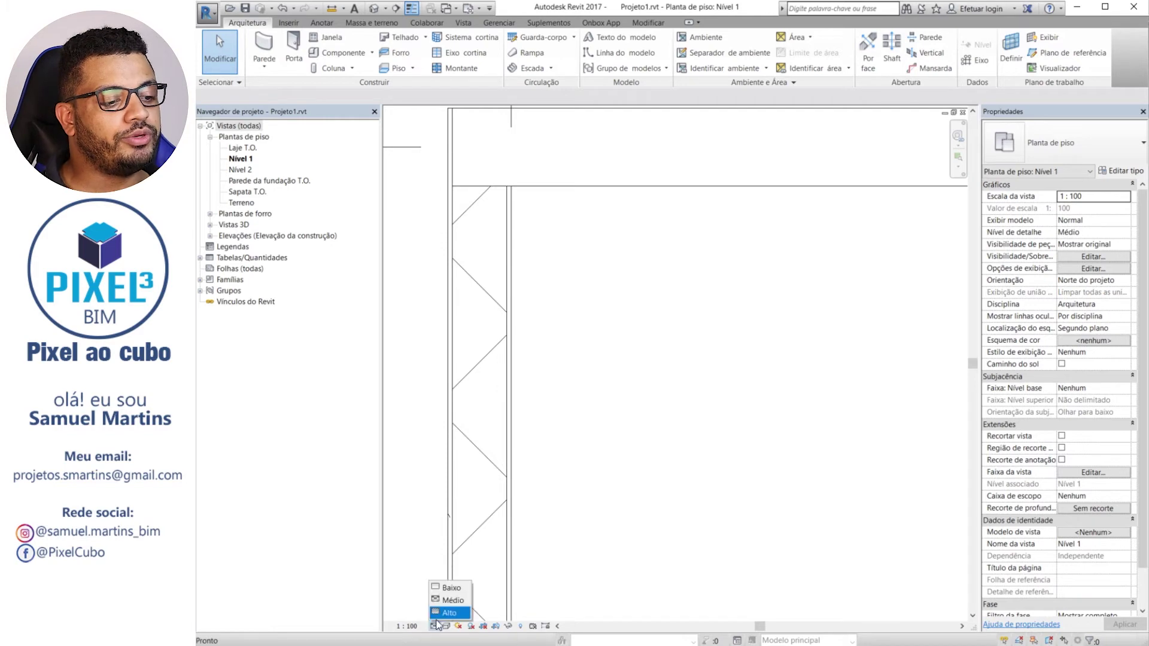
click(445, 617)
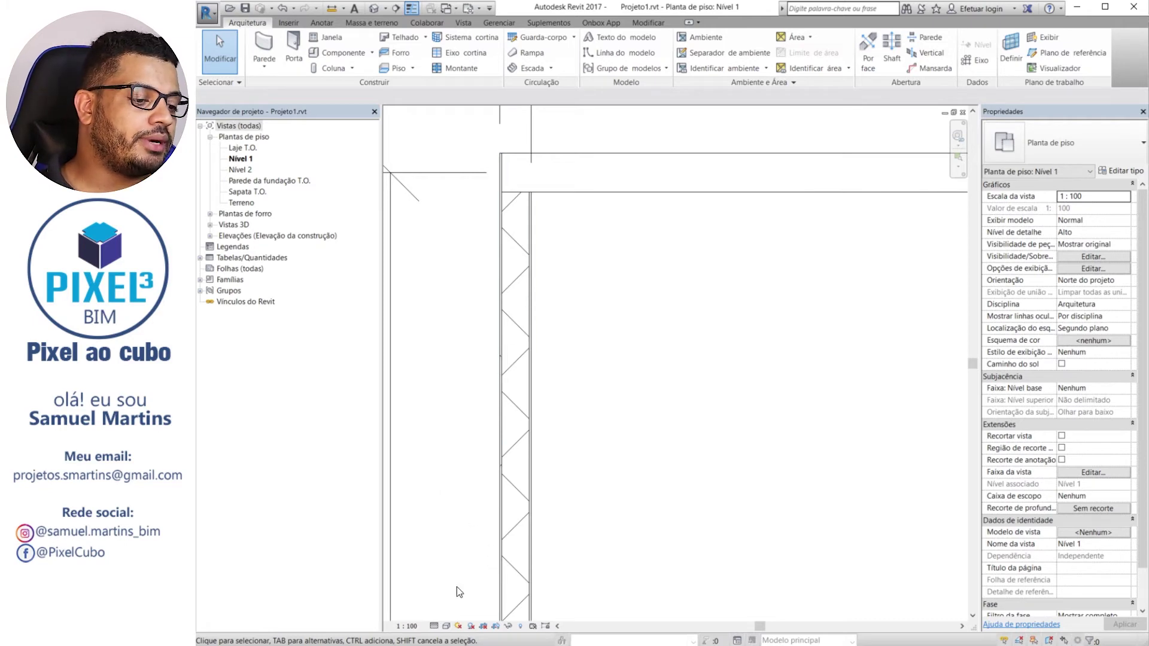
click(435, 626)
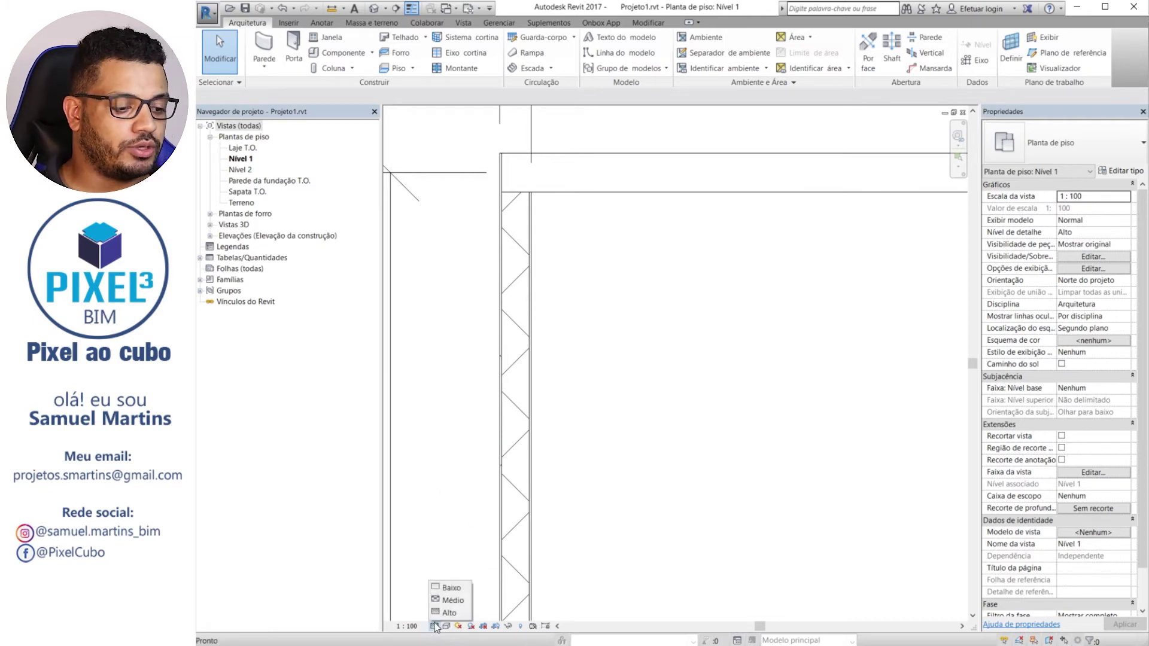
click(449, 590)
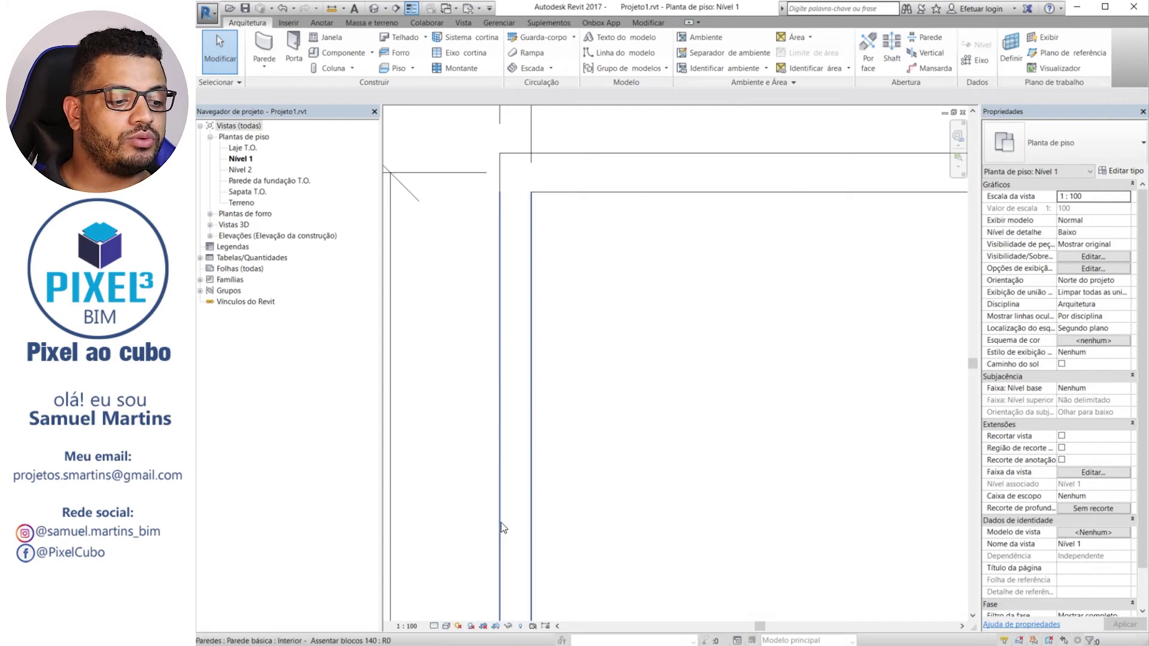
Set the floor plan's visual style to Estrutura de arame and check the square room
click(446, 626)
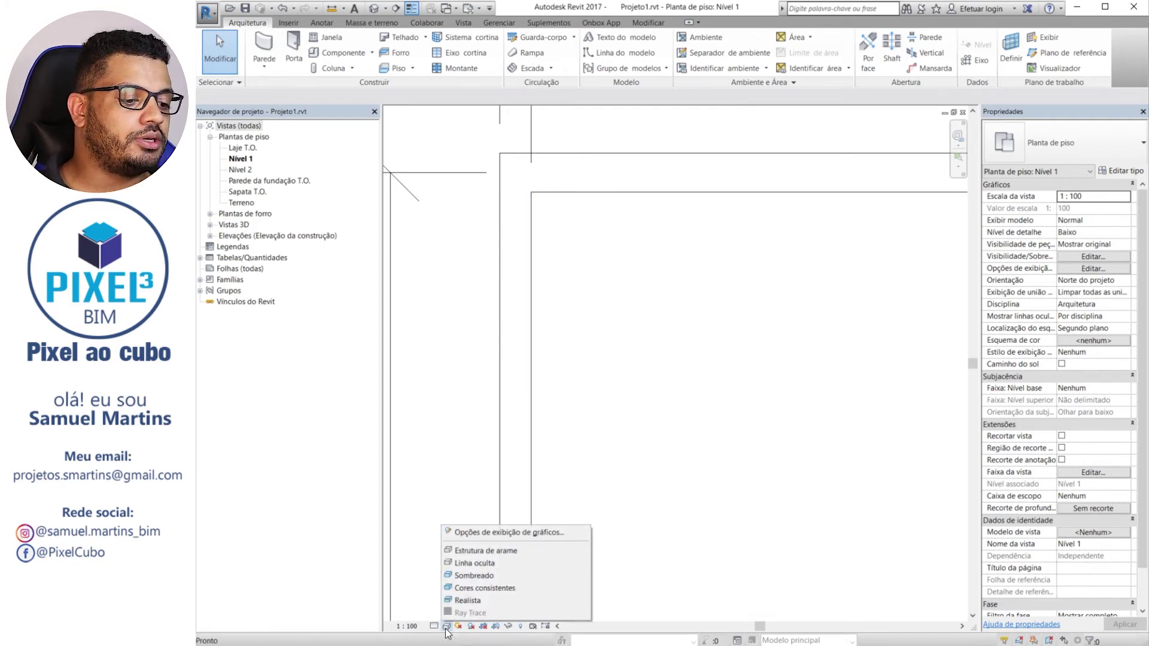
click(502, 550)
scroll(579, 405, down, 3)
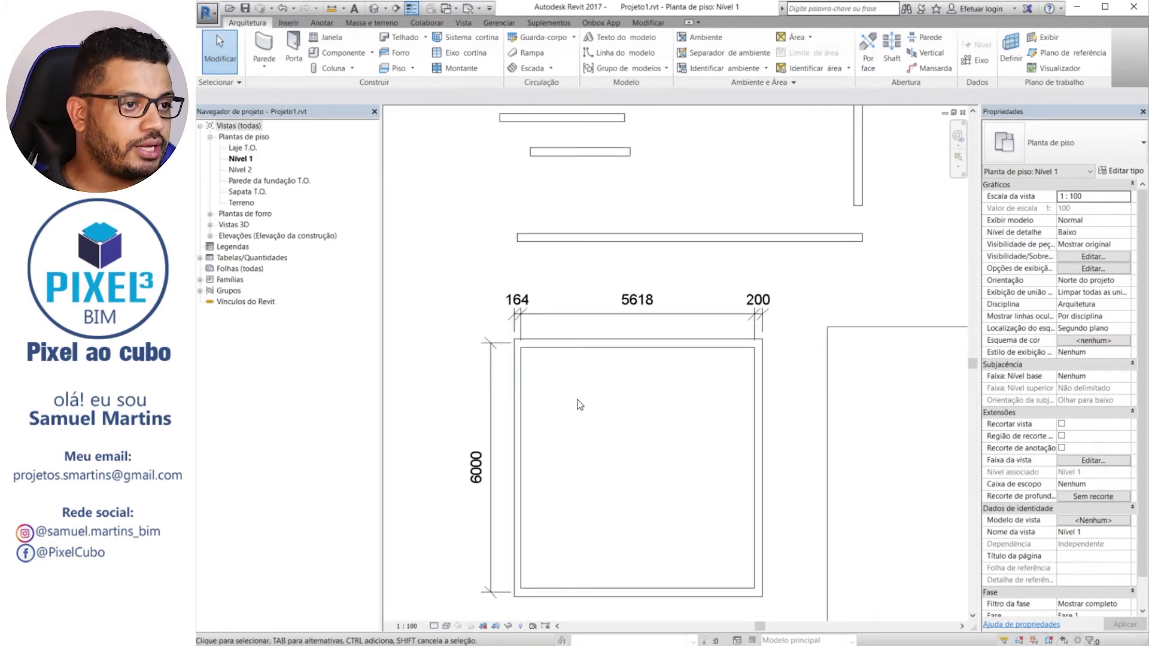
Open the default 3D view, set its visual style to Estrutura de arame and inspect the model from another angle
click(371, 14)
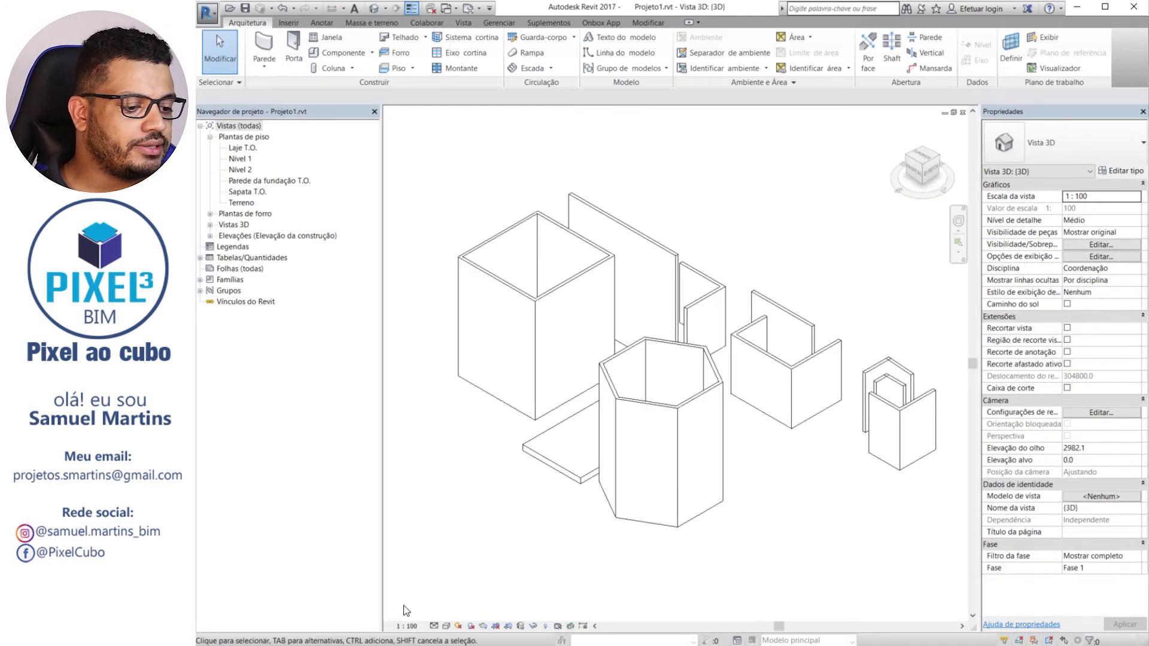
click(448, 627)
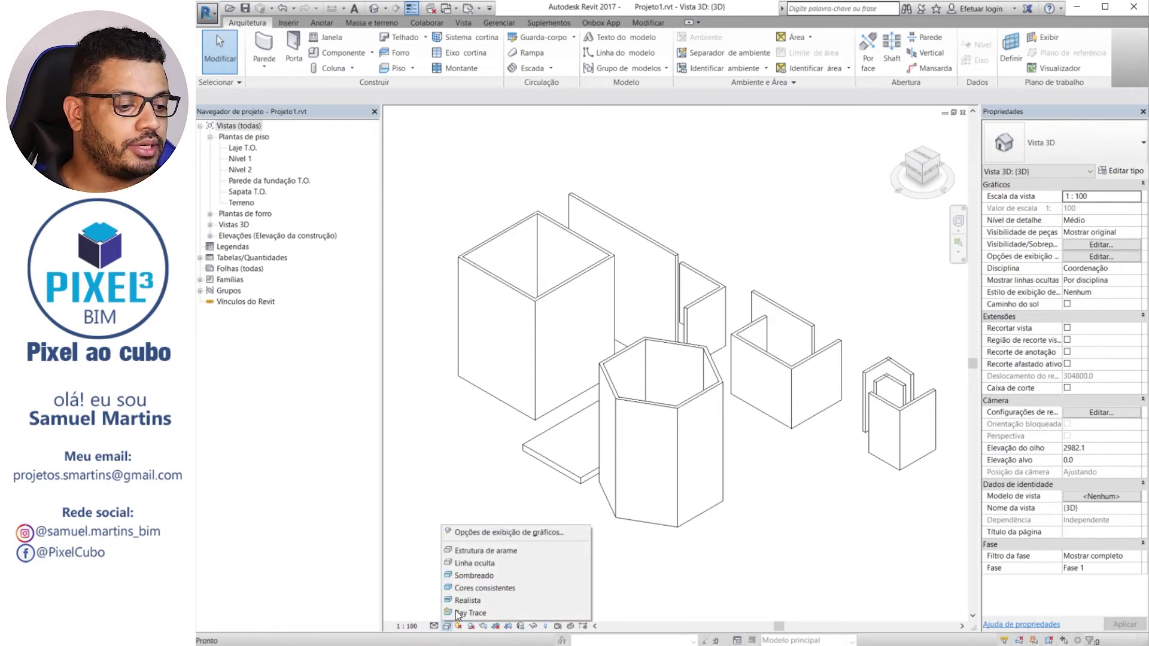
click(499, 557)
shift+middle_drag(501, 421, 479, 603)
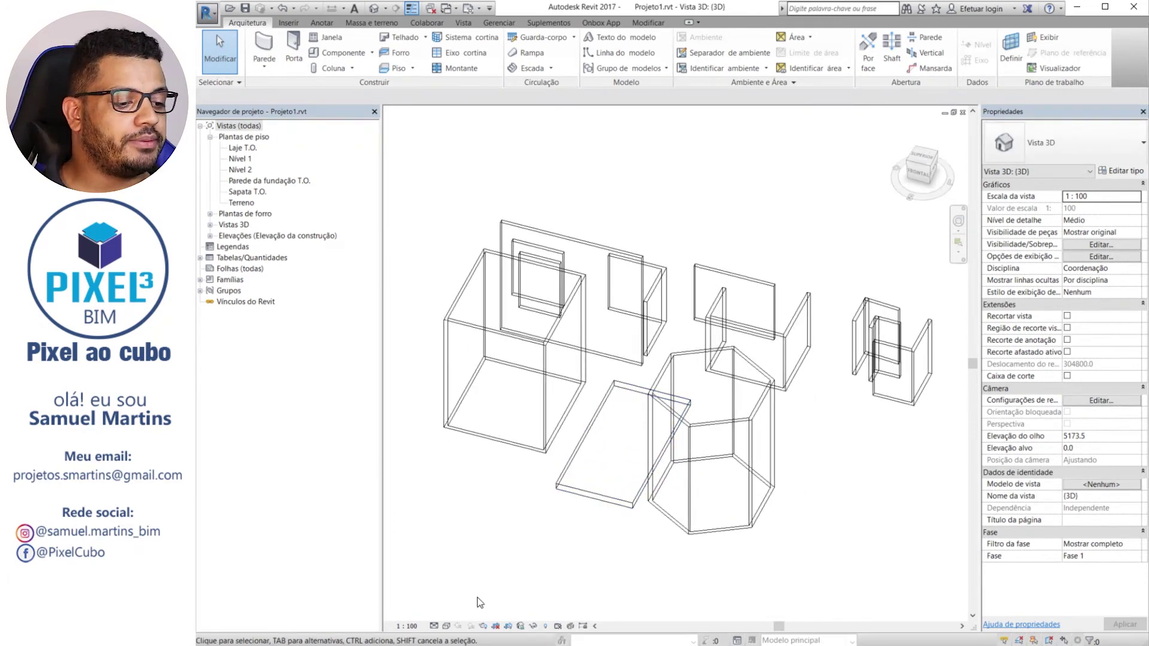
Try the Linha oculta and Sombreado visual styles on the 3D view and inspect the shaded model
click(446, 626)
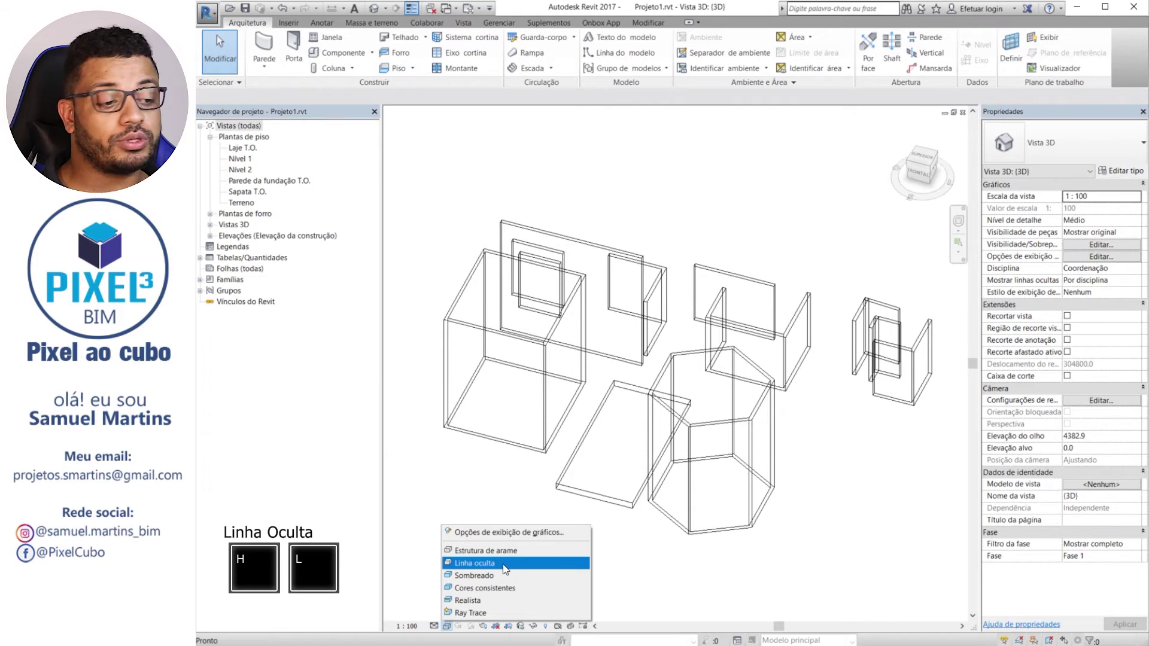
click(506, 569)
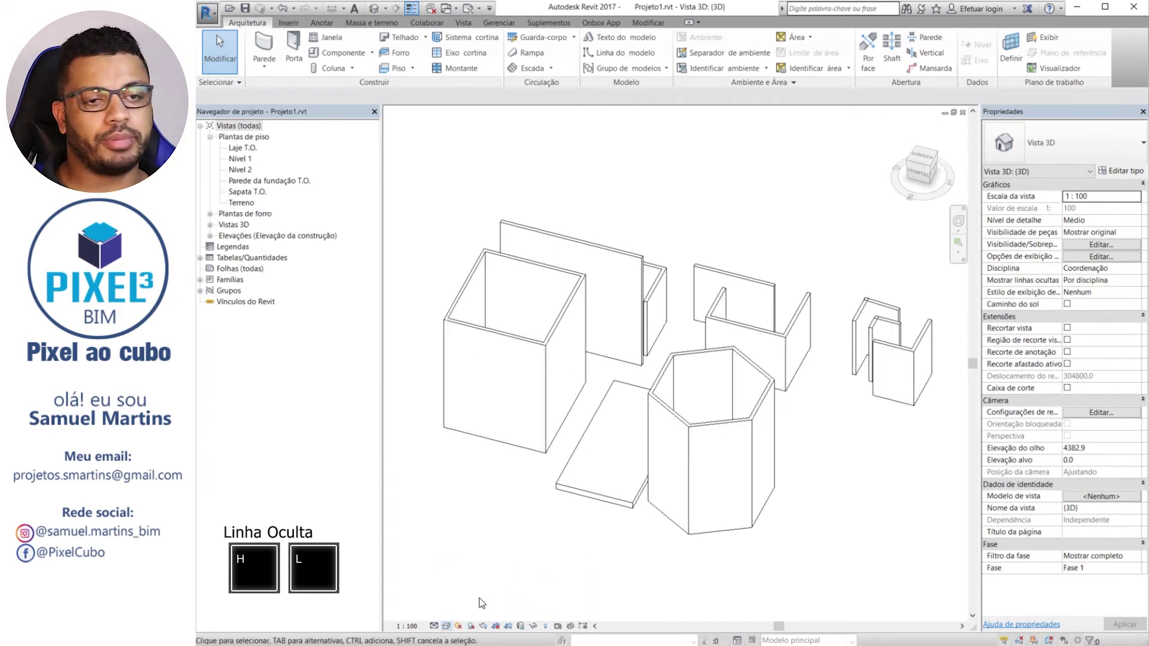
click(446, 626)
click(505, 578)
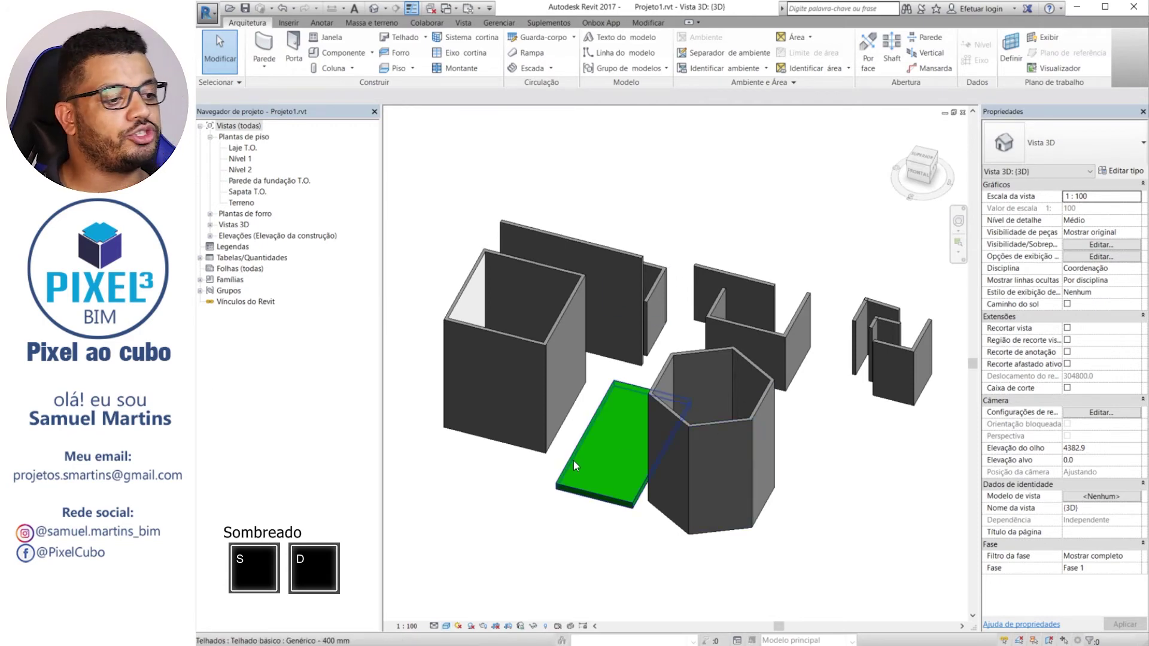
shift+middle_drag(524, 515, 592, 575)
Try the Cores consistentes visual style on the 3D view and inspect the wall and roof faces from several angles
click(446, 626)
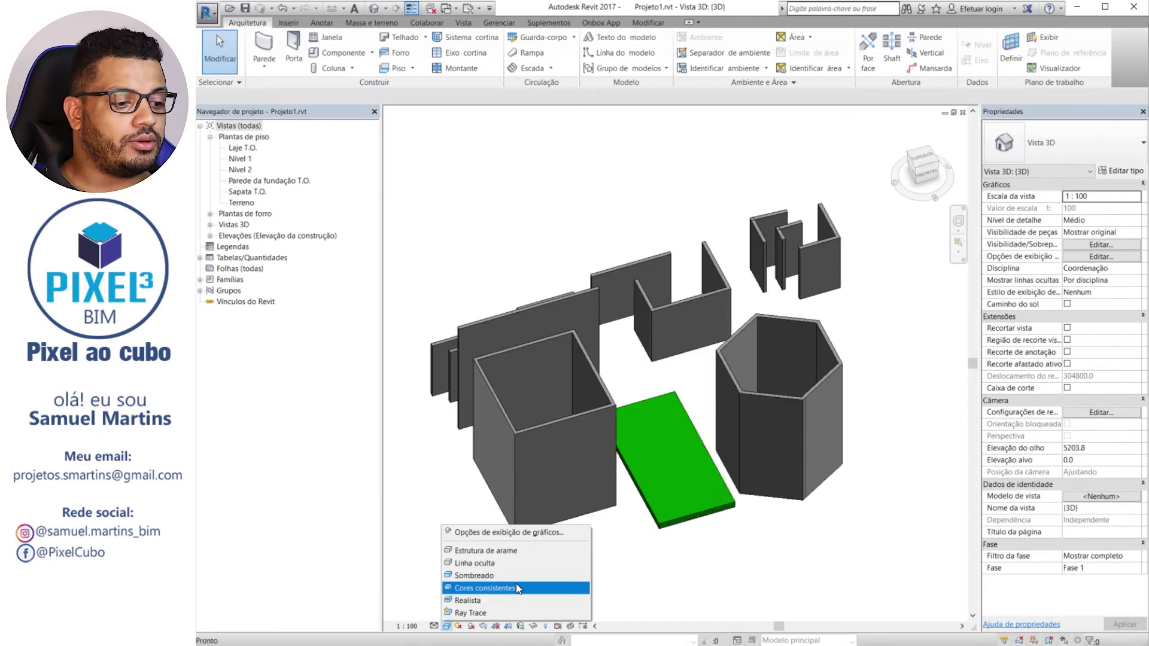
click(476, 601)
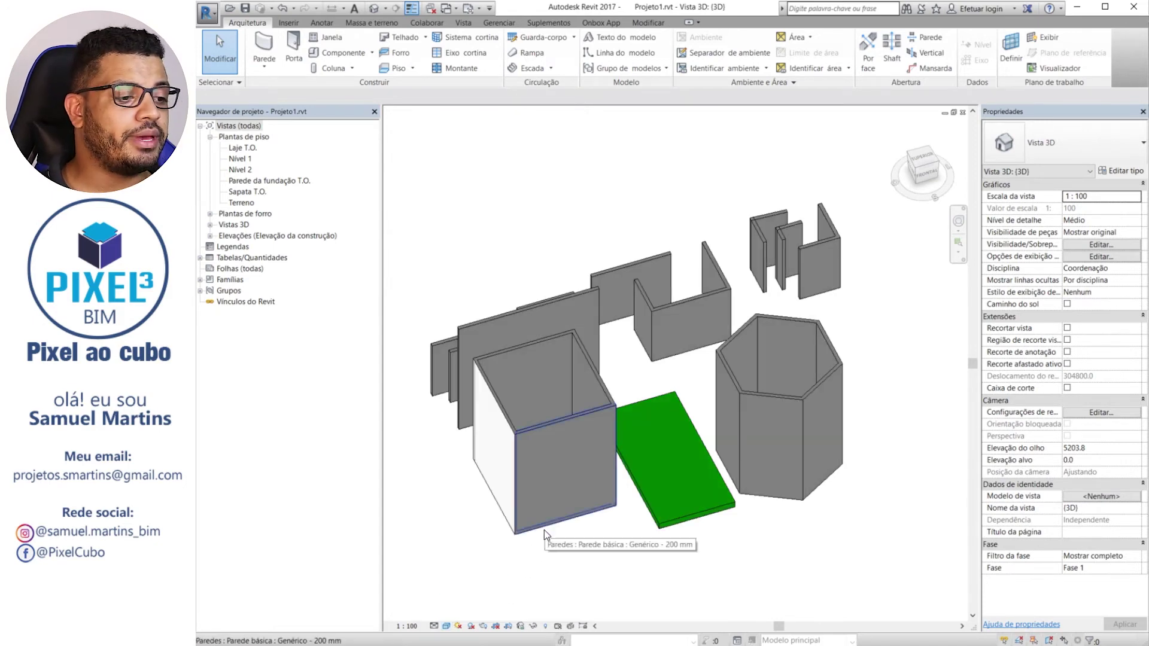
shift+middle_drag(544, 529, 584, 483)
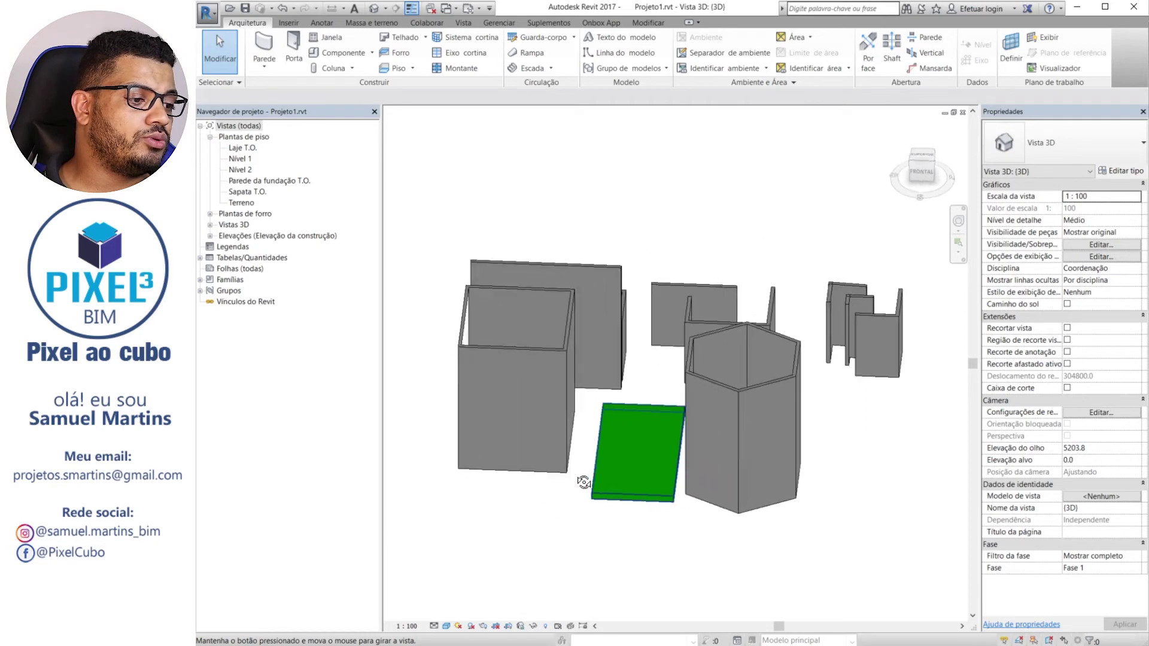
shift+middle_drag(810, 323, 846, 377)
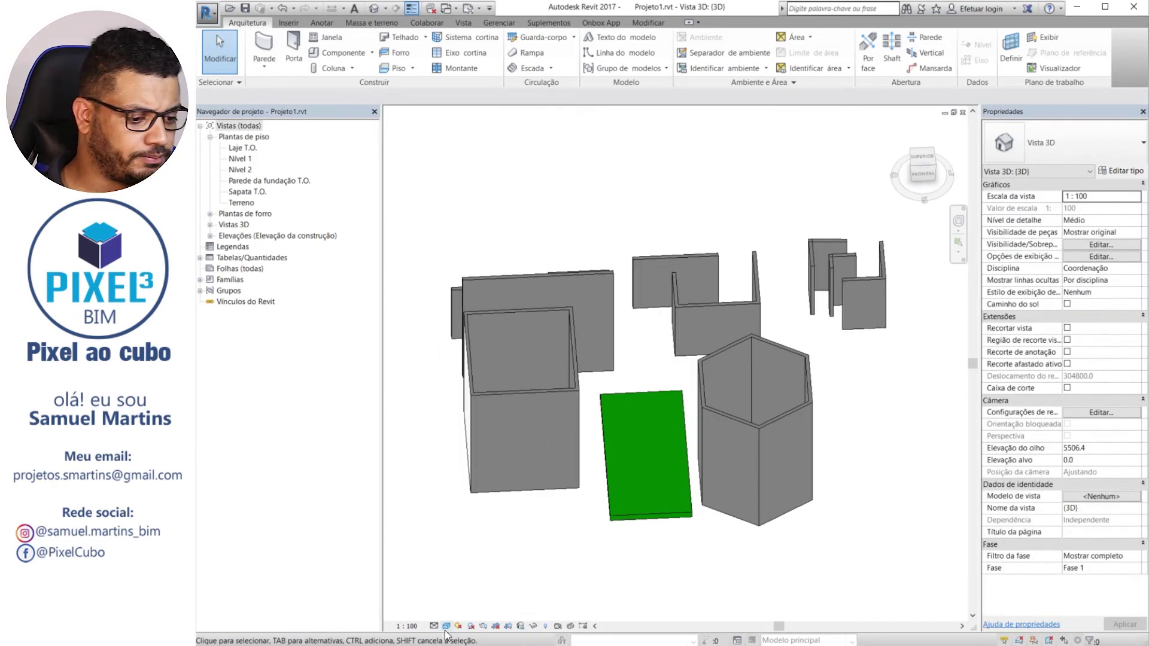
Set the 3D view's visual style to Realista and inspect the walls and roof up close
click(445, 626)
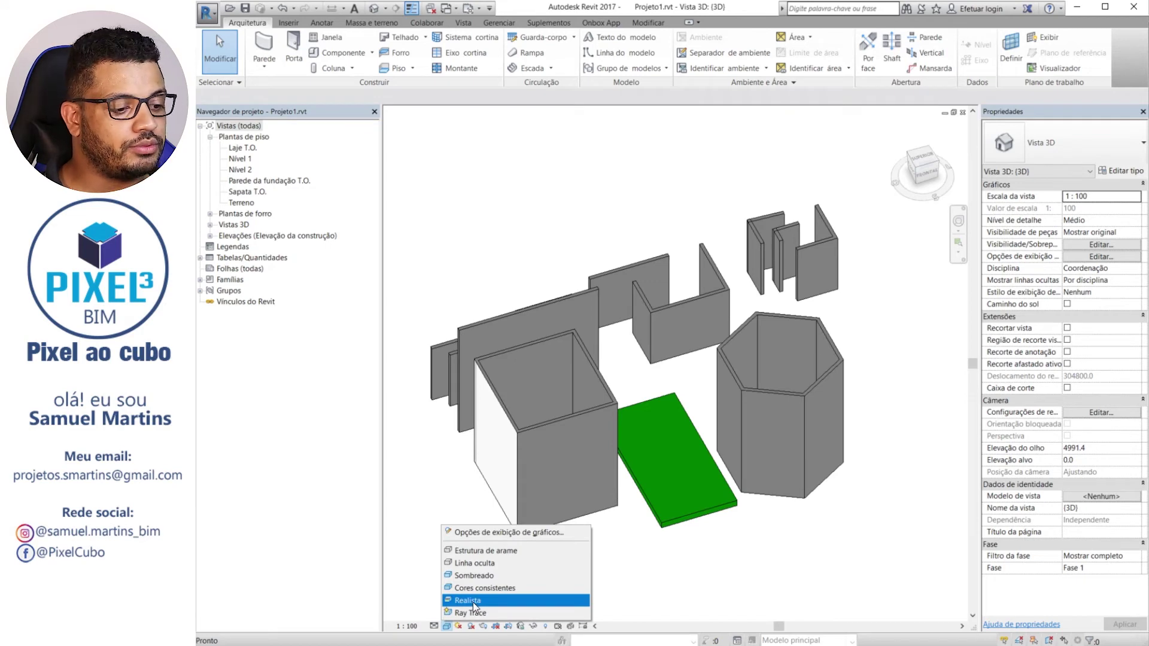
click(471, 601)
scroll(641, 496, up, 3)
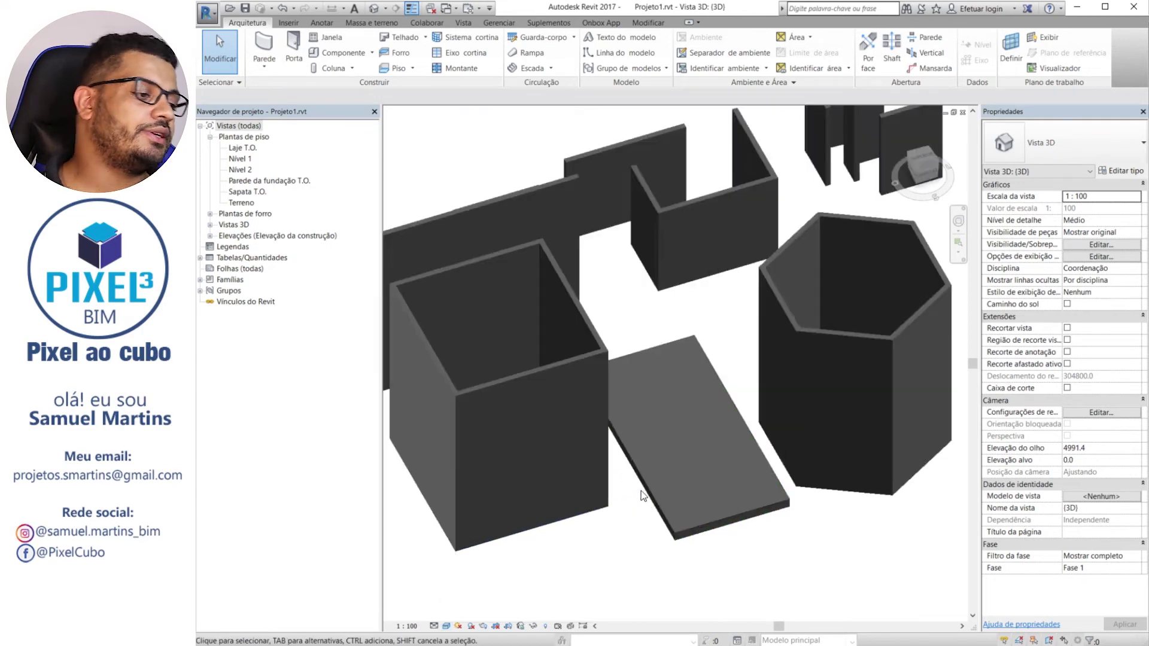
Render the 3D view in Ray Trace mode, inspect the walls and slab from several angles, and exit the interactive ray trace
scroll(611, 465, up, 5)
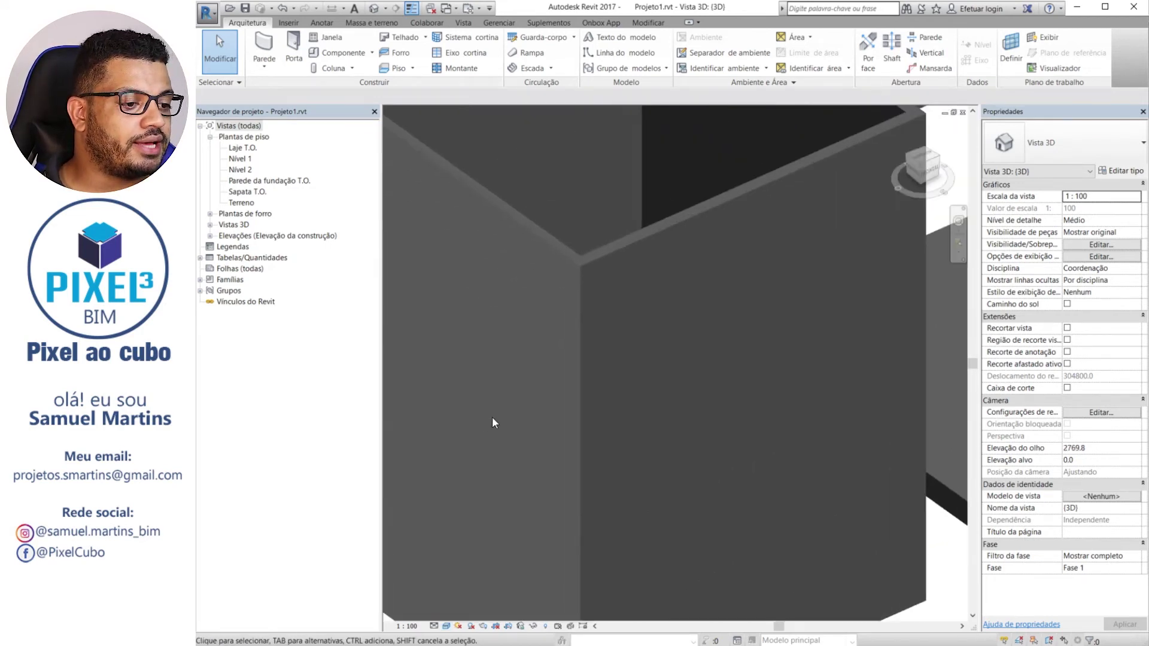
scroll(492, 423, down, 10)
shift+middle_drag(497, 461, 480, 468)
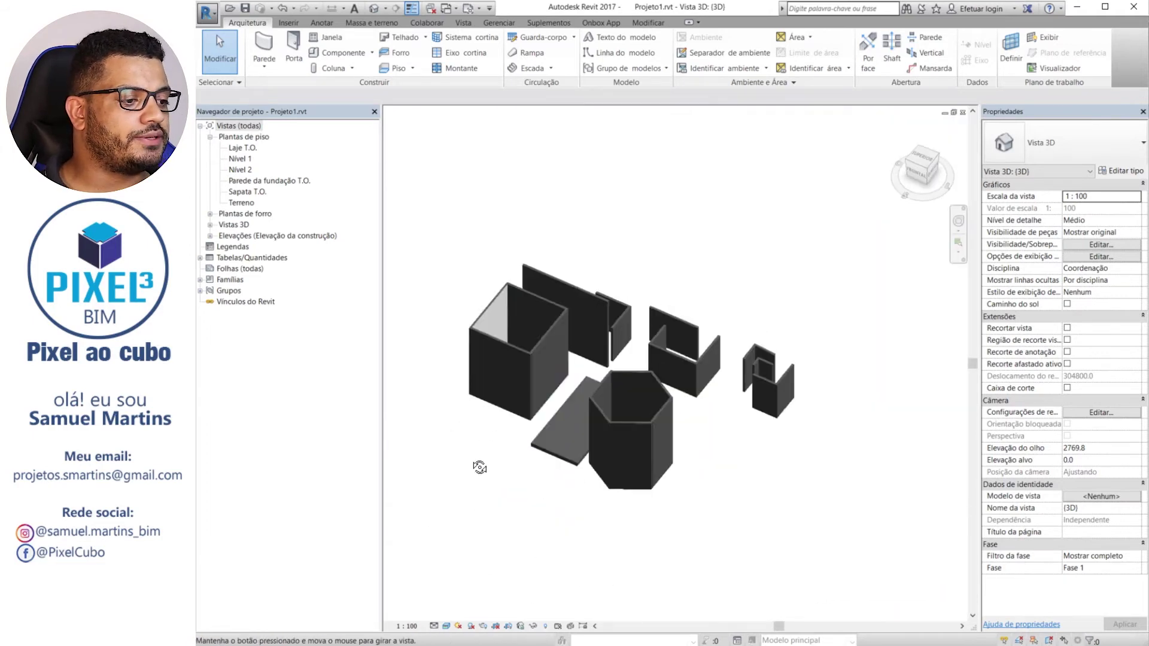
scroll(562, 320, up, 4)
shift+middle_drag(590, 332, 655, 421)
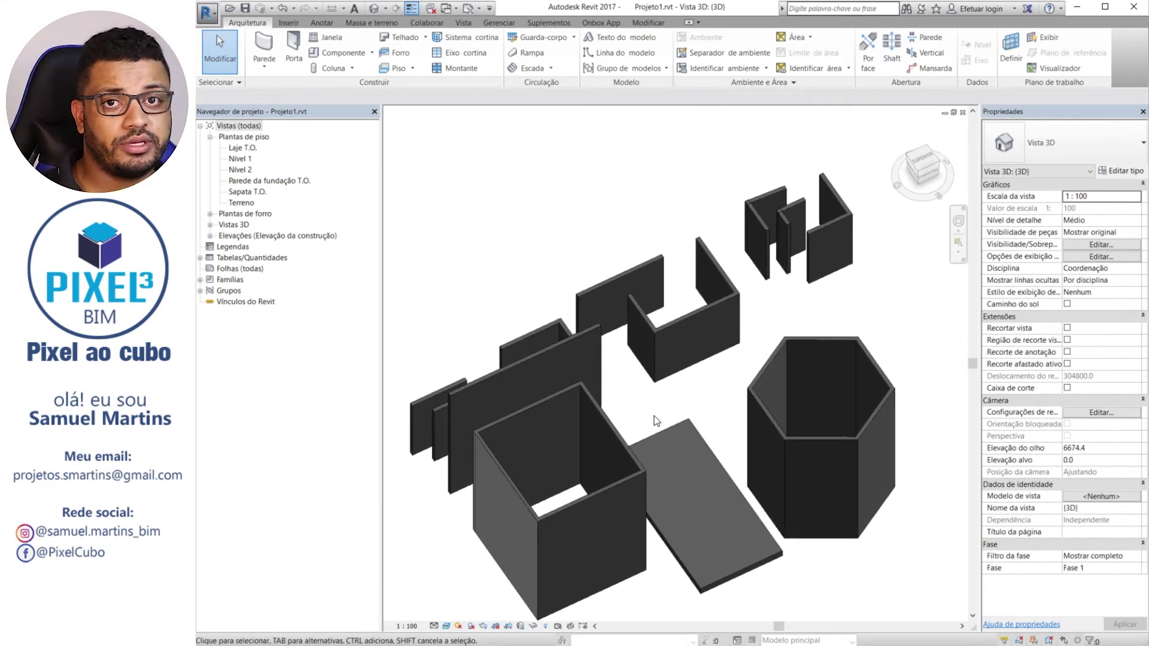
click(446, 626)
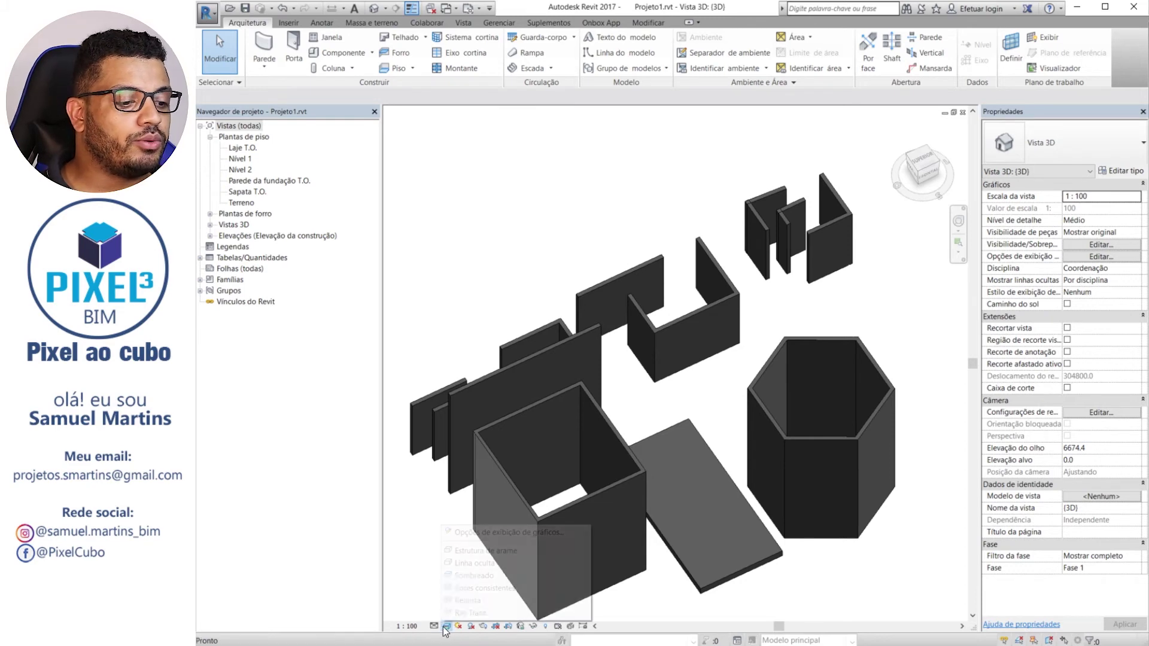
click(472, 614)
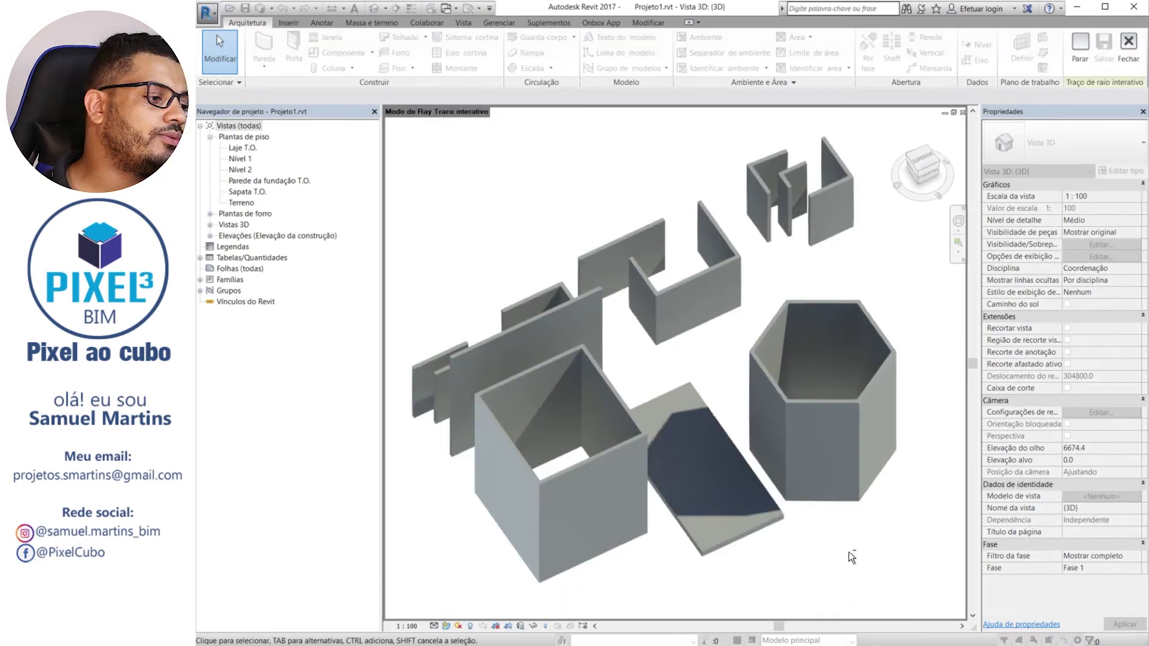
mouse_move(849, 552)
shift+middle_down()
mouse_move(808, 513)
mouse_move(723, 508)
mouse_move(405, 444)
mouse_move(846, 468)
shift+middle_up()
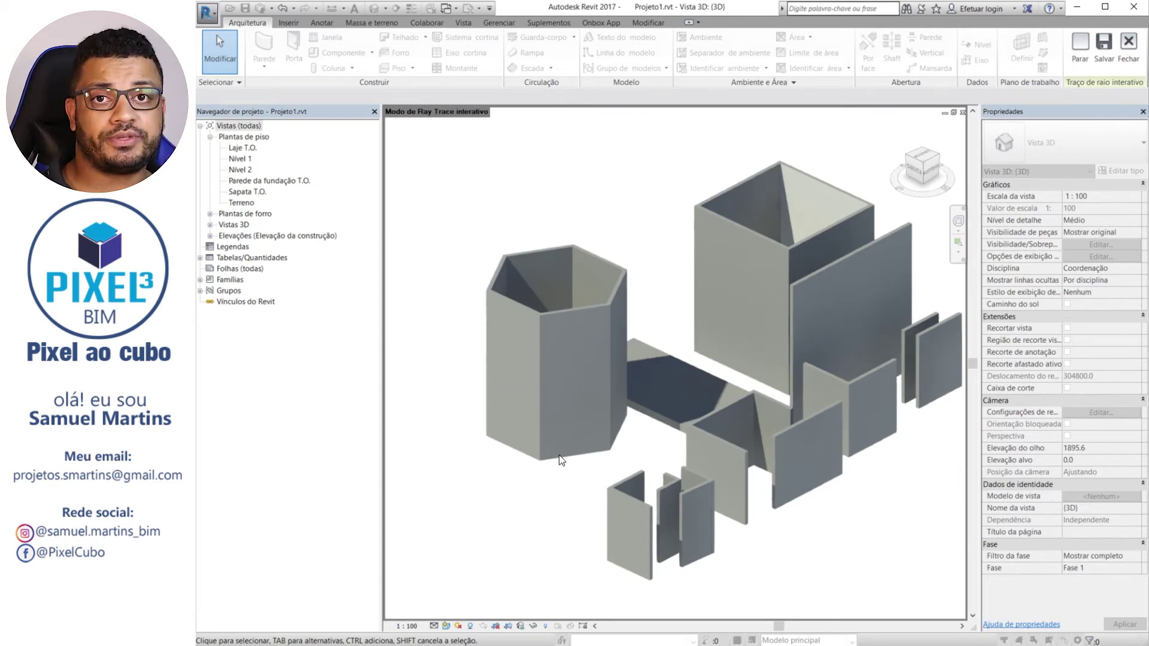
shift+middle_drag(546, 459, 770, 521)
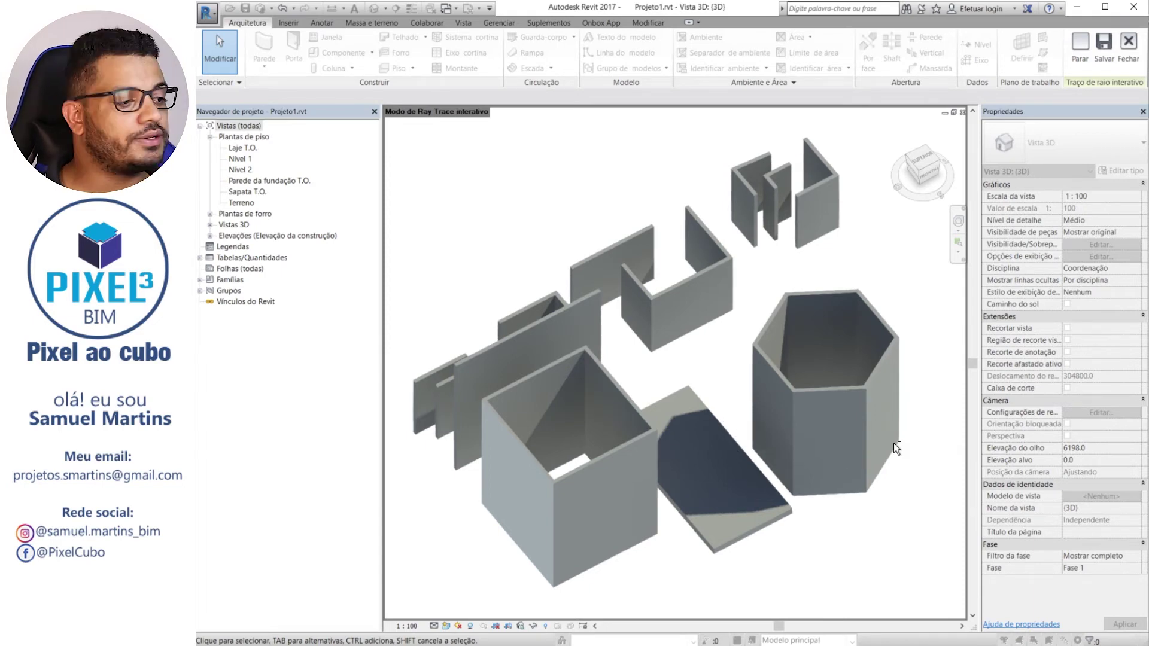
shift+middle_drag(893, 443, 755, 473)
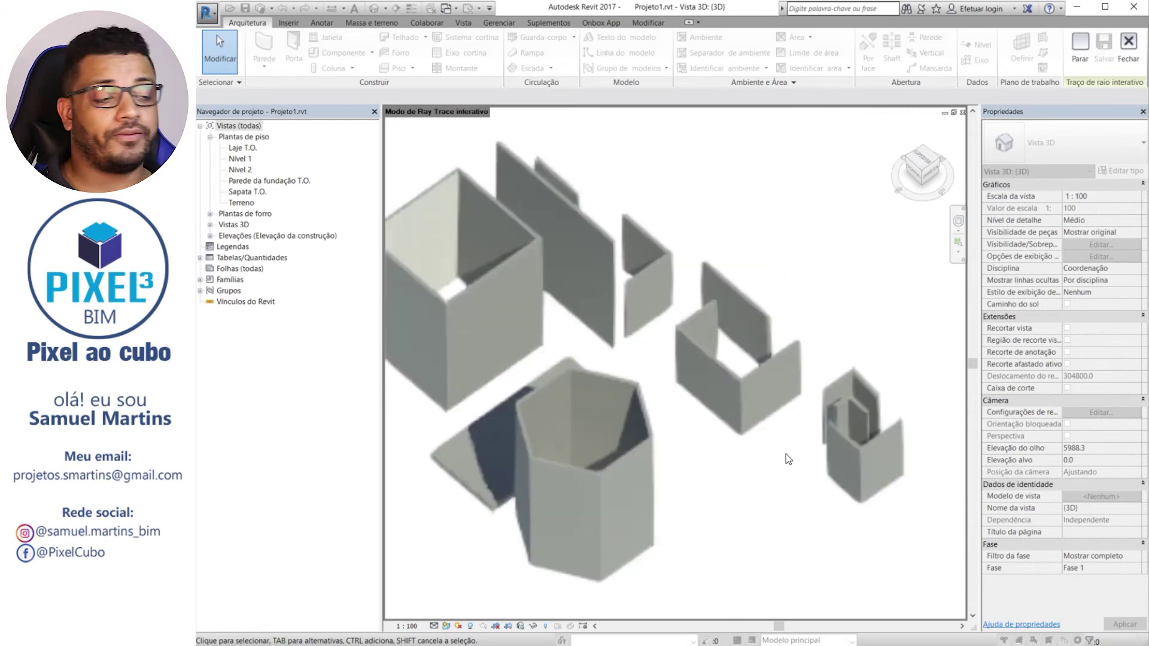
middle_drag(633, 403, 647, 404)
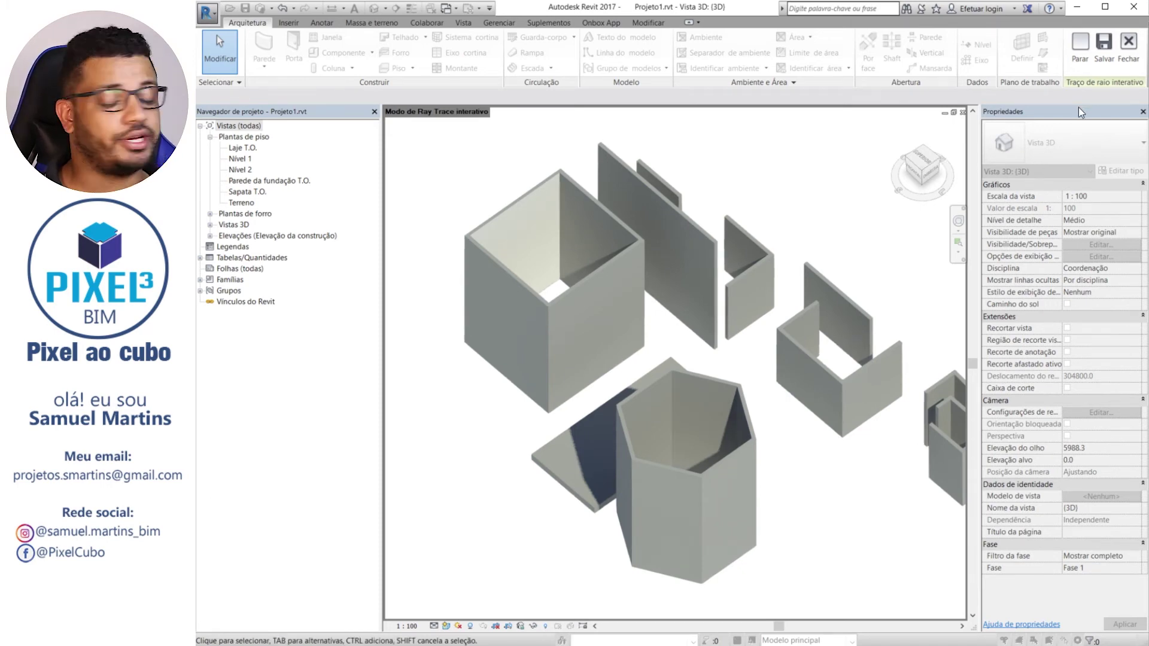
click(1129, 51)
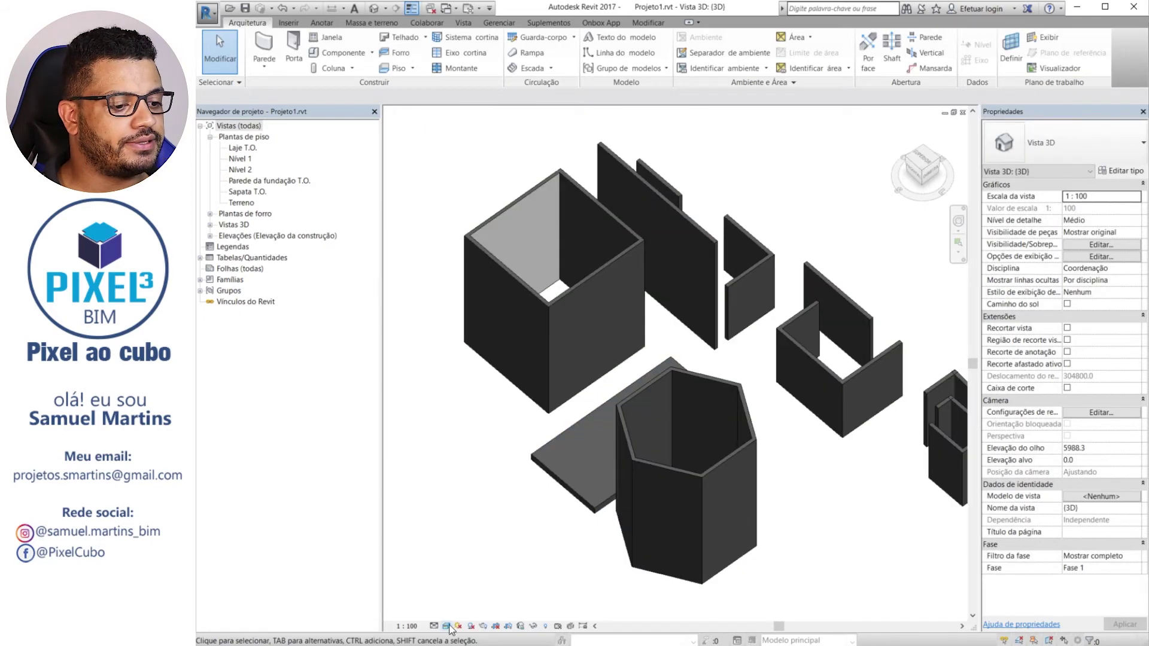
In the 3D view's graphic display options, set the style to Sombreado and enable Sombras projetadas
click(447, 626)
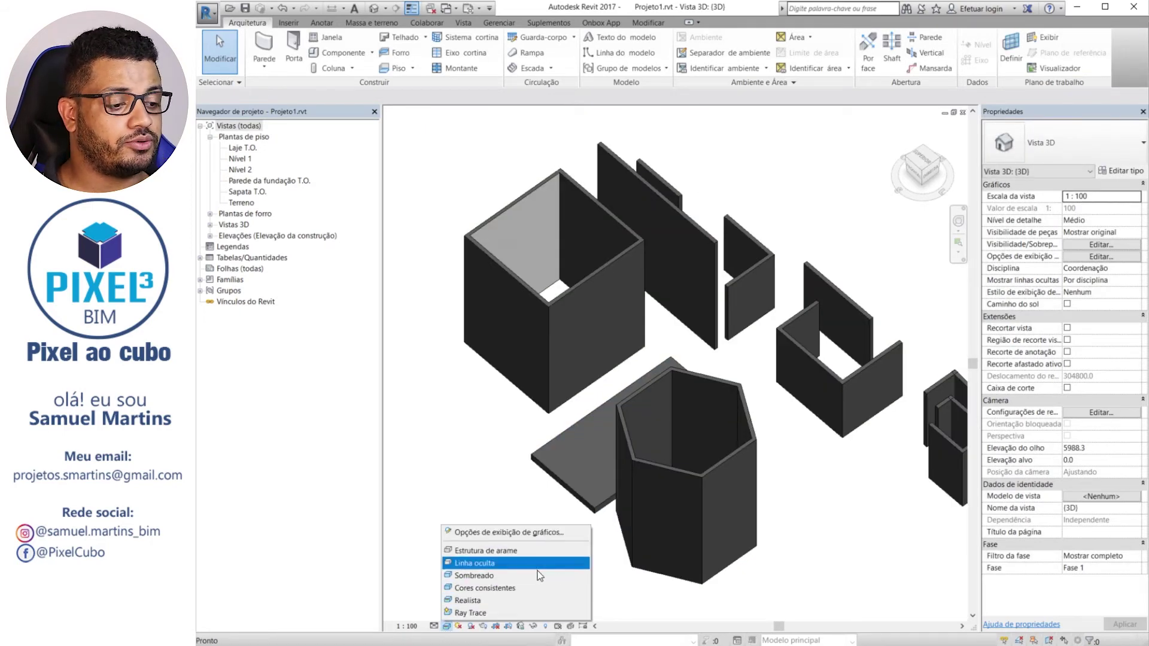
click(480, 533)
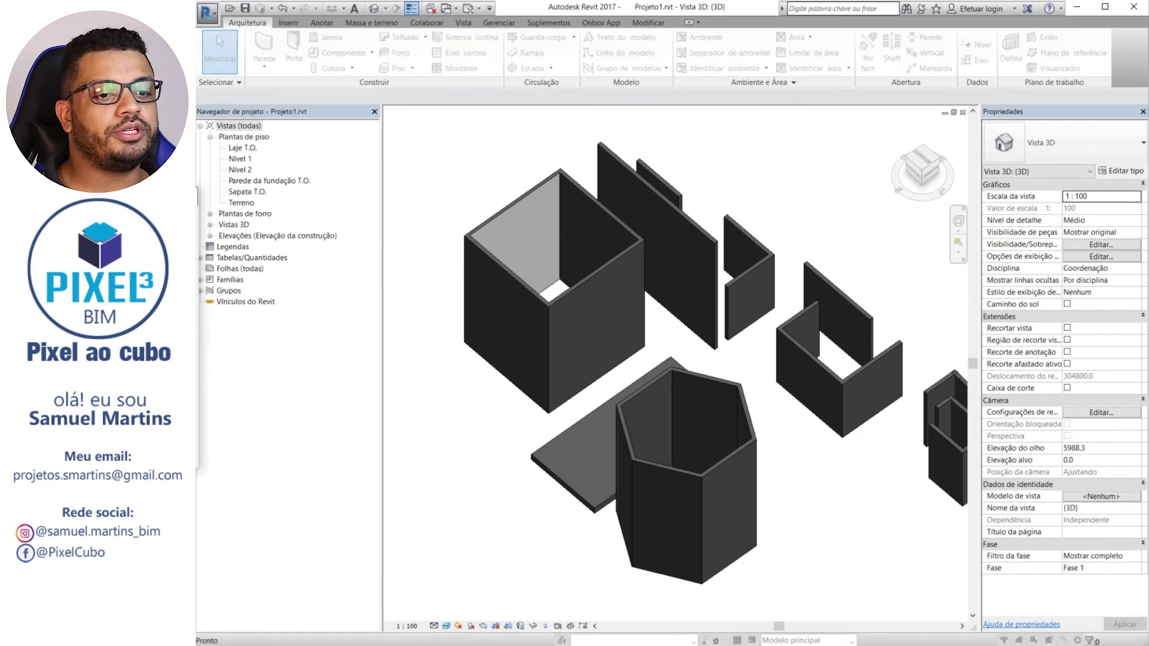
click(631, 200)
click(576, 223)
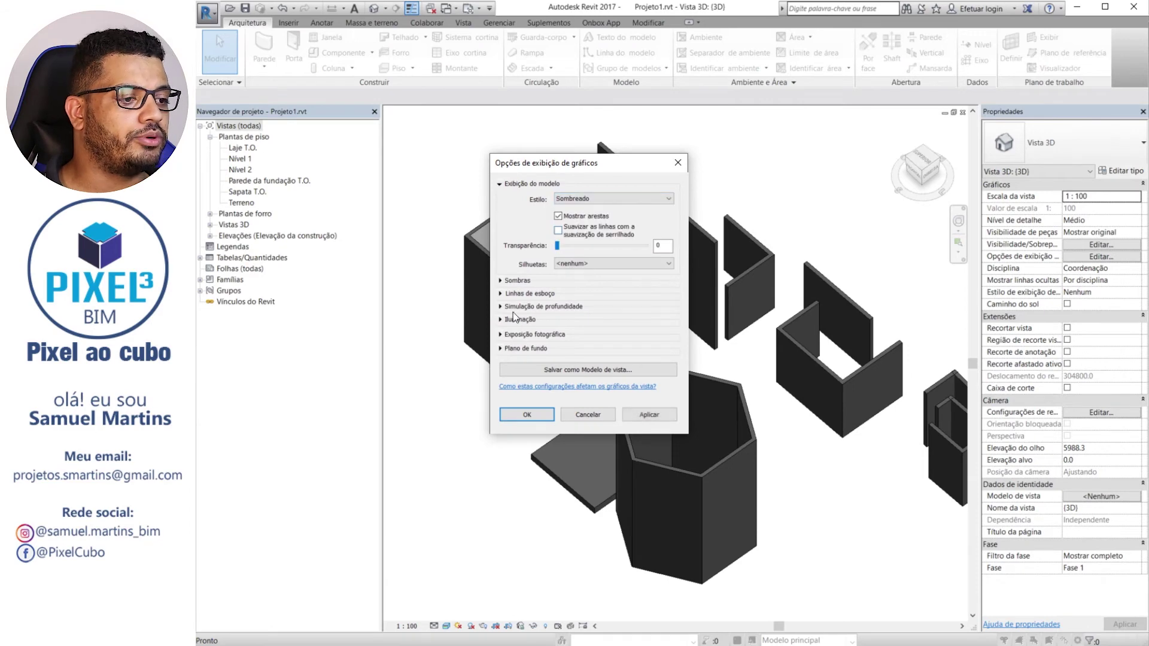
click(500, 280)
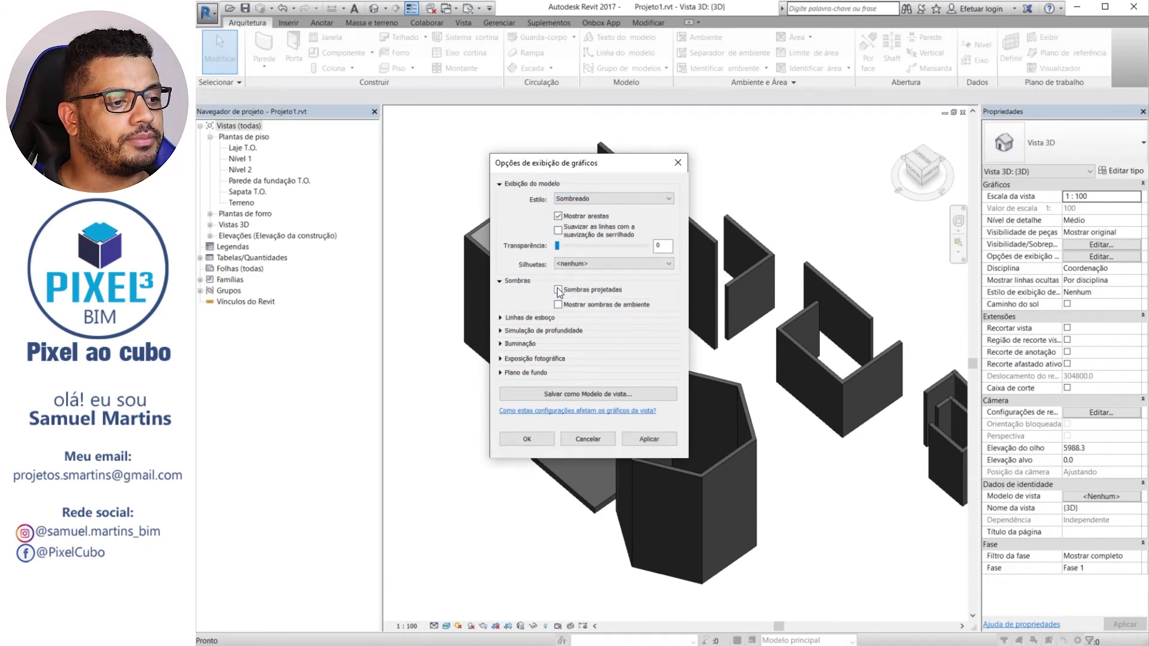
click(659, 439)
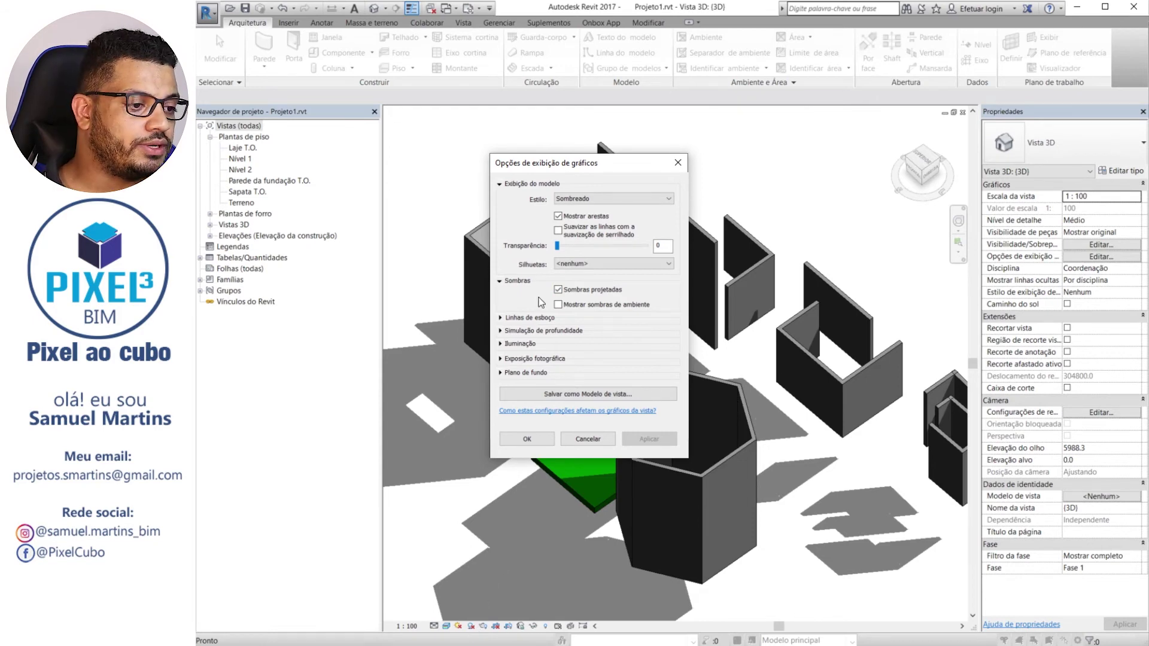
Enable sketch lines with Tremulação 10 and Extensão 4, and inspect the wall edges up close
click(506, 318)
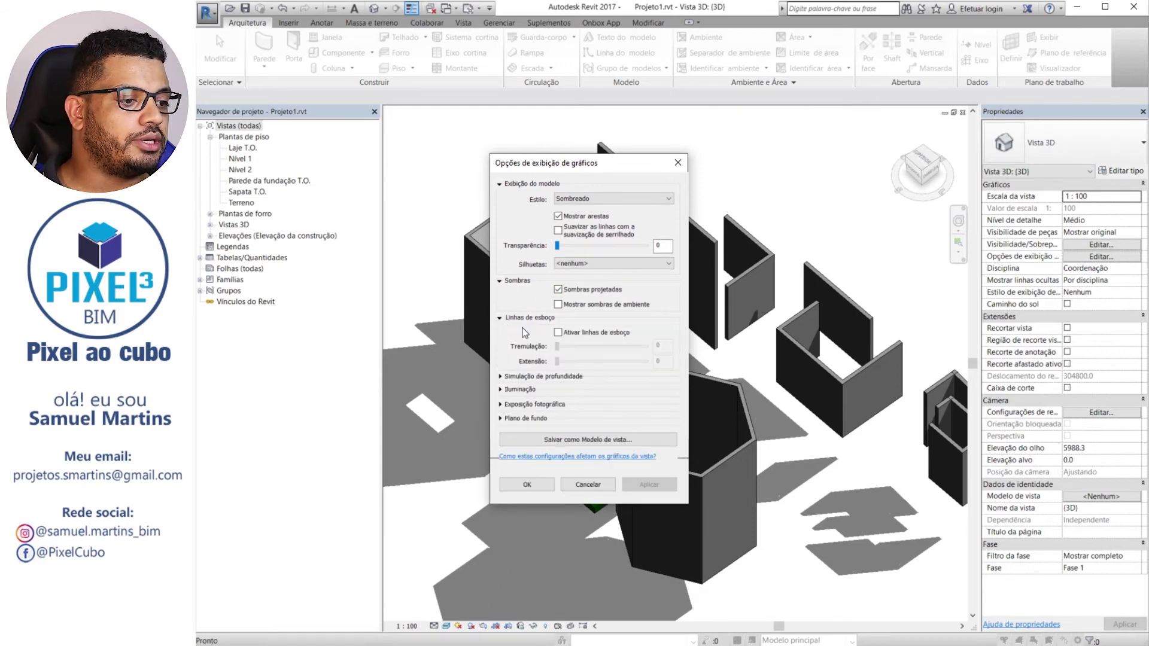
click(562, 335)
click(561, 334)
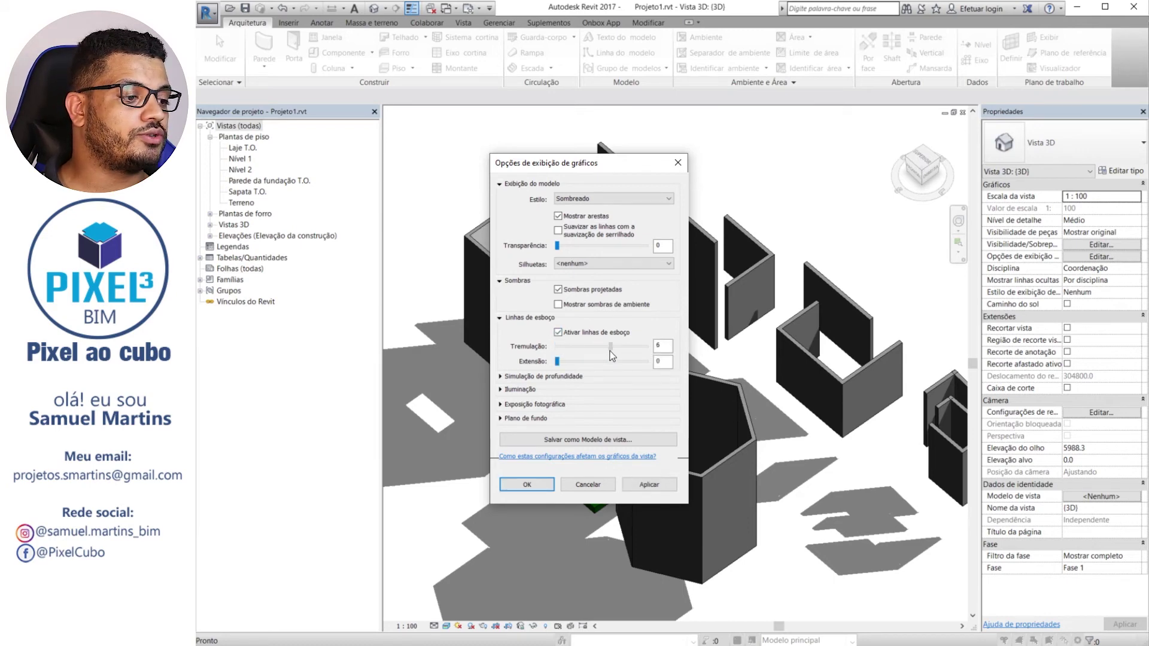
drag(597, 348, 611, 347)
click(663, 486)
click(662, 487)
drag(557, 361, 652, 346)
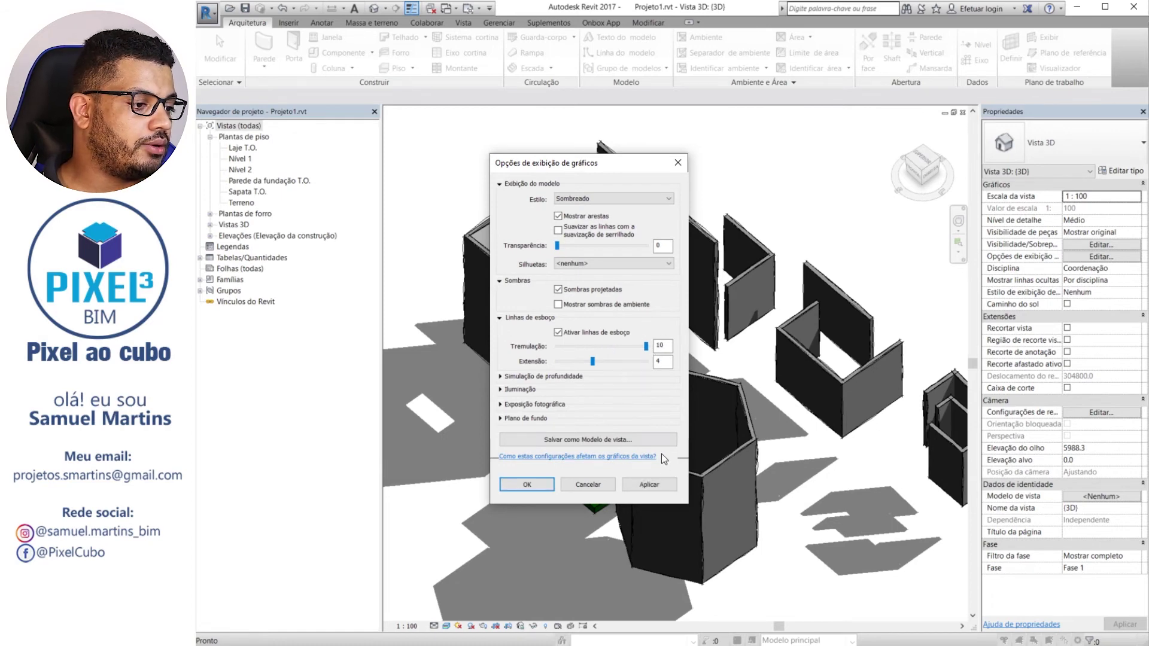
click(659, 486)
click(531, 479)
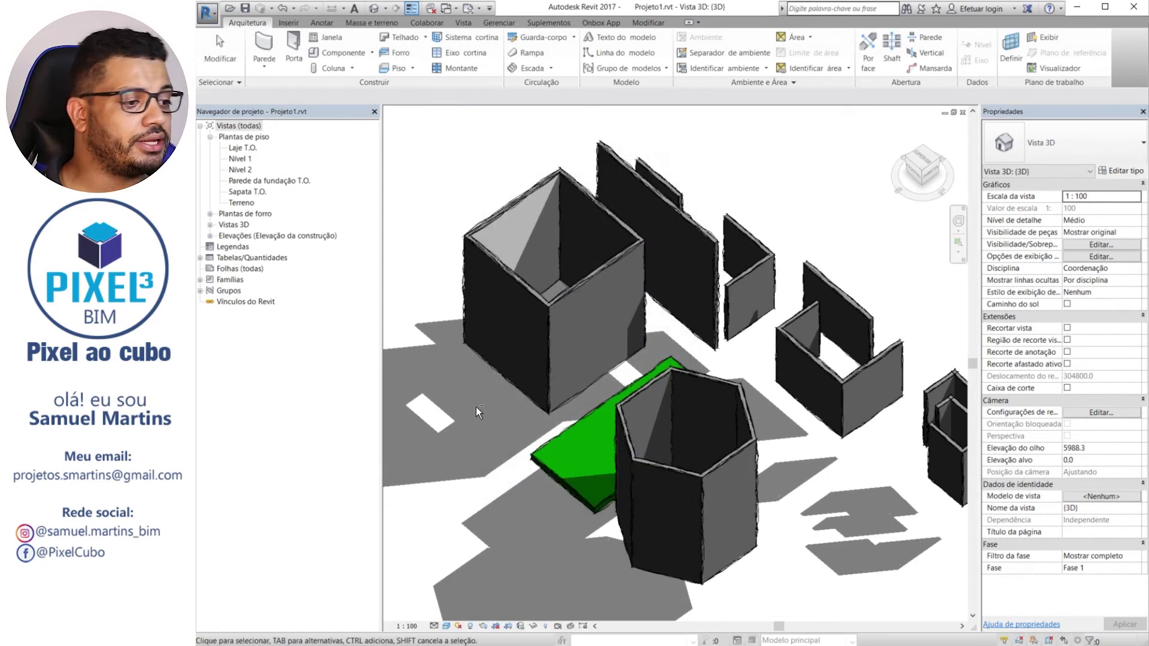
shift+middle_drag(476, 407, 659, 570)
scroll(659, 571, up, 3)
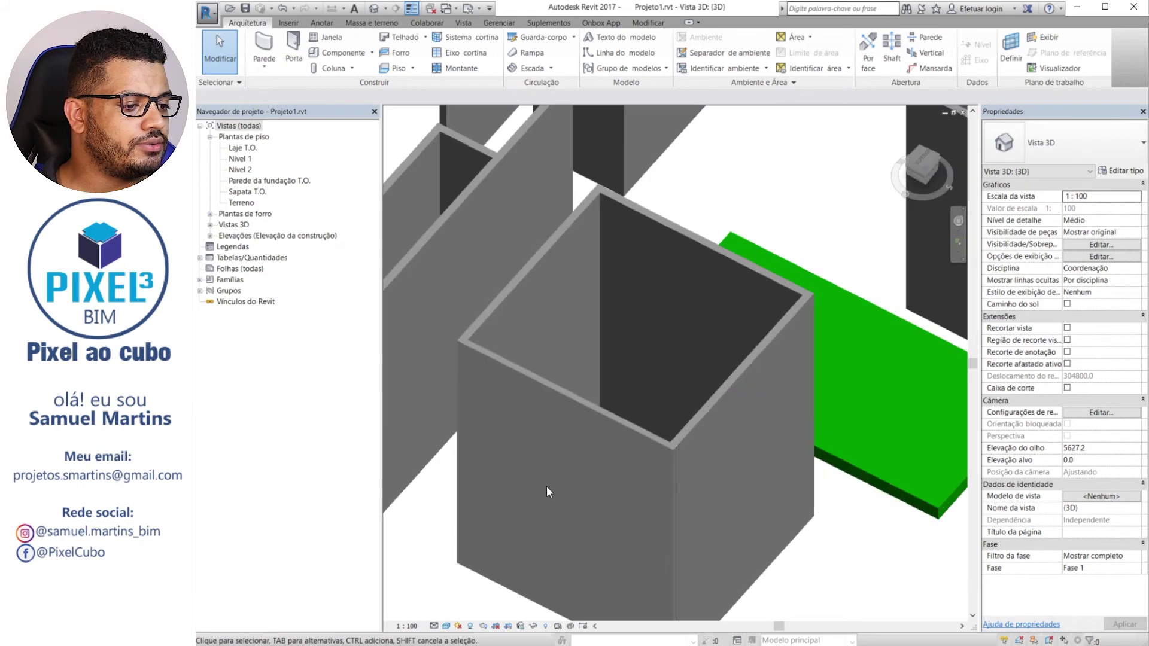
middle_drag(547, 483, 632, 423)
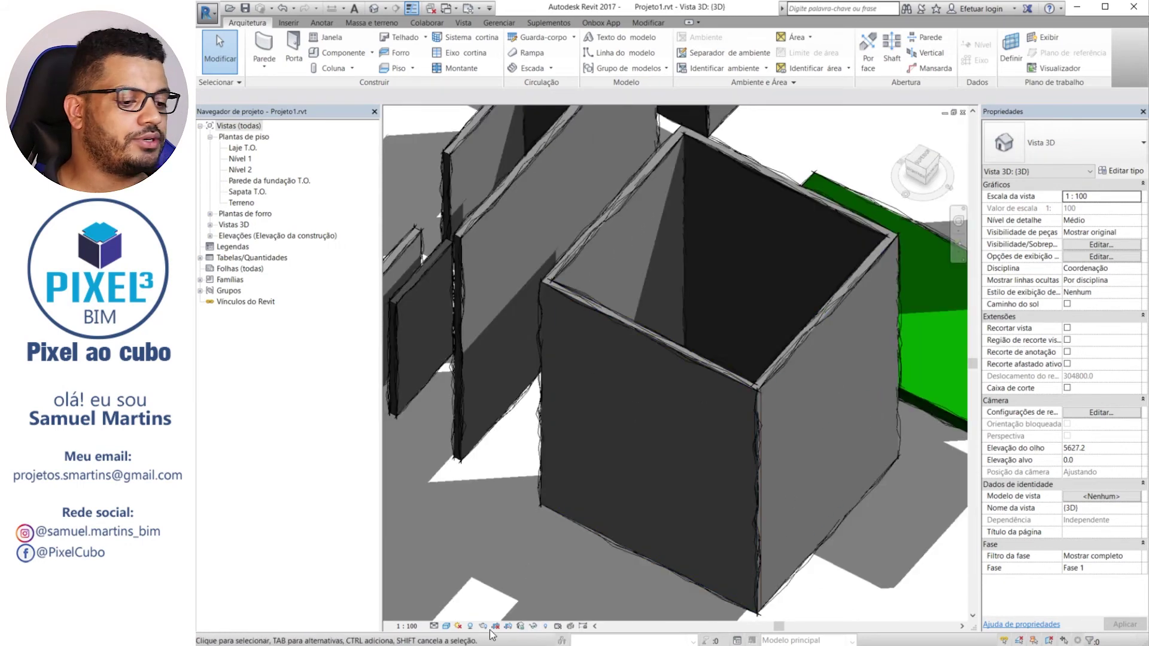
In the graphic display options, turn off Sombras projetadas and Ativar linhas de esboço
click(446, 626)
click(491, 535)
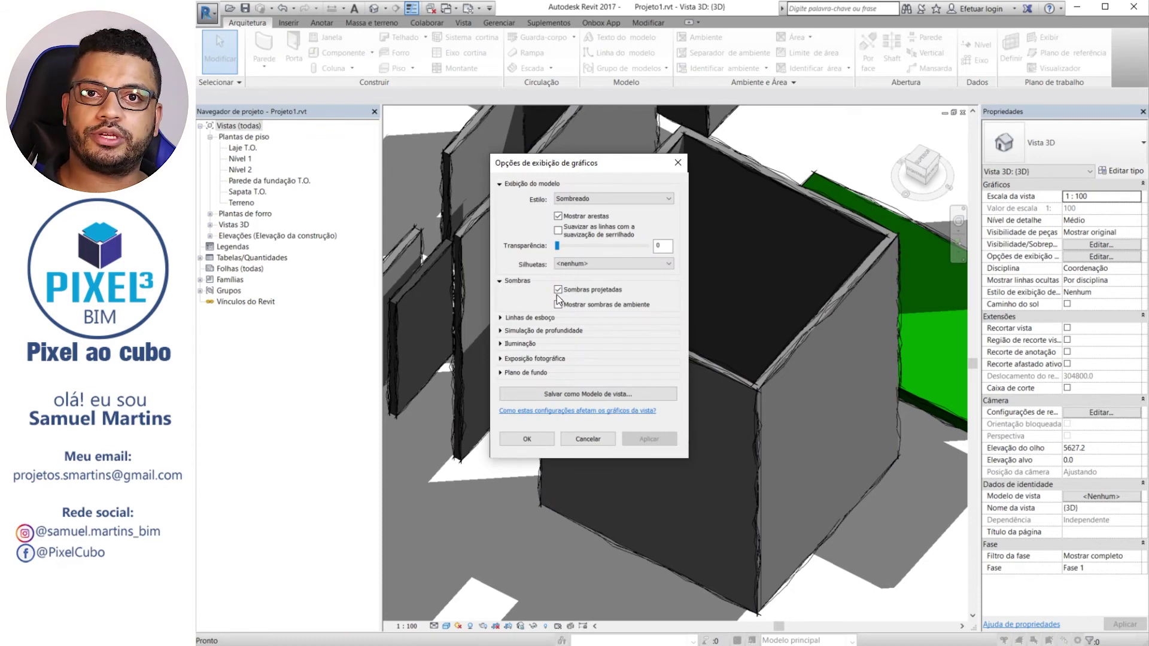
click(558, 289)
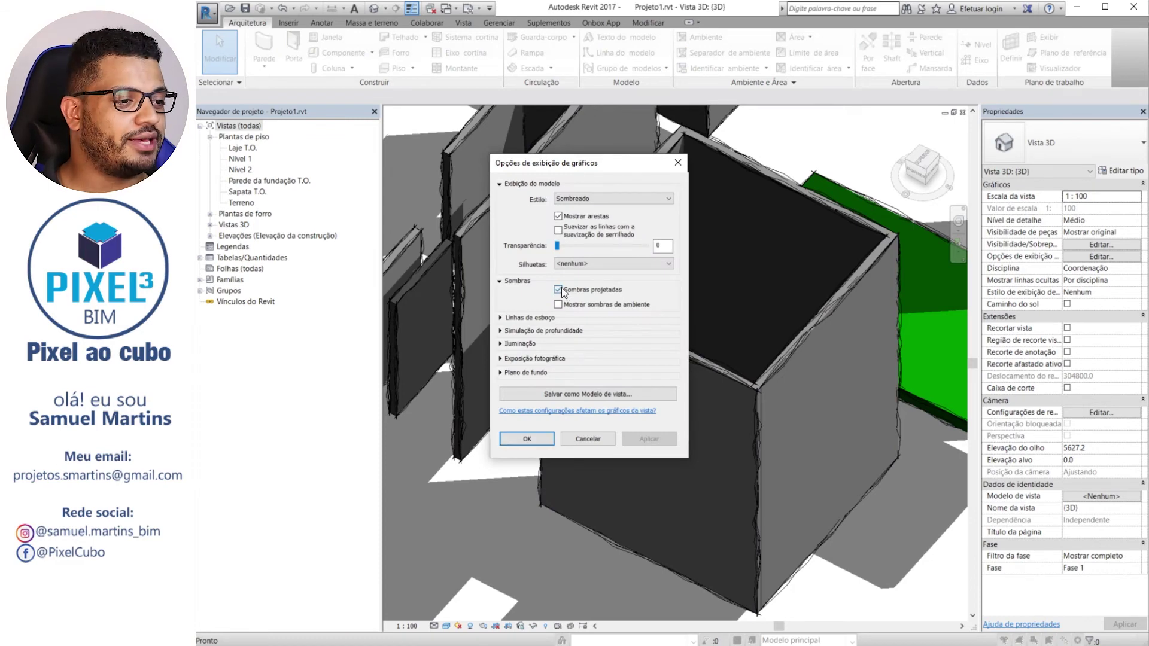
click(497, 282)
click(500, 294)
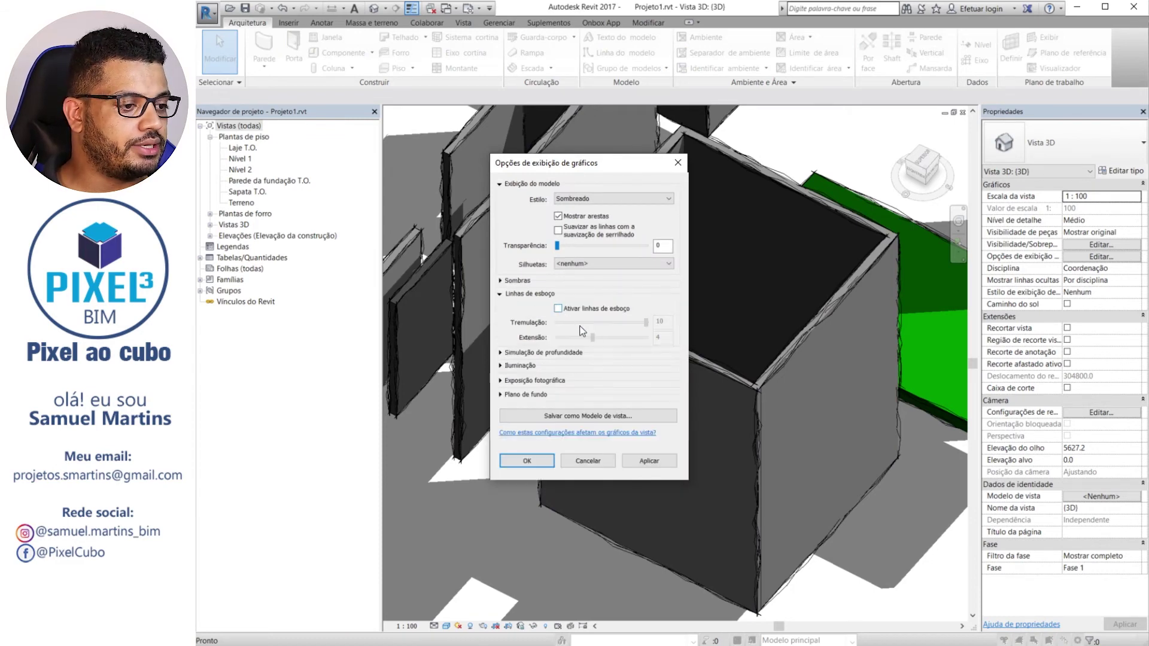
Set the view's lighting to Sol 61, Luz ambiente 29 and Sombras 17, and apply the display changes
click(501, 352)
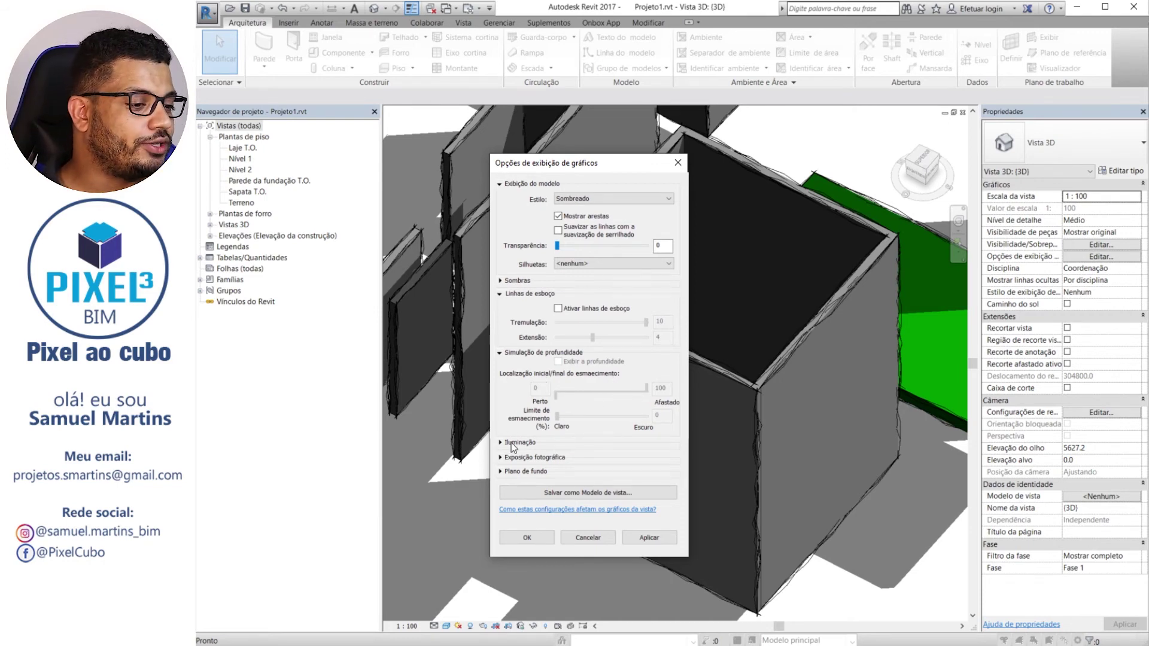
click(500, 443)
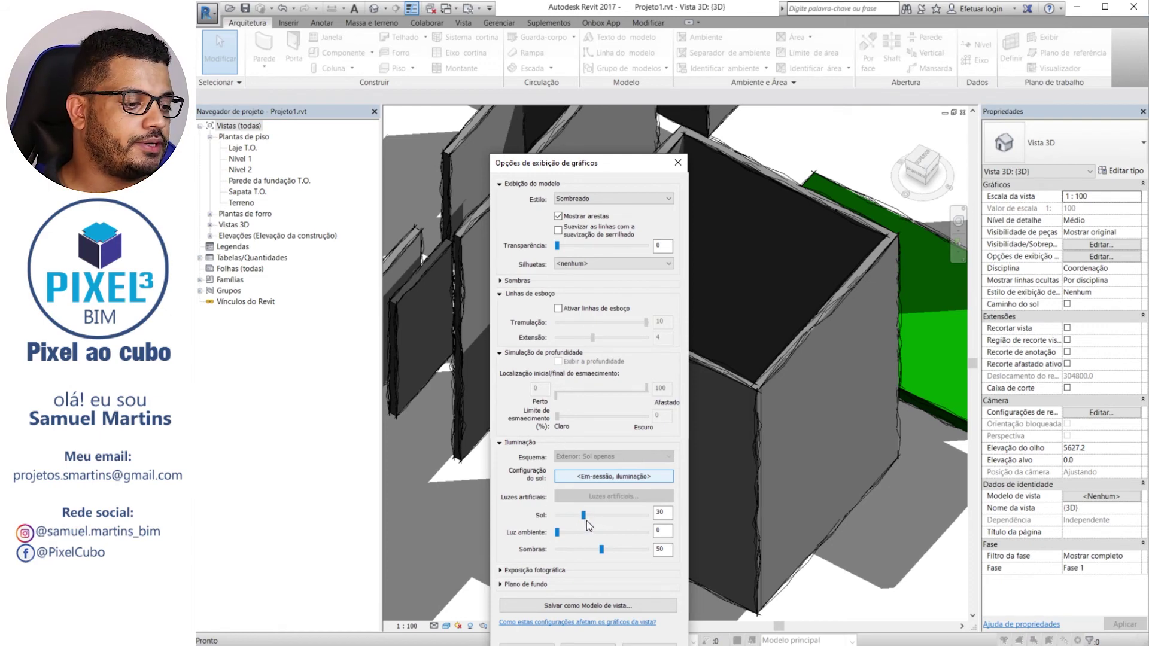
drag(587, 521, 619, 524)
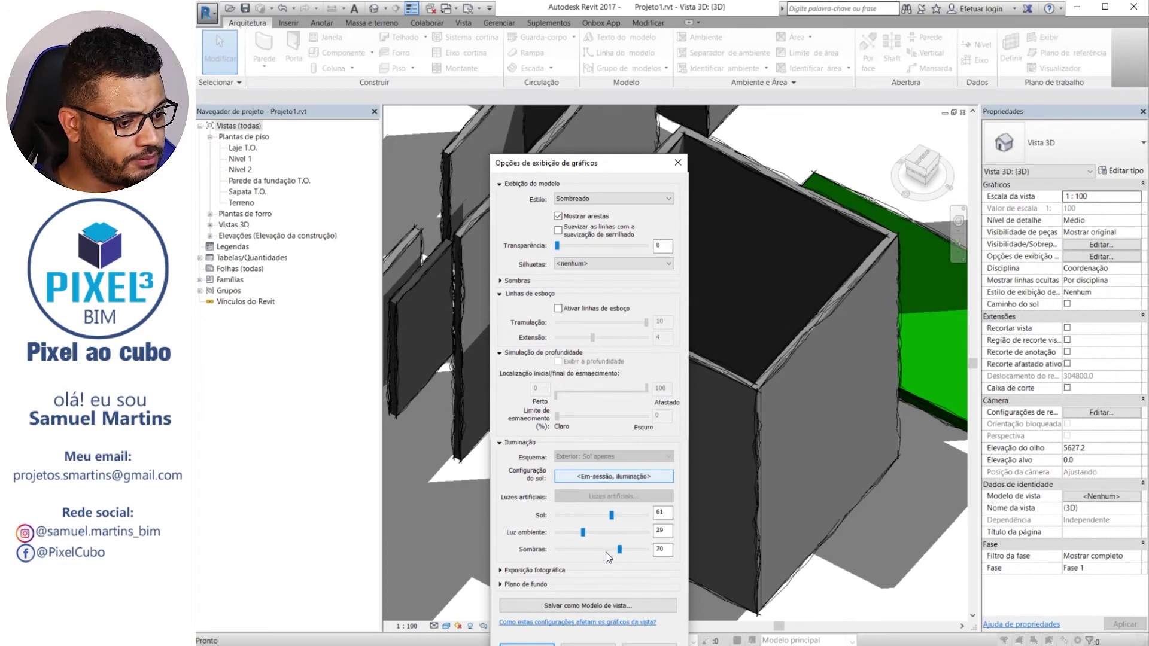
drag(573, 555, 570, 555)
drag(617, 165, 601, 101)
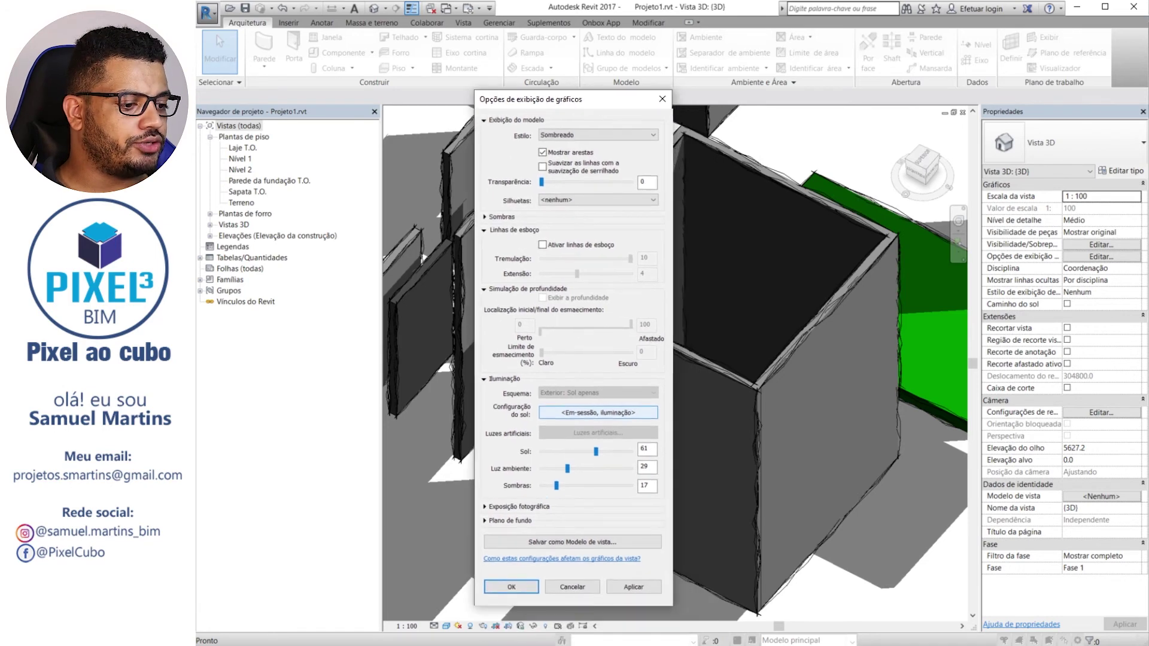
click(642, 586)
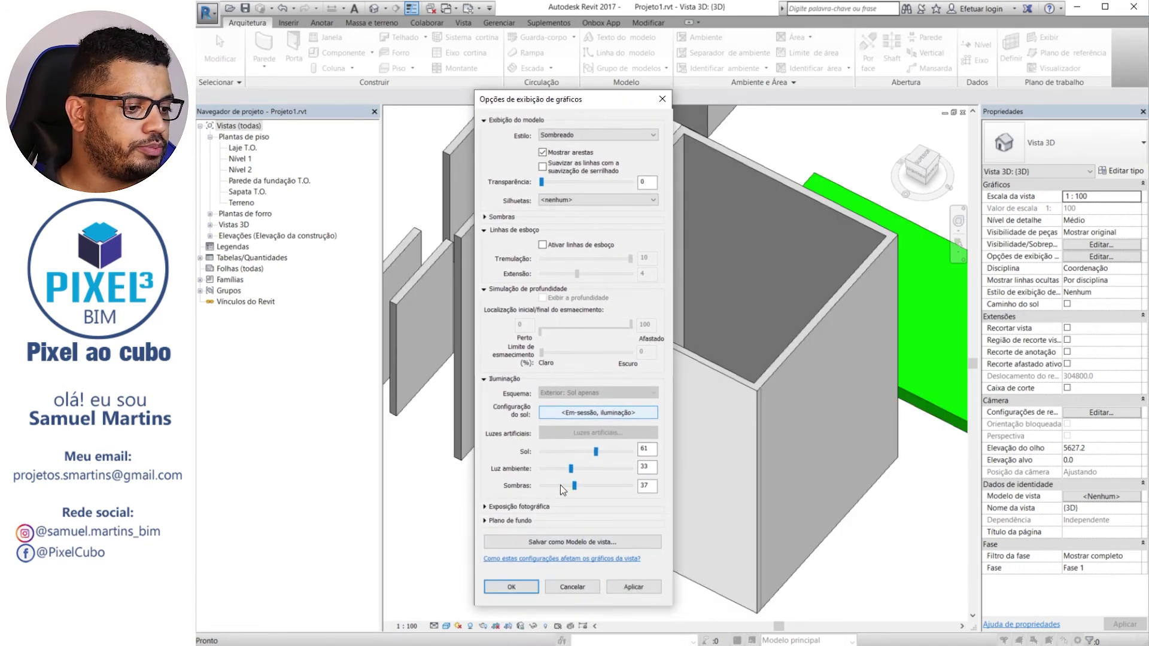
Adjust the lighting to Sol 28, Luz ambiente 33 and Sombras 57, and apply it to the 3D view
click(631, 591)
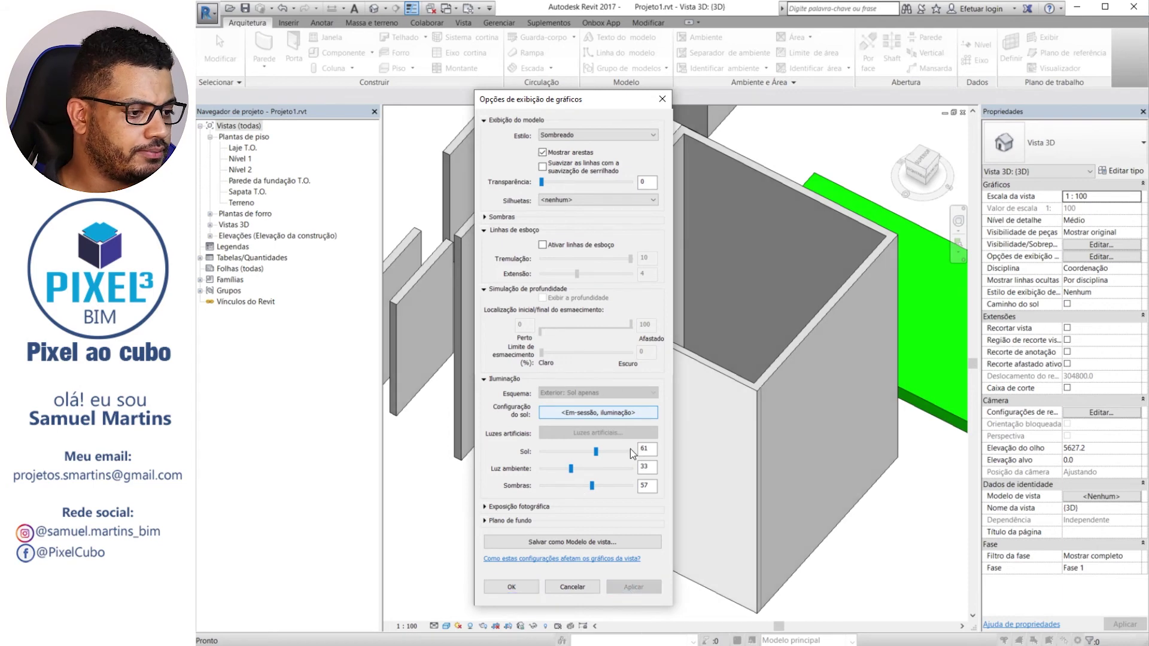
drag(596, 452, 567, 451)
click(630, 585)
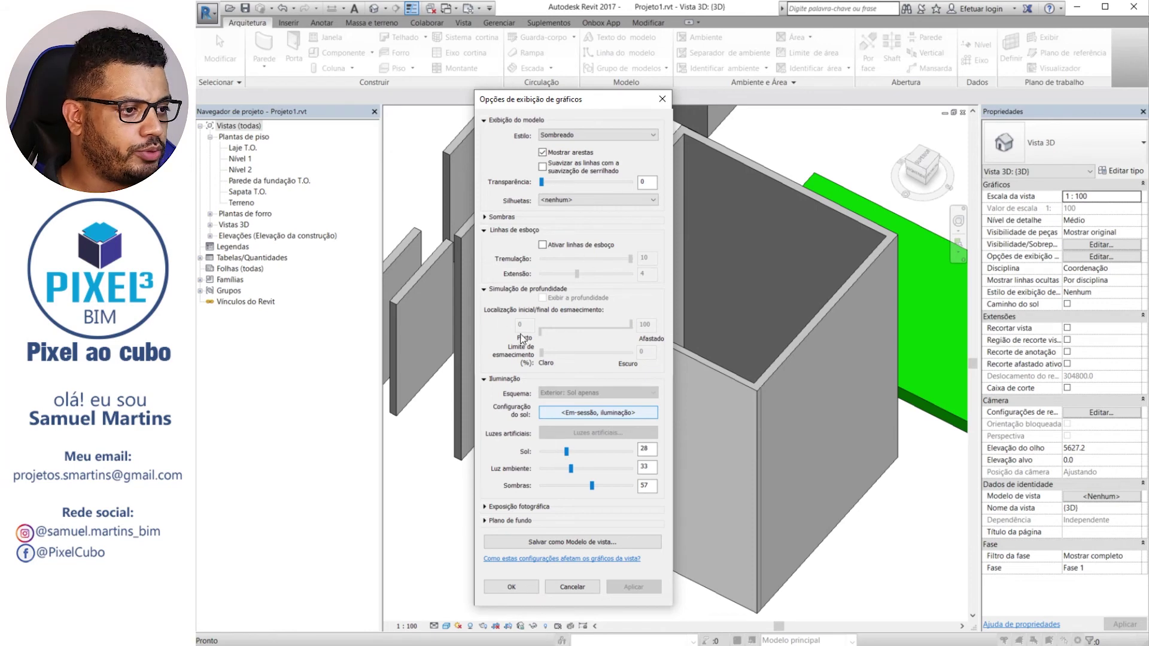
Enable Sombras projetadas again and apply a Sombras intensity of 22 to the 3D view
click(491, 218)
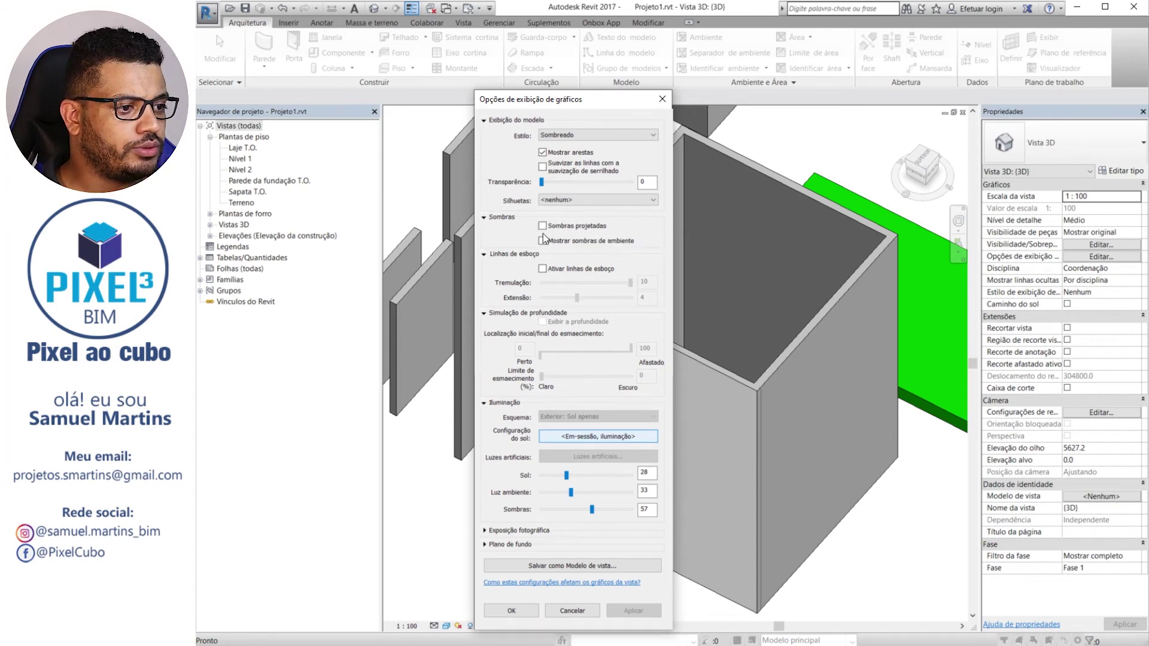
click(484, 217)
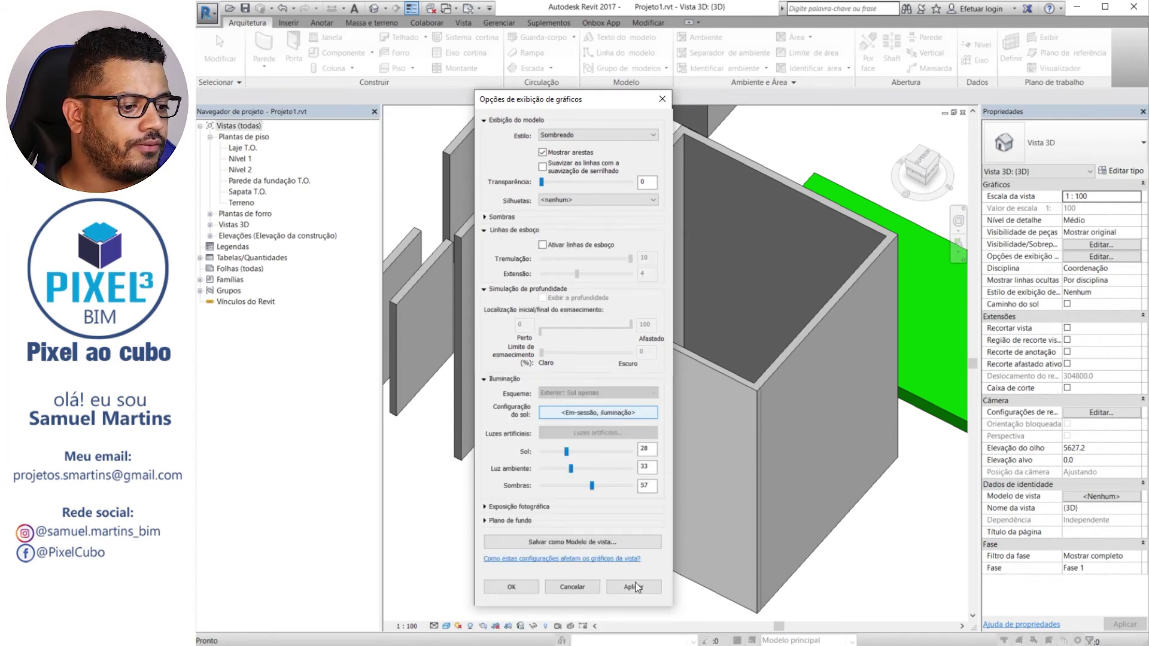
click(632, 587)
drag(591, 485, 562, 485)
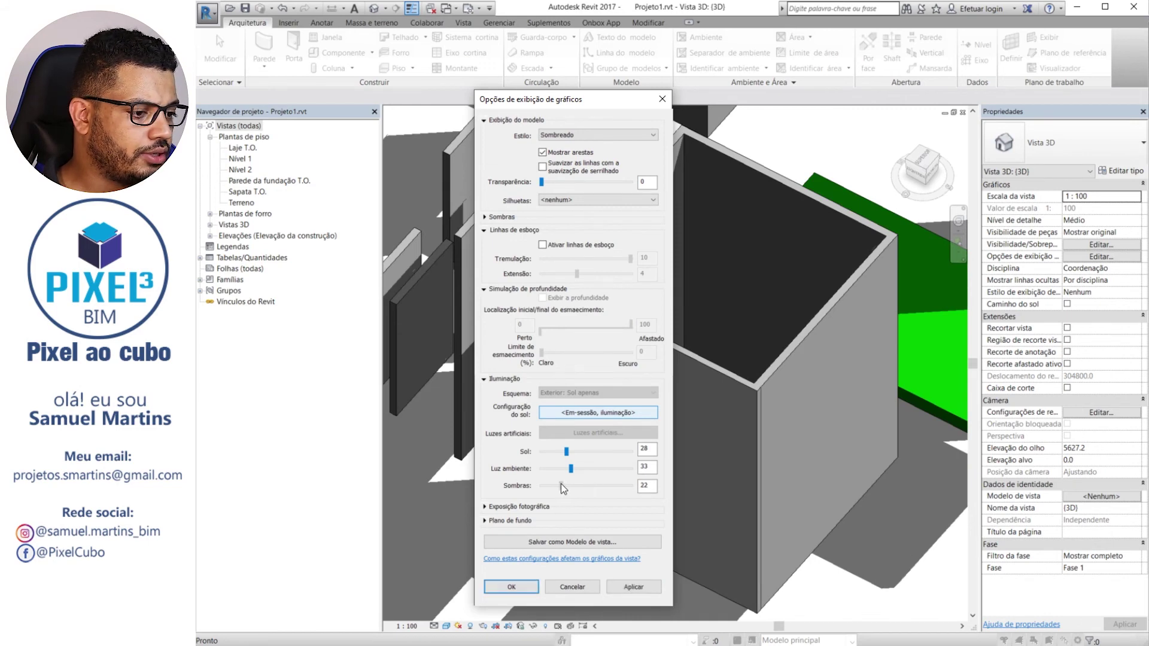
click(636, 588)
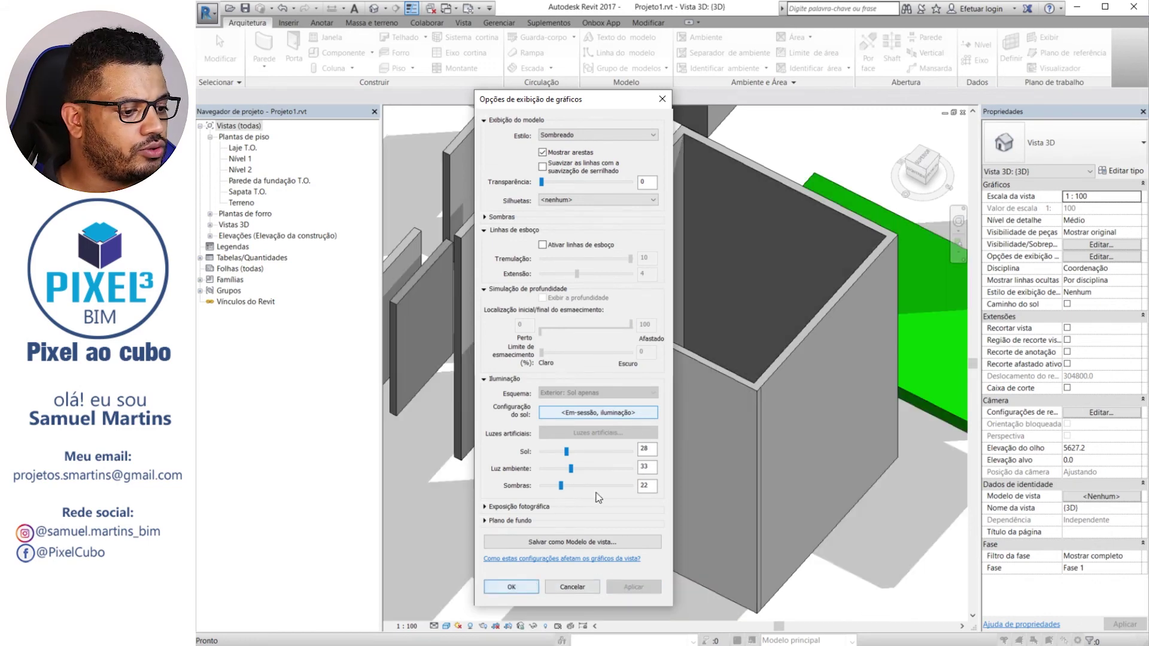
Accept the graphic display options and orbit the 3D view to inspect the shadows around the walls and slab
click(512, 586)
scroll(736, 354, down, 5)
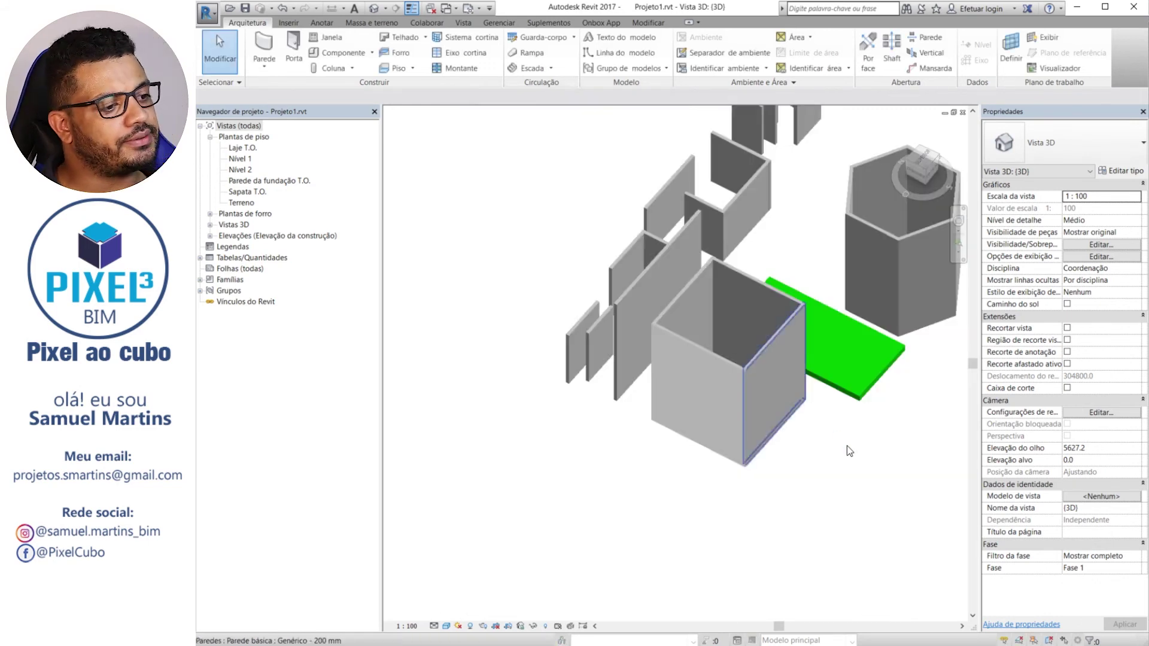
shift+middle_drag(846, 447, 772, 512)
scroll(752, 479, down, 3)
scroll(484, 519, up, 3)
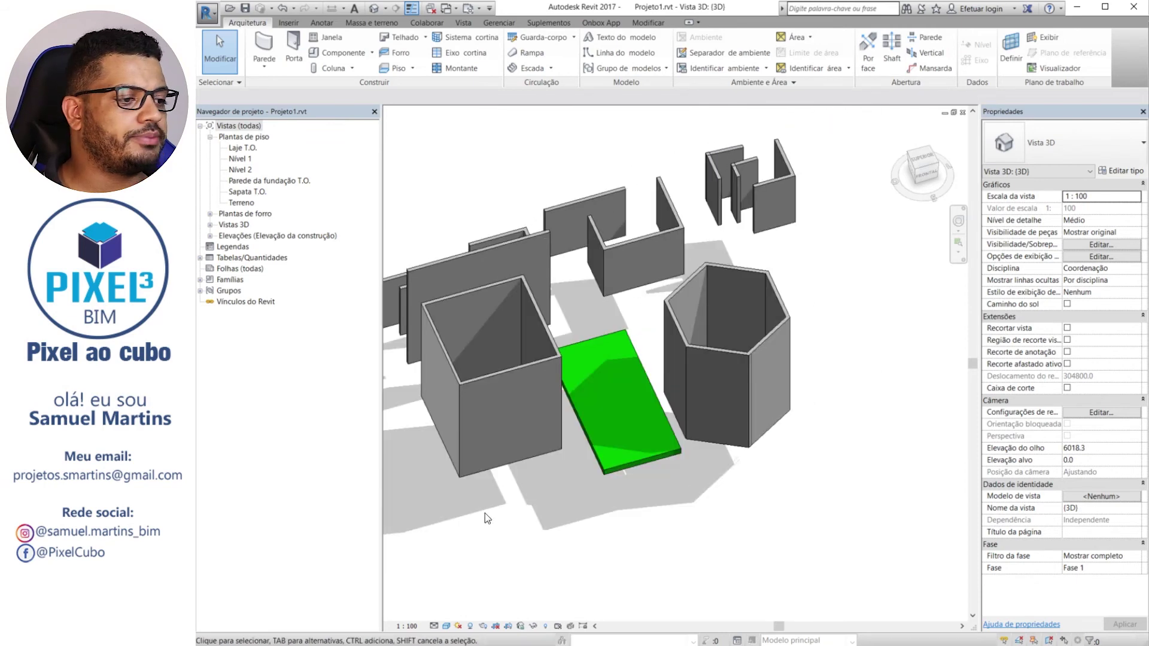
Activate Caminho do sol in the 3D view, using the project's specified location, date and time
click(446, 626)
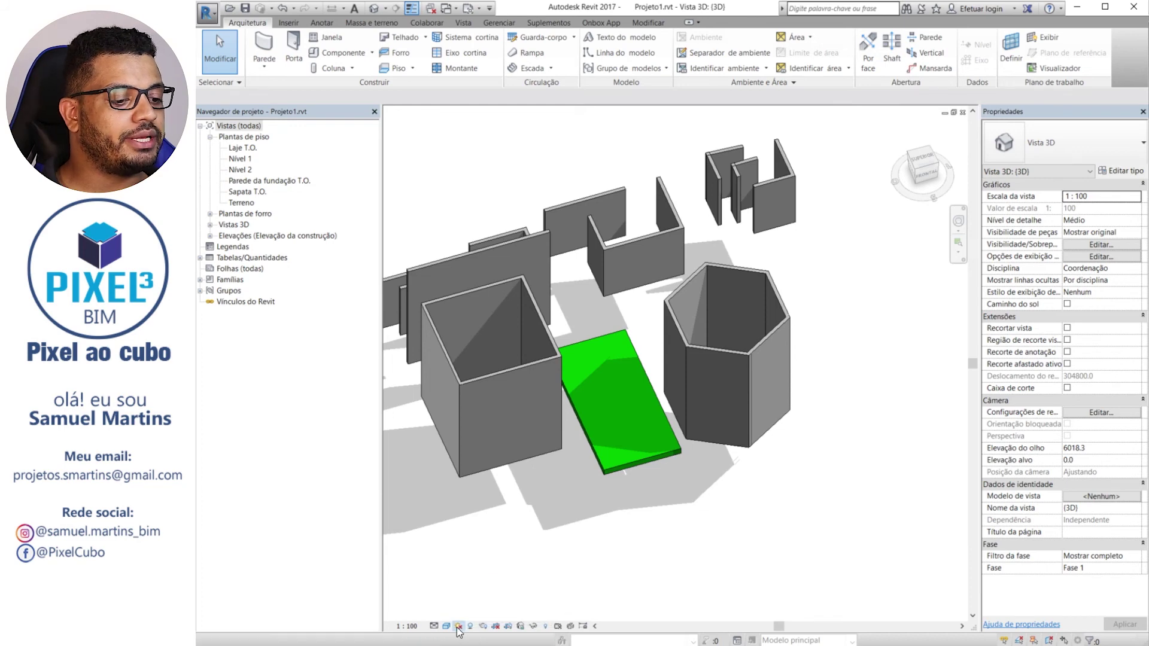
click(459, 626)
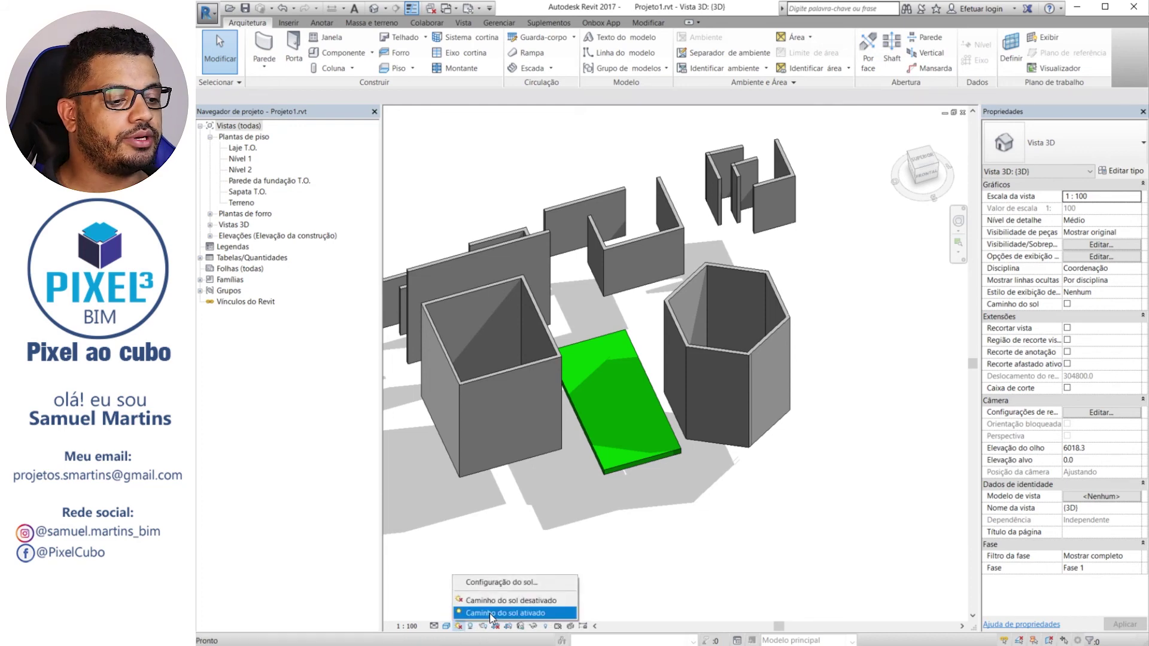
click(490, 615)
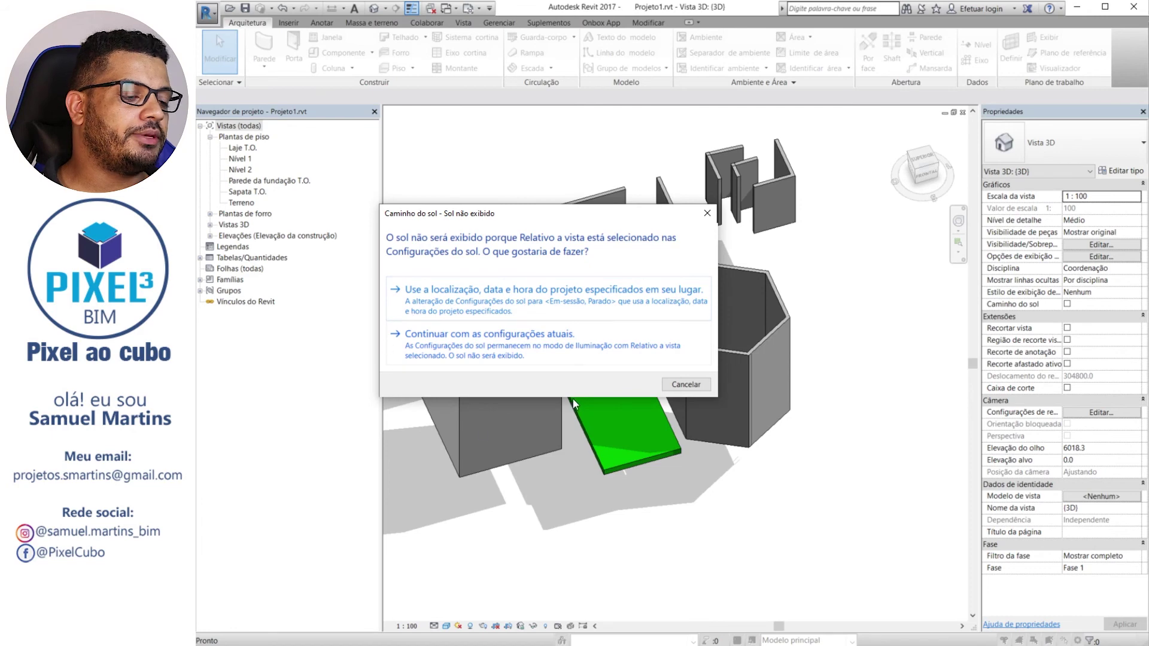
drag(533, 216, 613, 228)
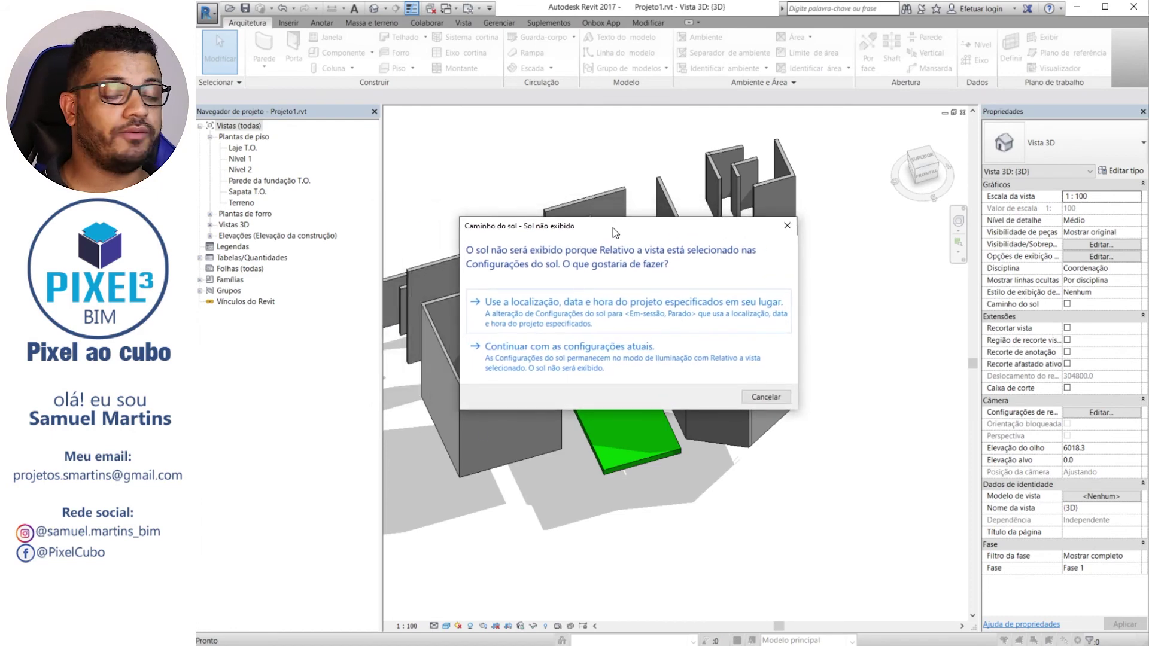
click(670, 328)
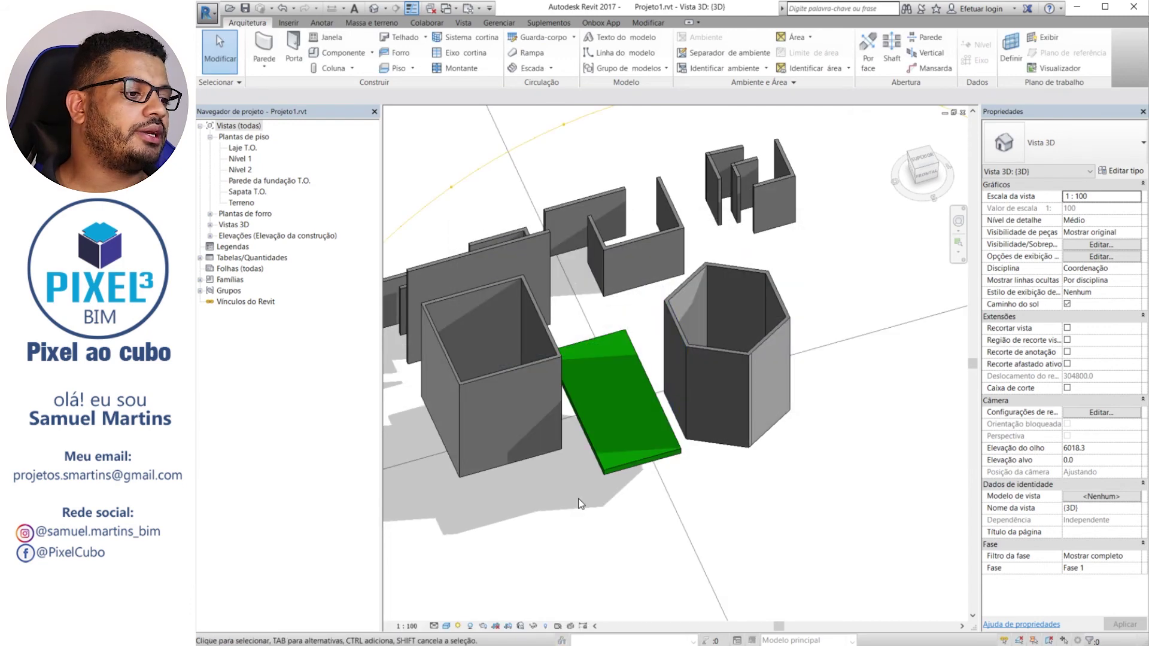
Select the sun path and move the sun along its daily arc to about 10:30
click(608, 314)
drag(608, 314, 639, 310)
drag(782, 304, 703, 216)
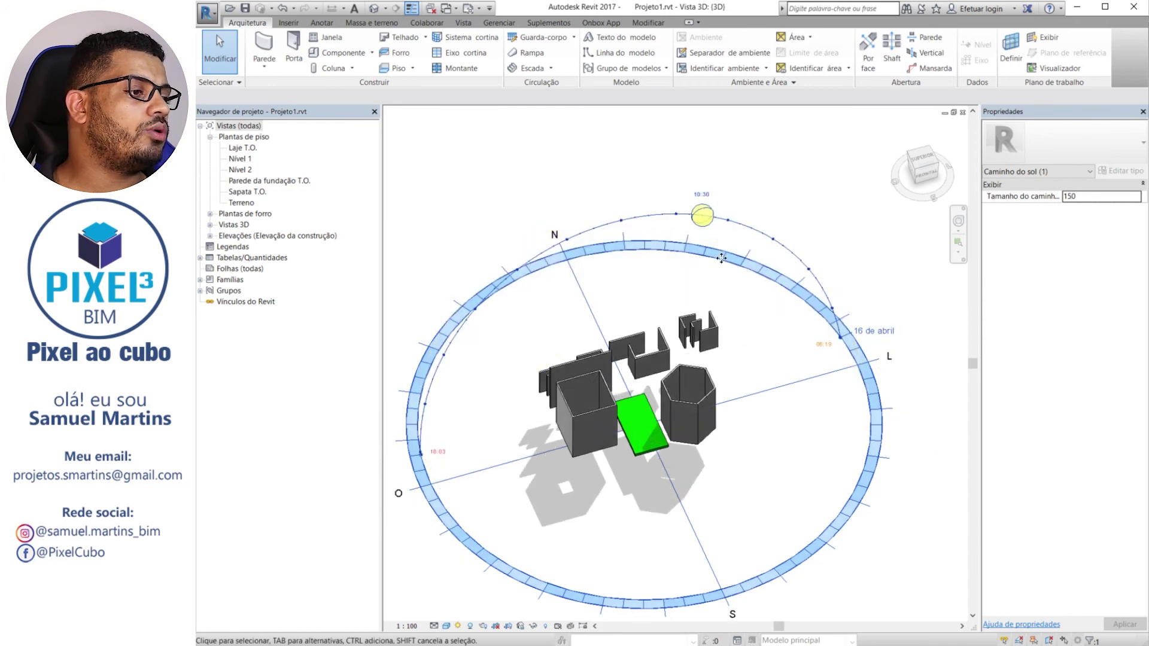
Set the sun's time to 12:30 on the sun path and orbit the model to view its shadows
click(699, 197)
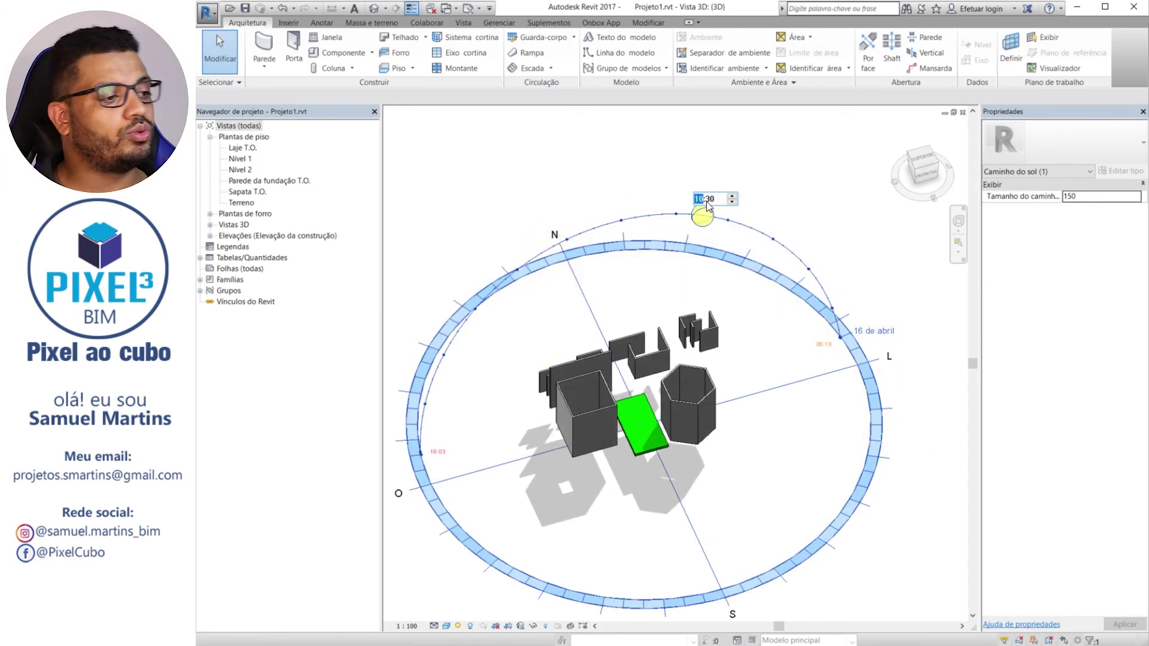
click(719, 164)
scroll(712, 201, up, 5)
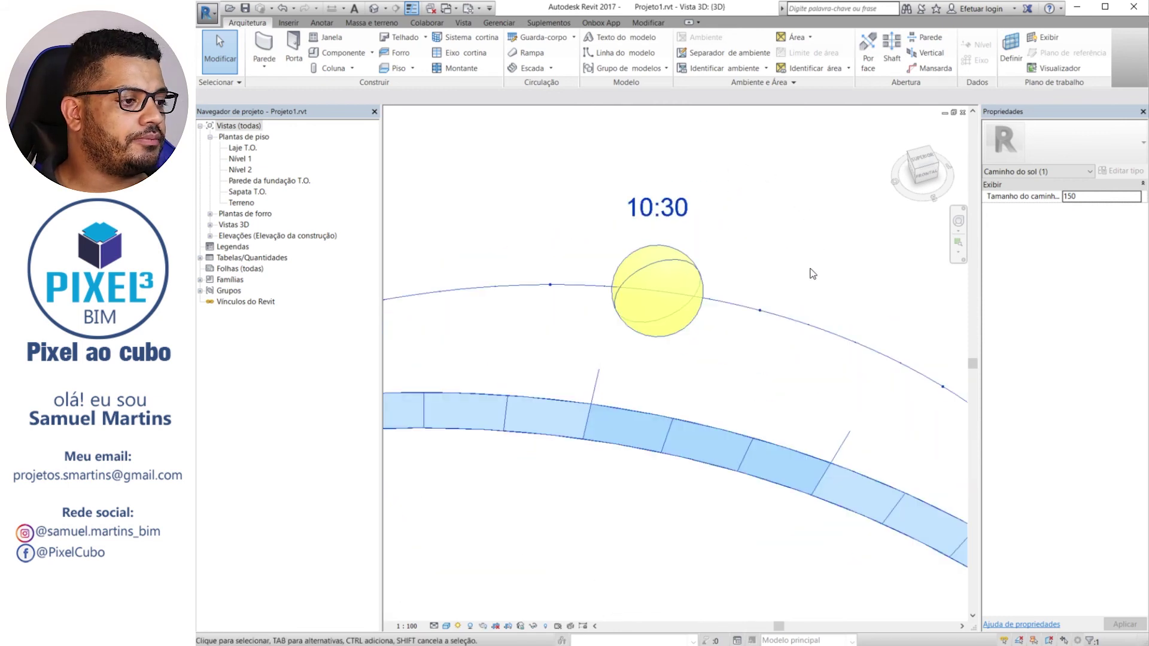
click(664, 207)
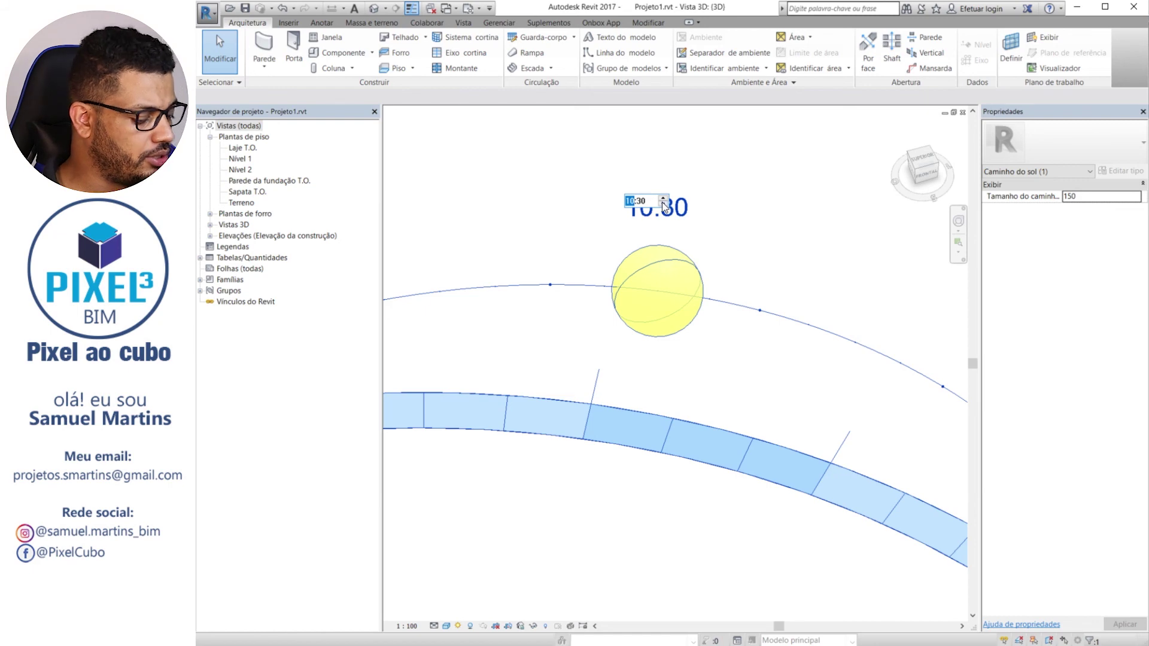
click(664, 199)
click(663, 199)
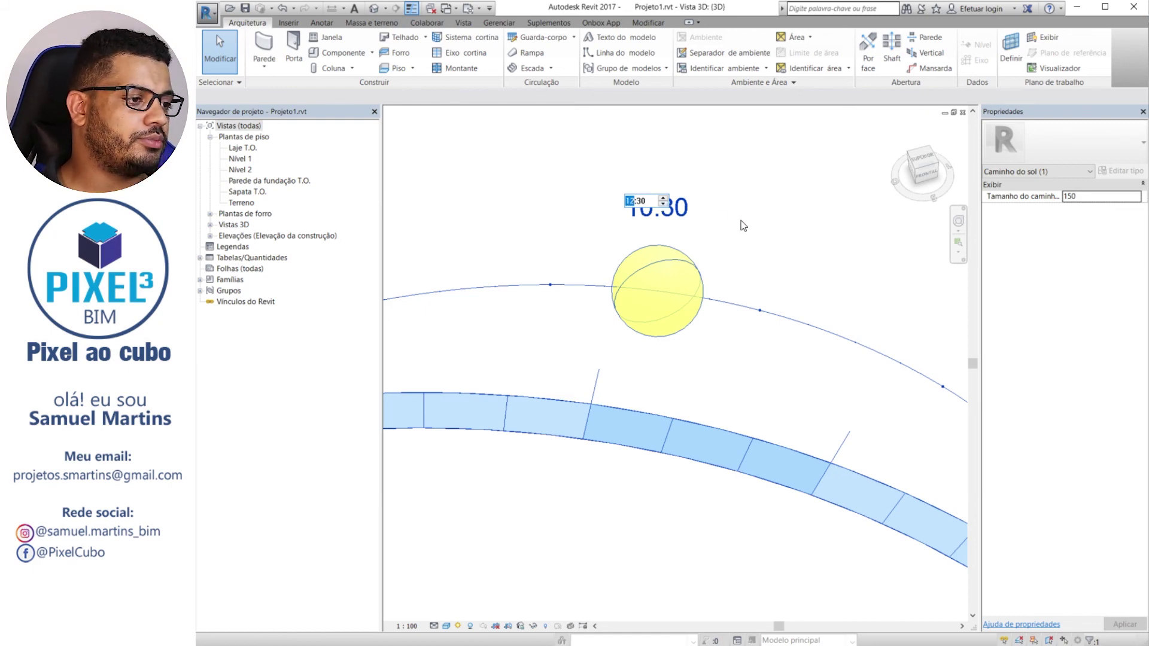
key(Return)
scroll(743, 226, down, 4)
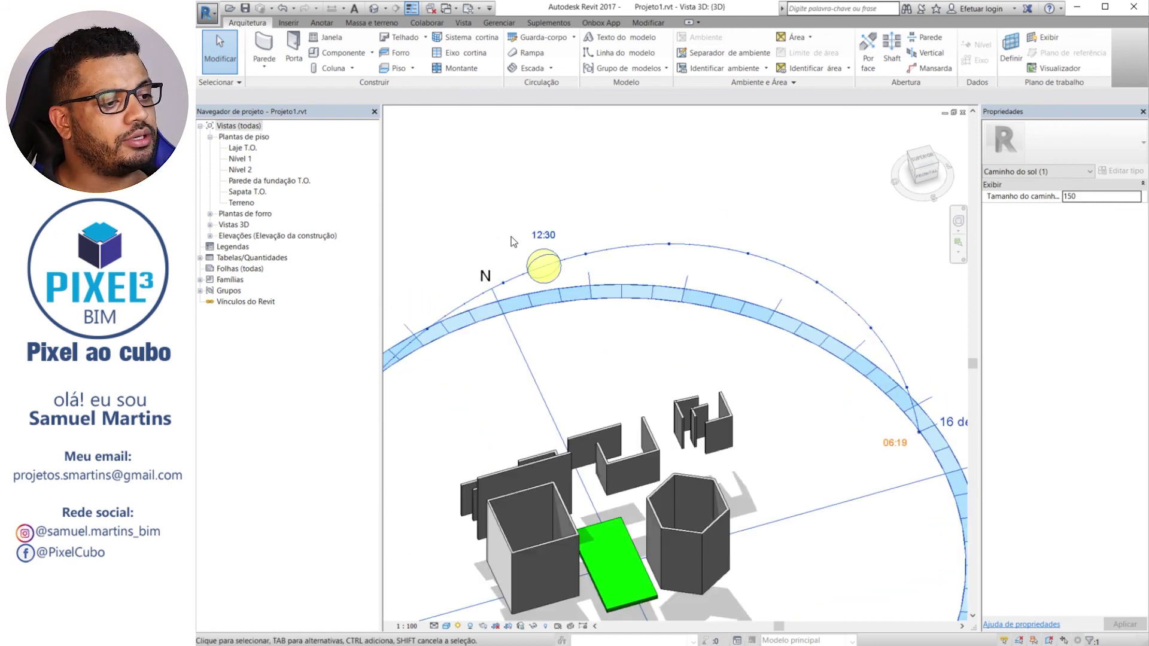
scroll(683, 231, down, 5)
shift+middle_drag(728, 185, 564, 311)
scroll(564, 311, up, 2)
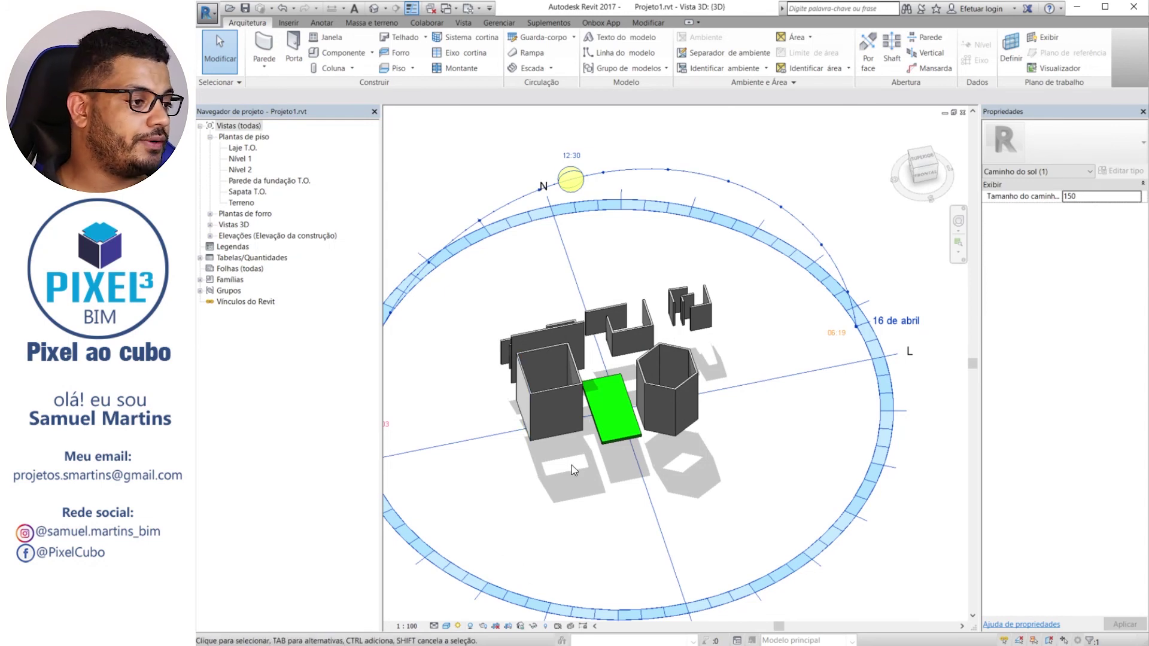
Turn off the sun path and the shadows in the 3D view
click(458, 626)
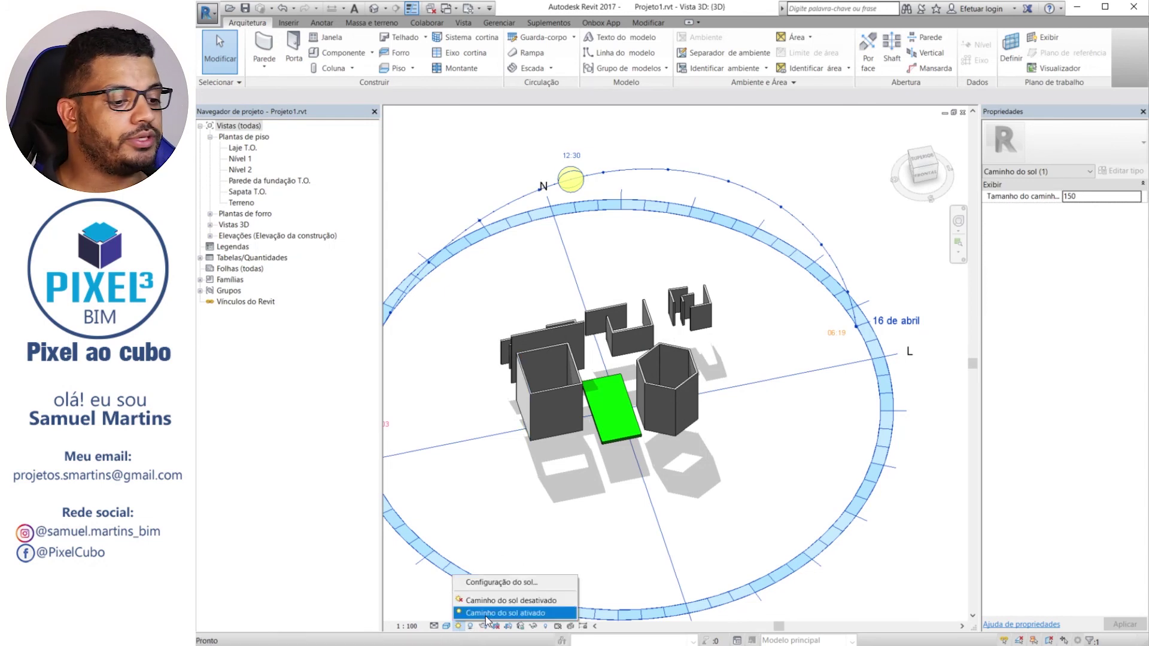
click(511, 600)
click(473, 626)
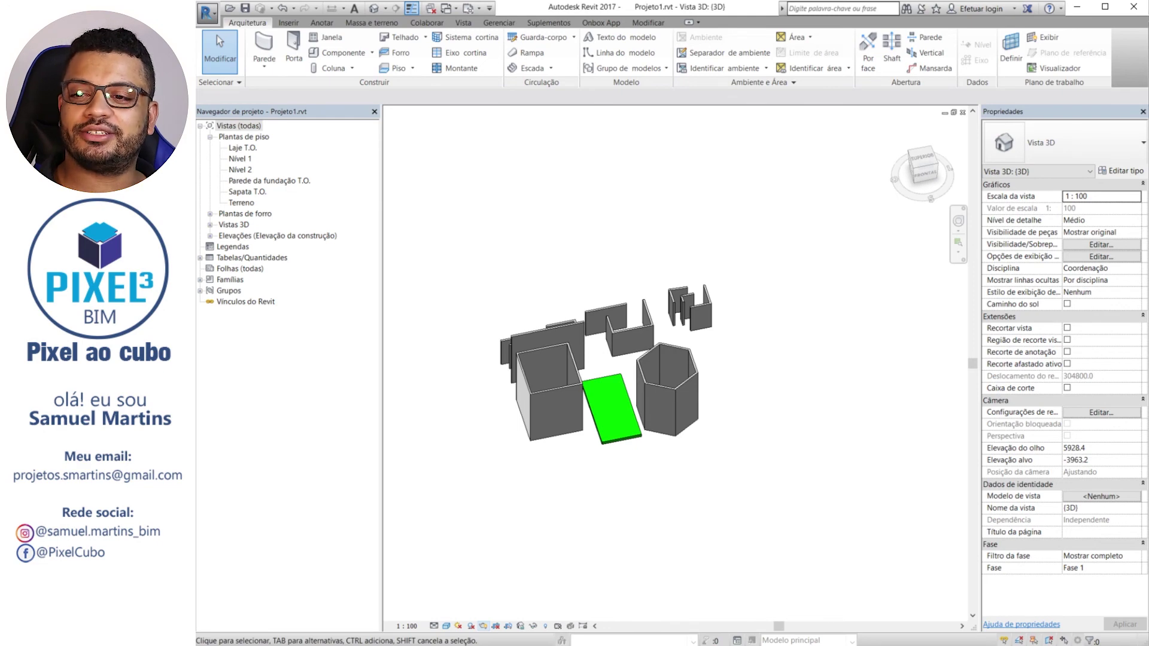
Render the 3D view at Rascunho quality with screen resolution, framing the walls and green slab, and close the rendering settings
key(r)
key(r)
drag(281, 160, 359, 103)
scroll(685, 415, up, 5)
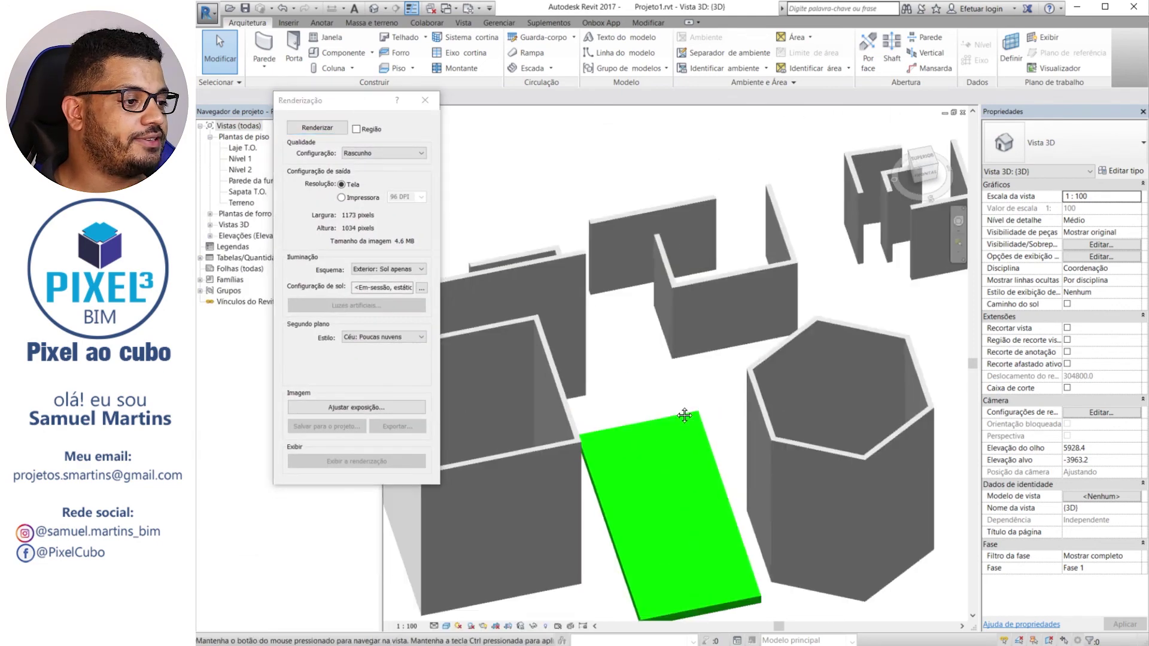
middle_drag(685, 414, 698, 413)
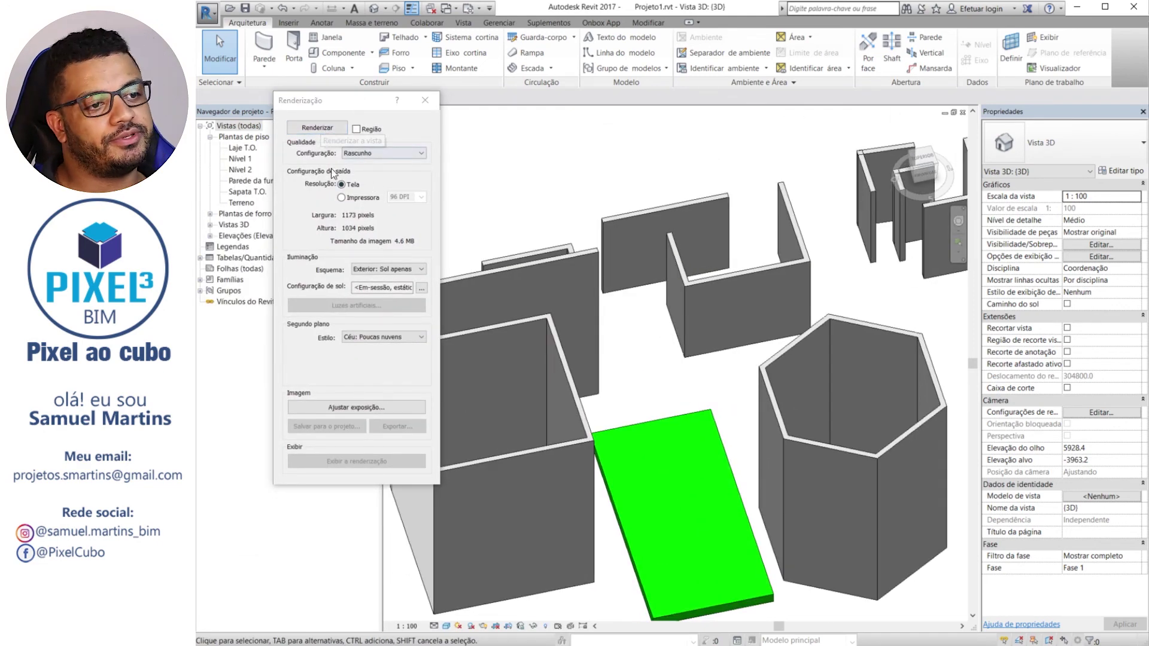
click(317, 126)
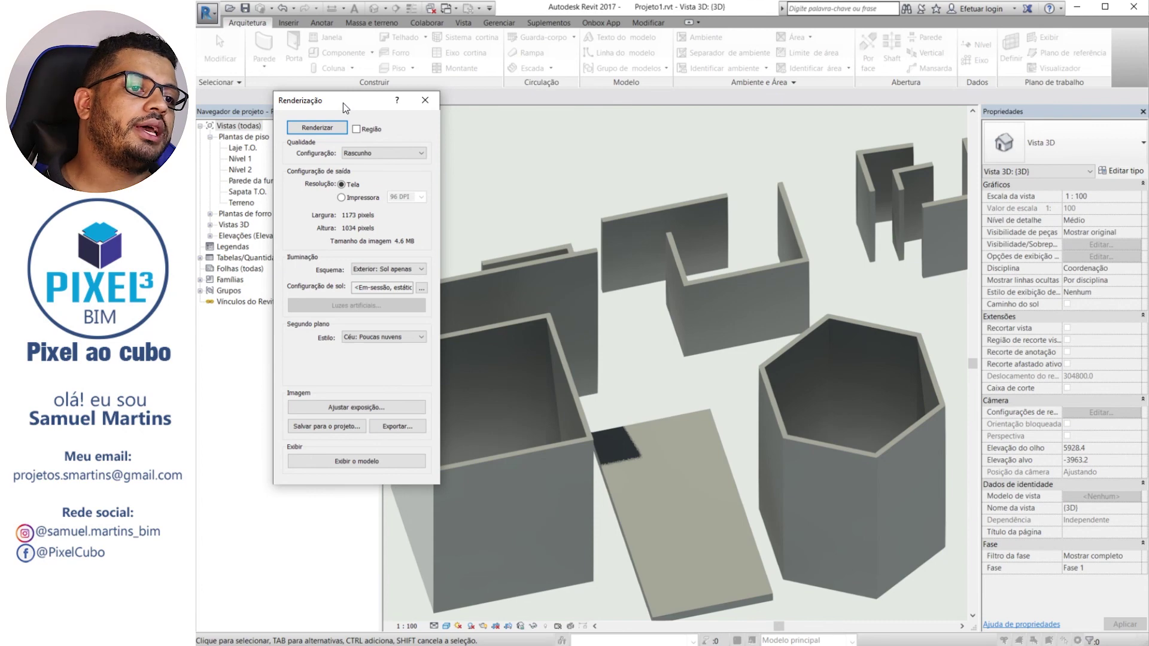
click(427, 100)
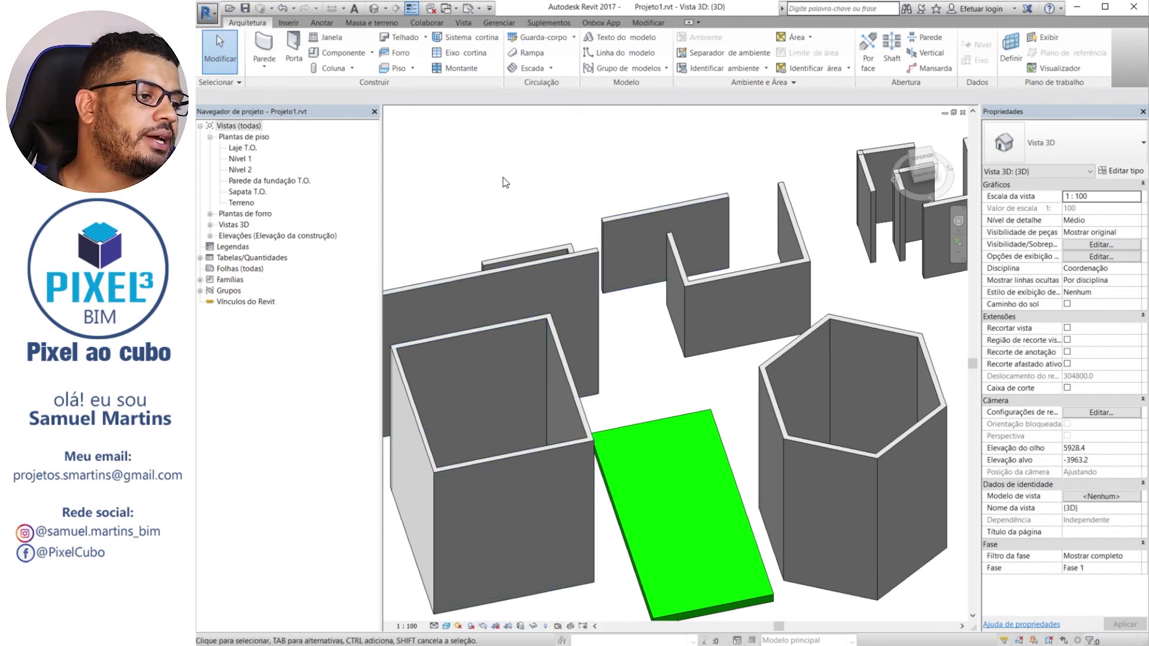
key(r)
key(r)
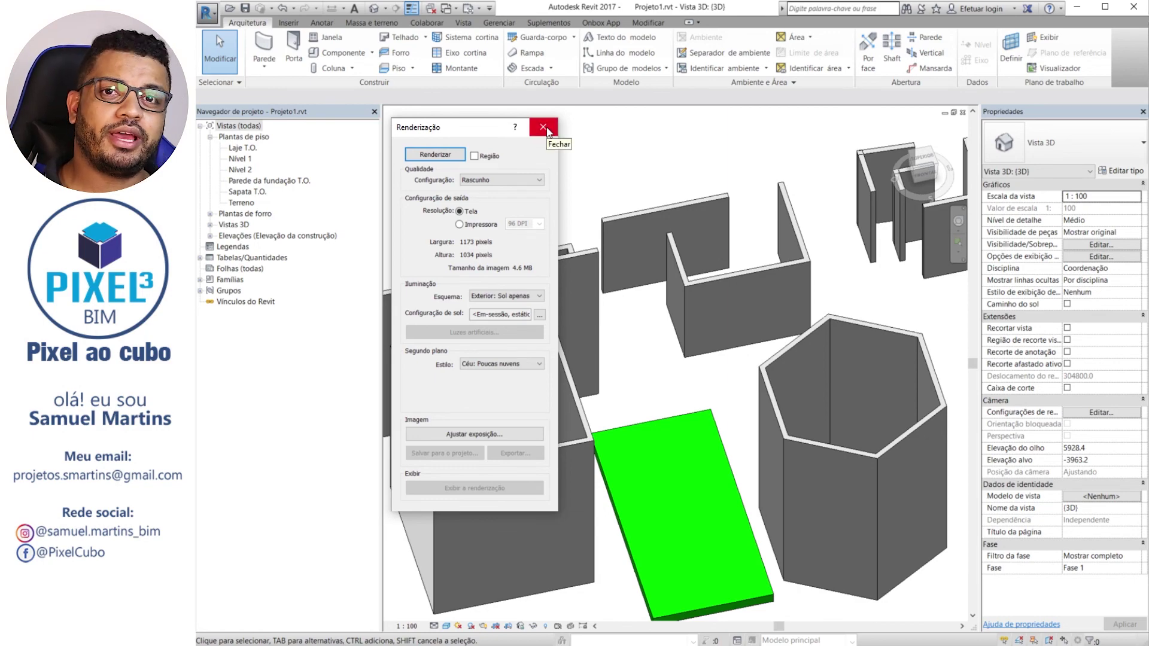
click(546, 128)
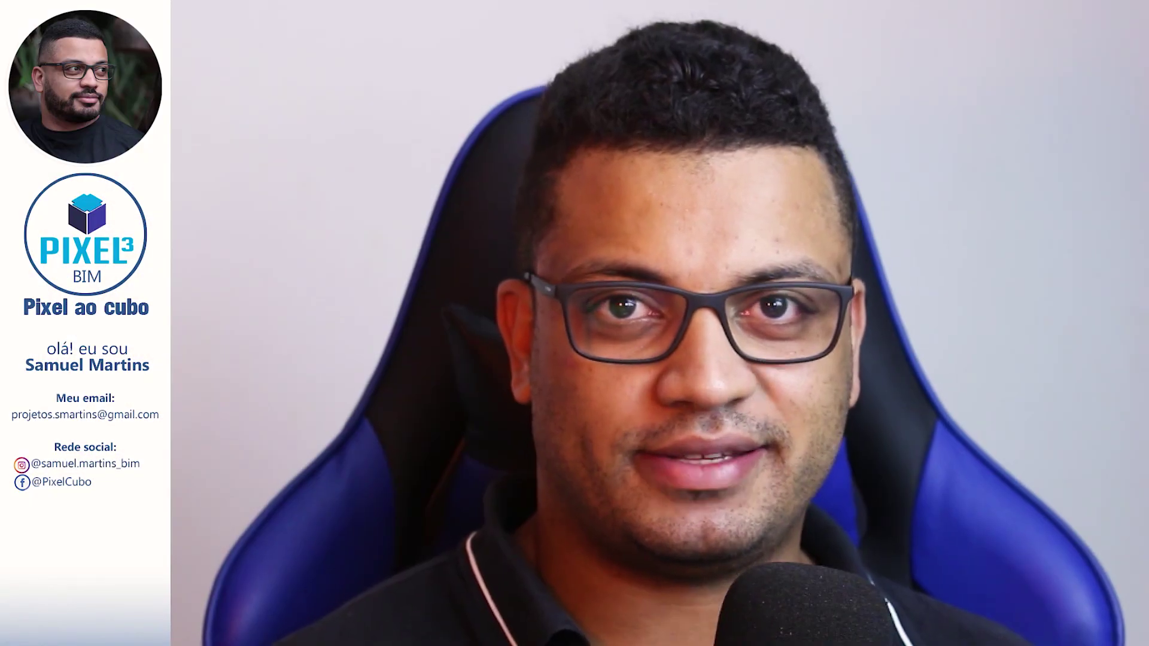